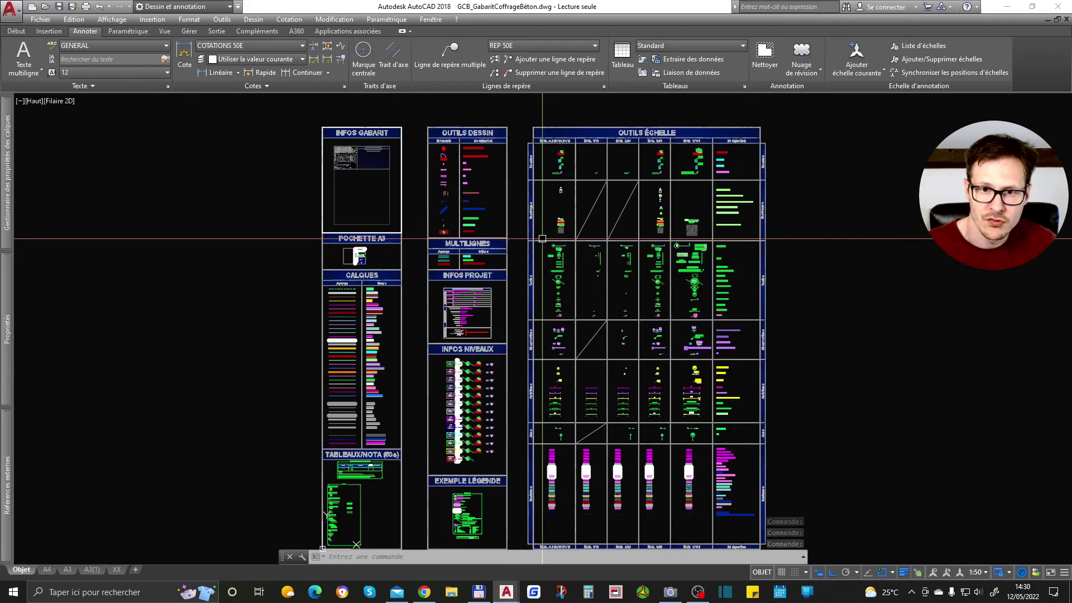
# Examine the formwork template's drawing tools, scale tools and building-level frames, from Tous bâtiments to PH sous-sol
pyautogui.scroll(8, 505, 164)
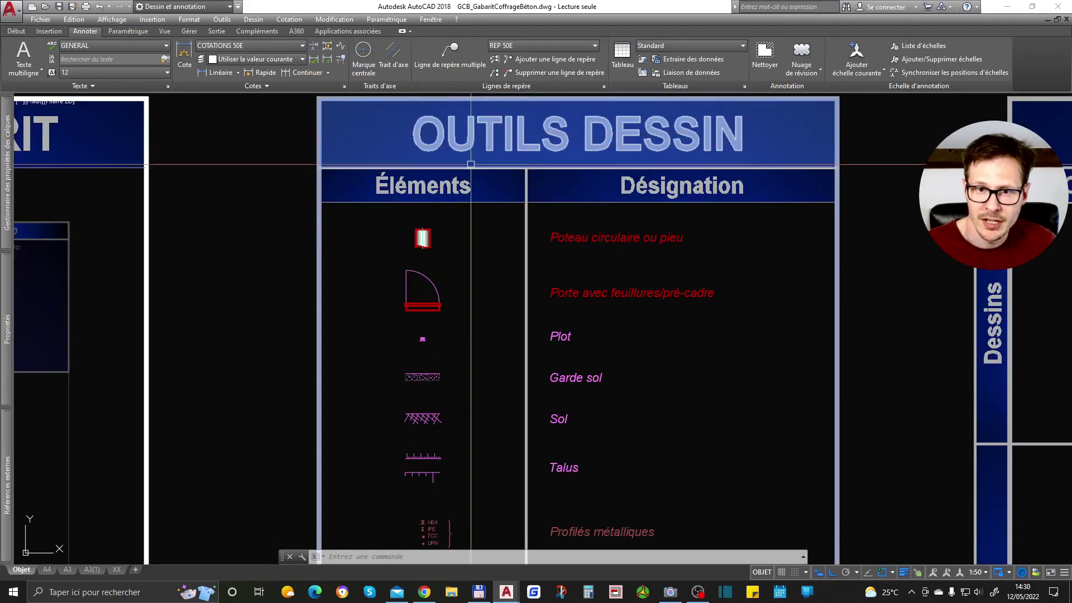
pyautogui.scroll(-7, 467, 258)
pyautogui.scroll(3, 642, 387)
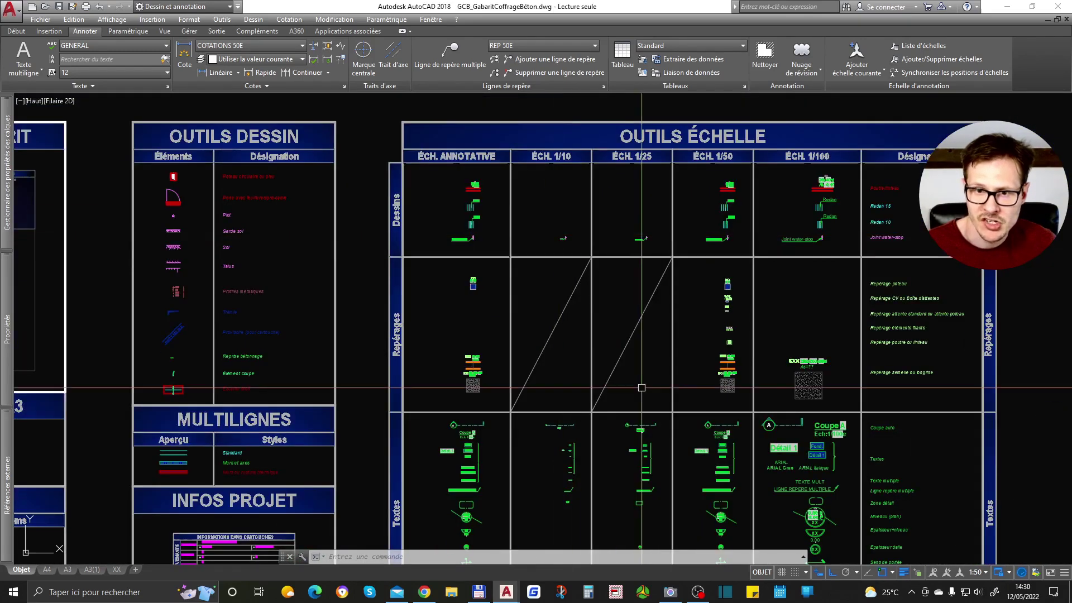
pyautogui.scroll(-6, 644, 256)
pyautogui.scroll(4, 658, 251)
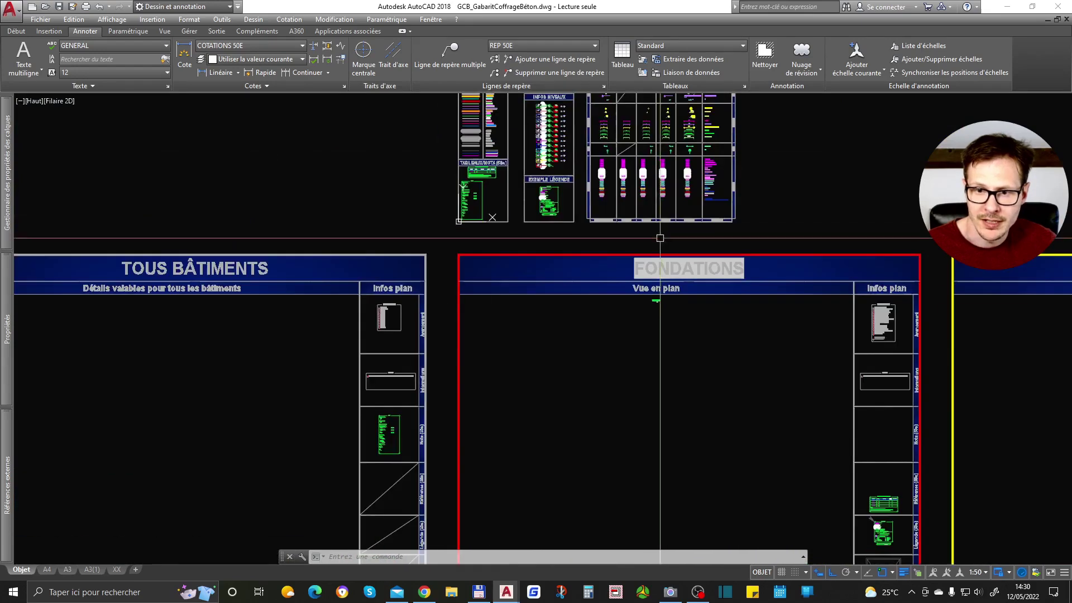
pyautogui.moveTo(696, 274); pyautogui.dragTo(680, 336, button='middle')
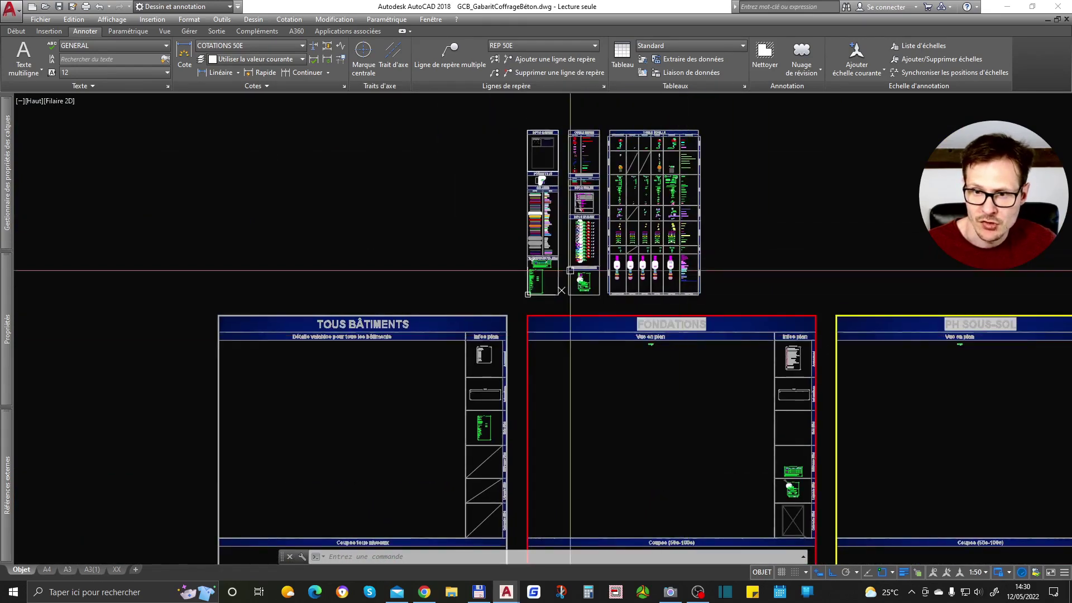
pyautogui.moveTo(593, 390); pyautogui.dragTo(526, 359, button='middle')
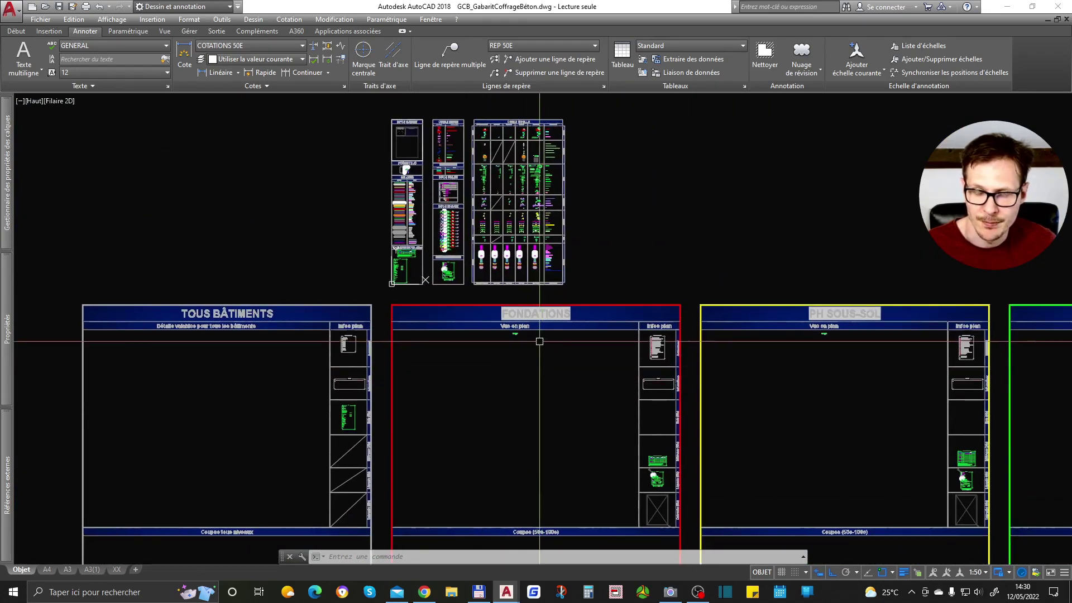
pyautogui.scroll(-3, 489, 400)
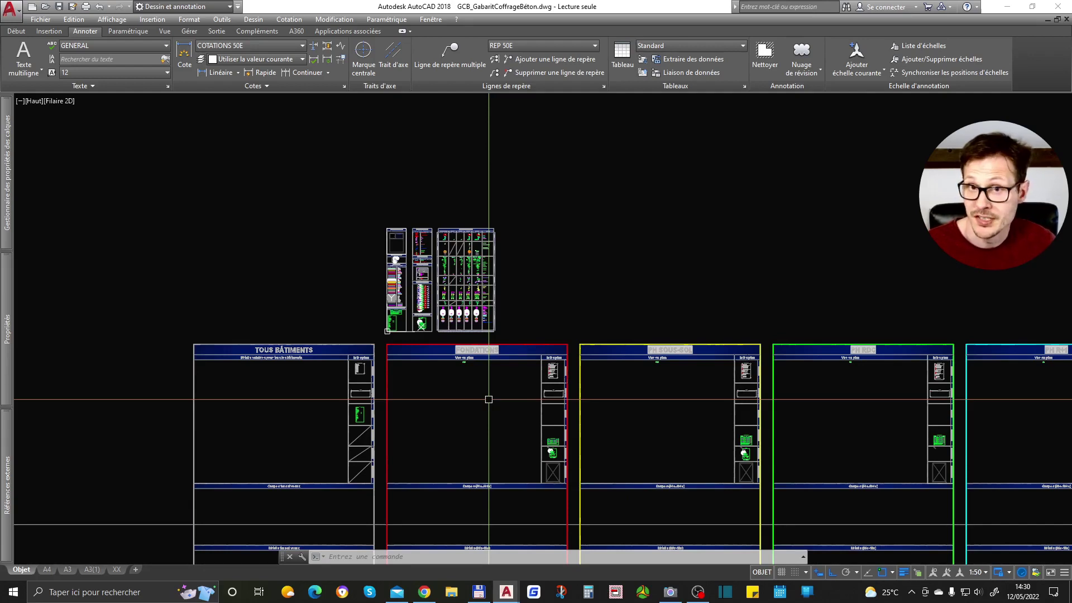
pyautogui.scroll(2, 419, 291)
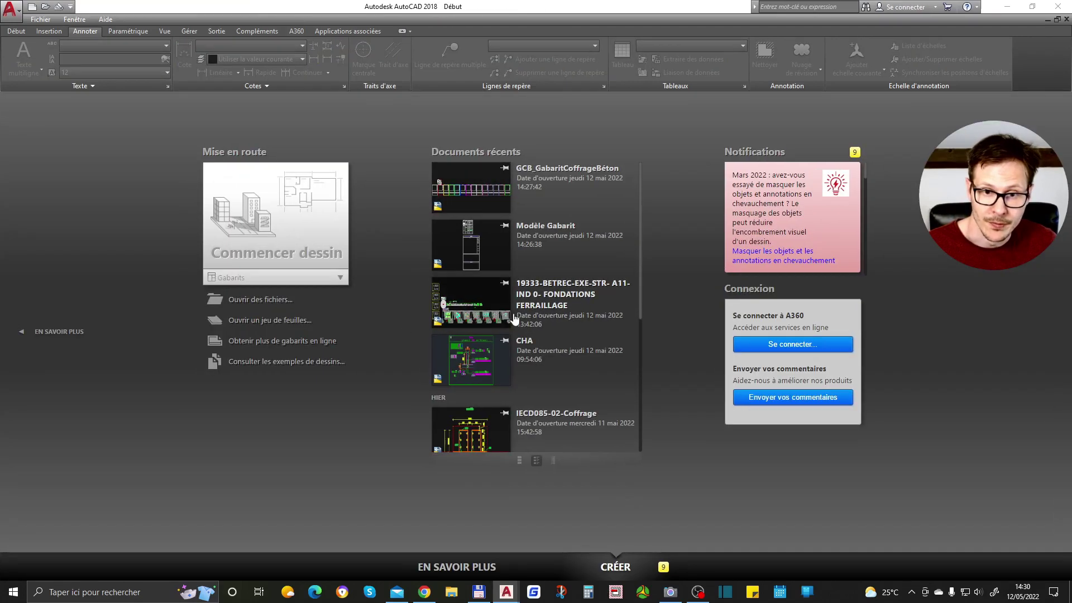
# Open the recent drawing Modèle Gabarit and look over its tool tables and the NIVEAU frame
pyautogui.click(483, 266)
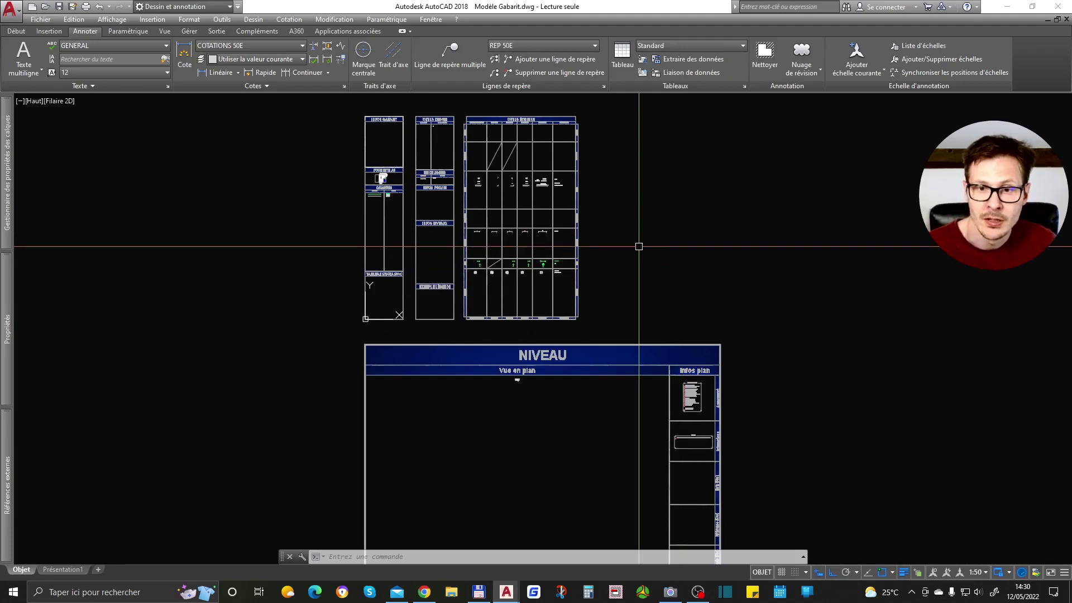
pyautogui.moveTo(639, 222); pyautogui.dragTo(656, 246, button='middle')
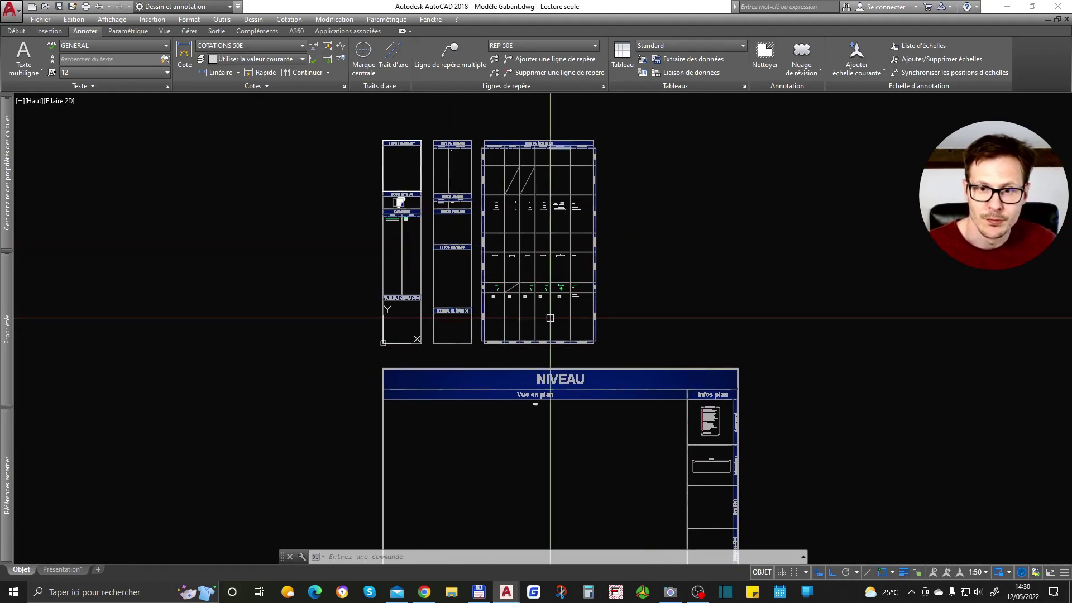
pyautogui.moveTo(507, 306); pyautogui.dragTo(489, 325, button='middle')
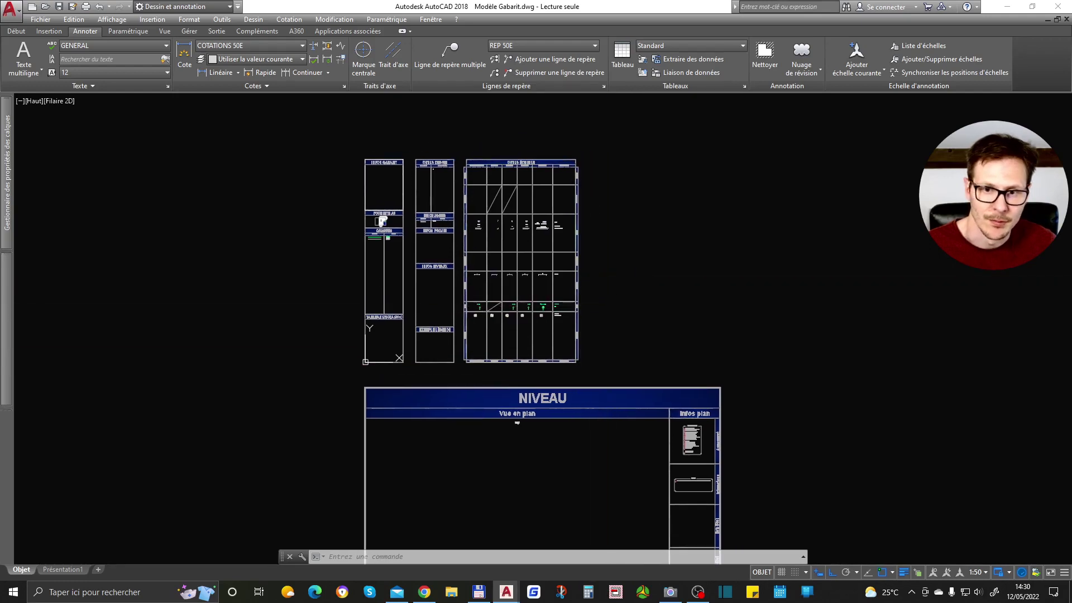
pyautogui.scroll(4, 505, 173)
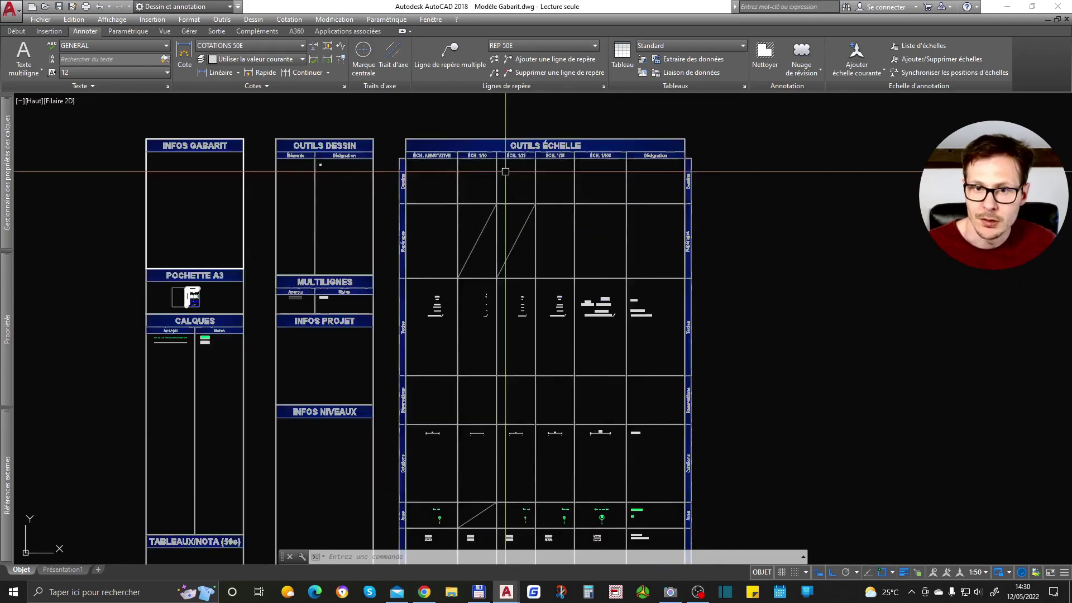
pyautogui.moveTo(546, 440)
pyautogui.mouseDown(button='middle')
pyautogui.moveTo(580, 368)
pyautogui.moveTo(600, 137)
pyautogui.mouseUp(button='middle')
pyautogui.scroll(-3, 605, 294)
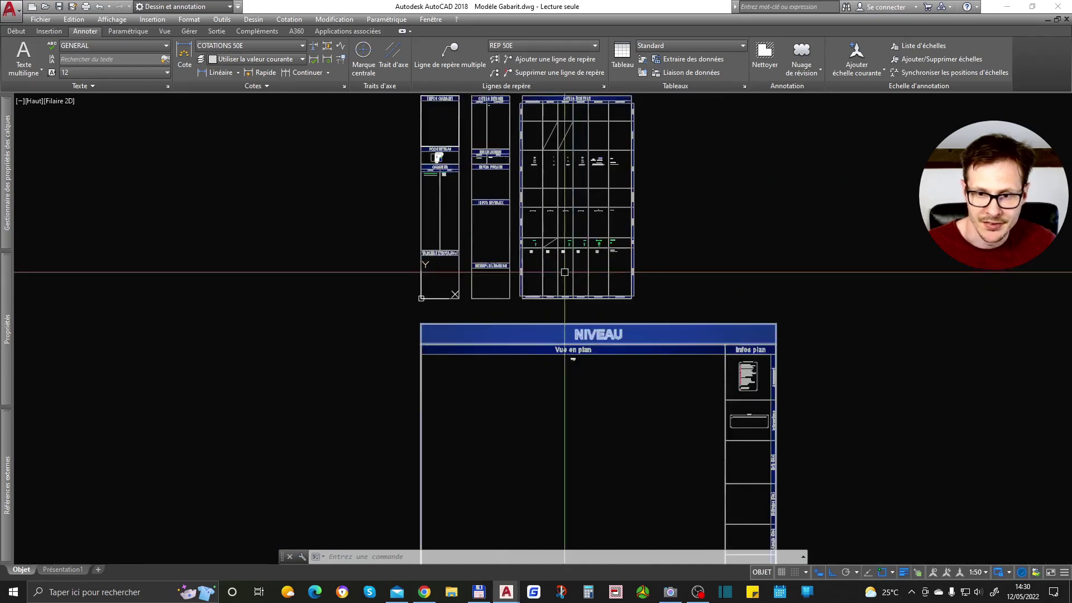
pyautogui.moveTo(754, 429); pyautogui.dragTo(738, 302, button='middle')
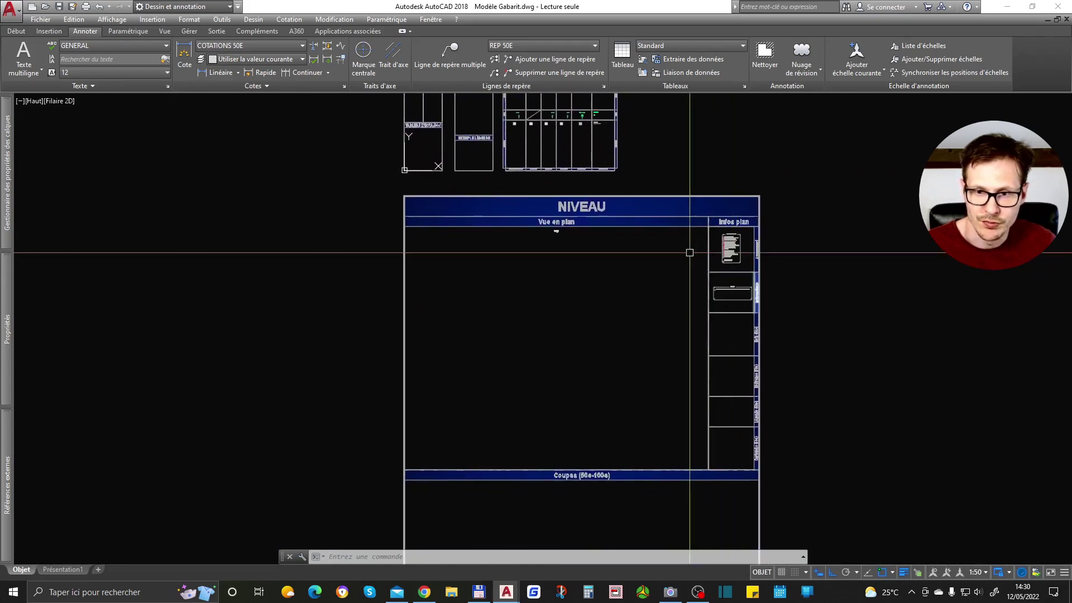
# Check the attribute value of the NIVEAU title block, accepting it as is
pyautogui.click(599, 212)
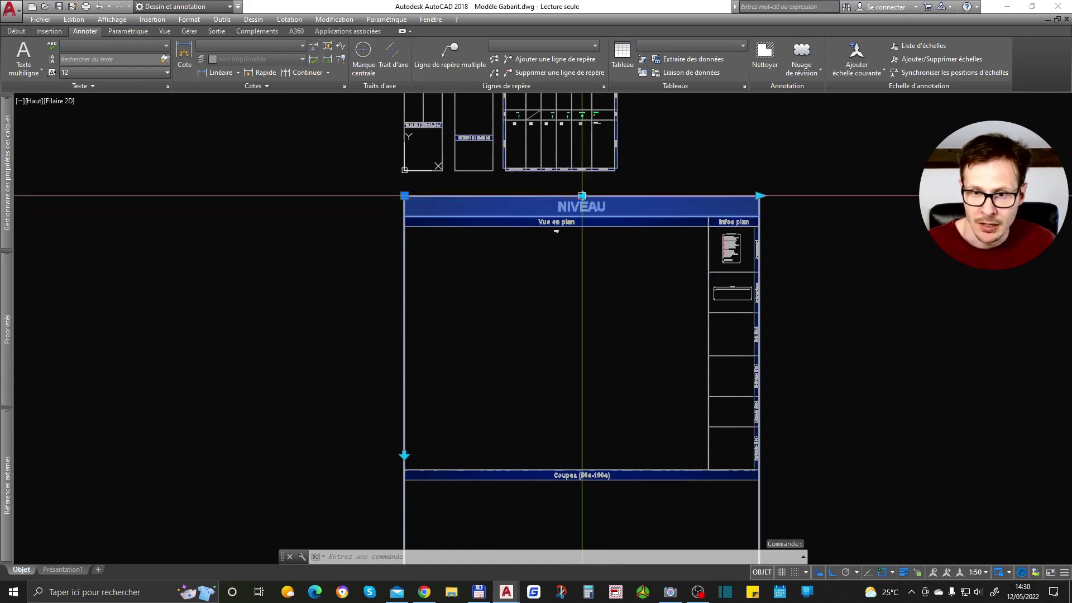
pyautogui.scroll(2, 590, 199)
pyautogui.doubleClick(592, 213)
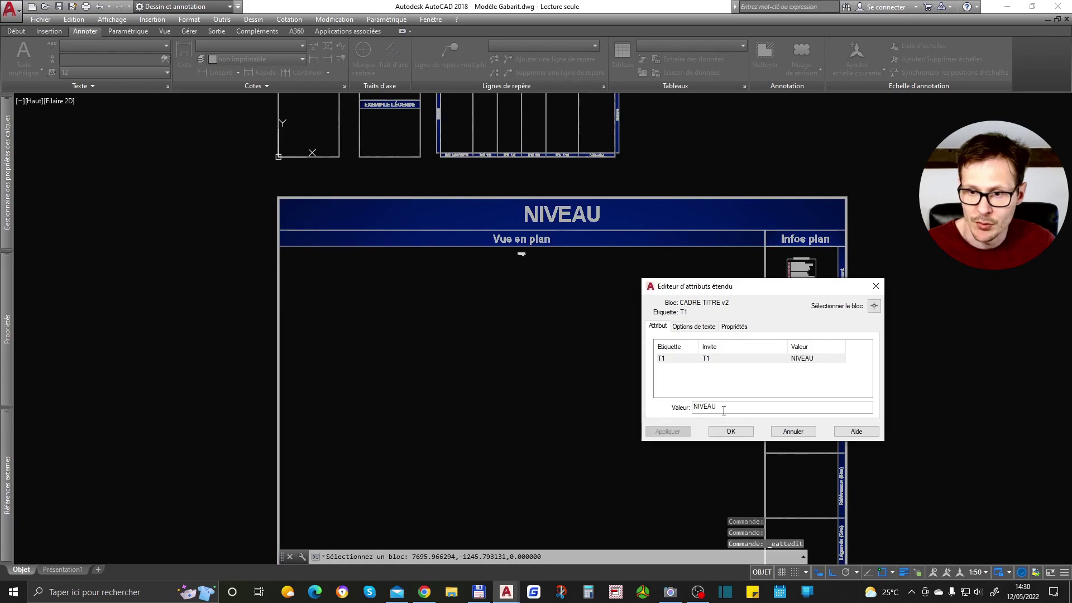
pyautogui.click(730, 431)
# Try narrowing the Vue en plan frame by stretching its right edge inward, and undo the stretch
pyautogui.scroll(3, 553, 234)
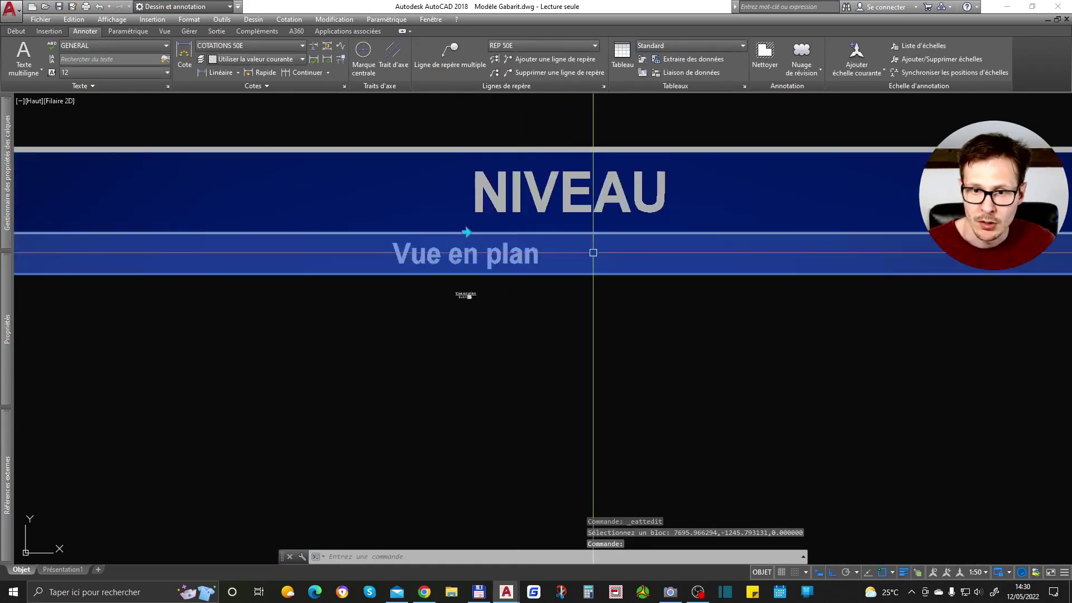
pyautogui.scroll(-3, 609, 262)
pyautogui.click(788, 251)
pyautogui.click(795, 248)
pyautogui.click(617, 383)
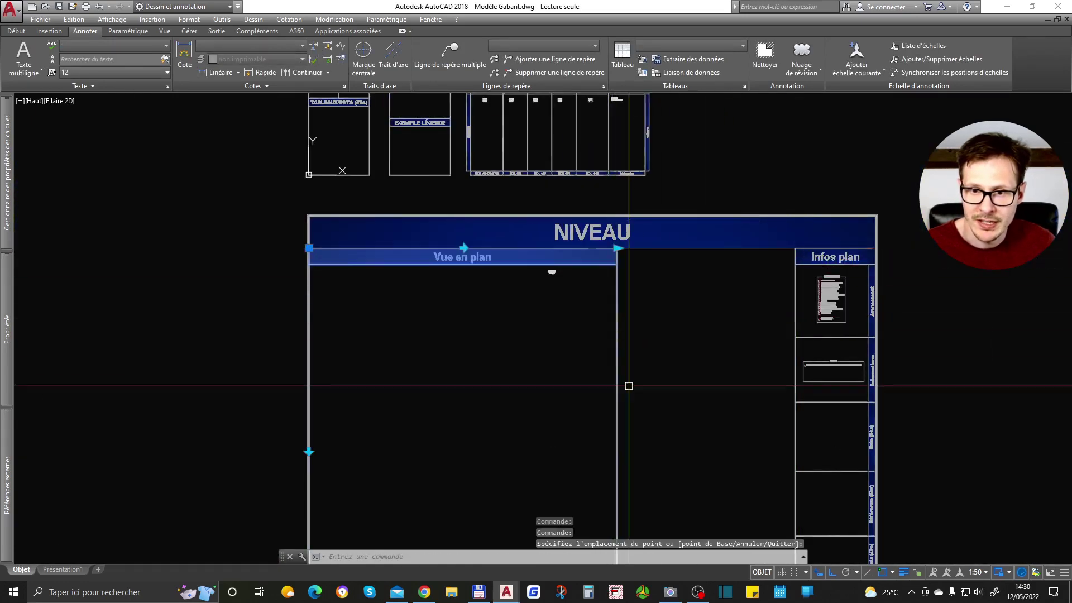
pyautogui.press('Escape')
pyautogui.scroll(-4, 578, 242)
pyautogui.hotkey('ctrl', 'z')
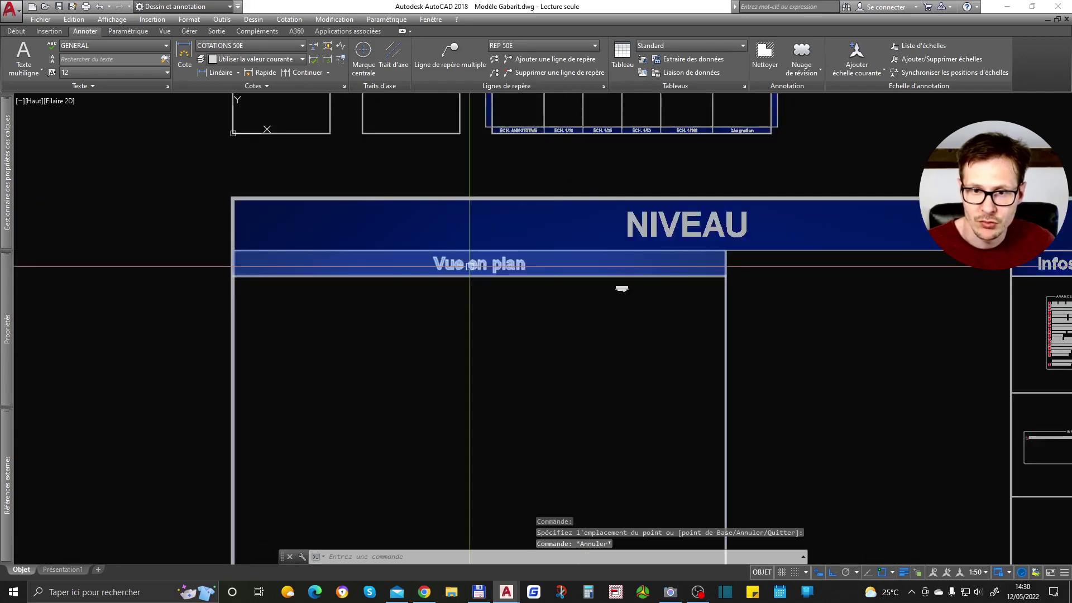
pyautogui.hotkey('ctrl', 'z')
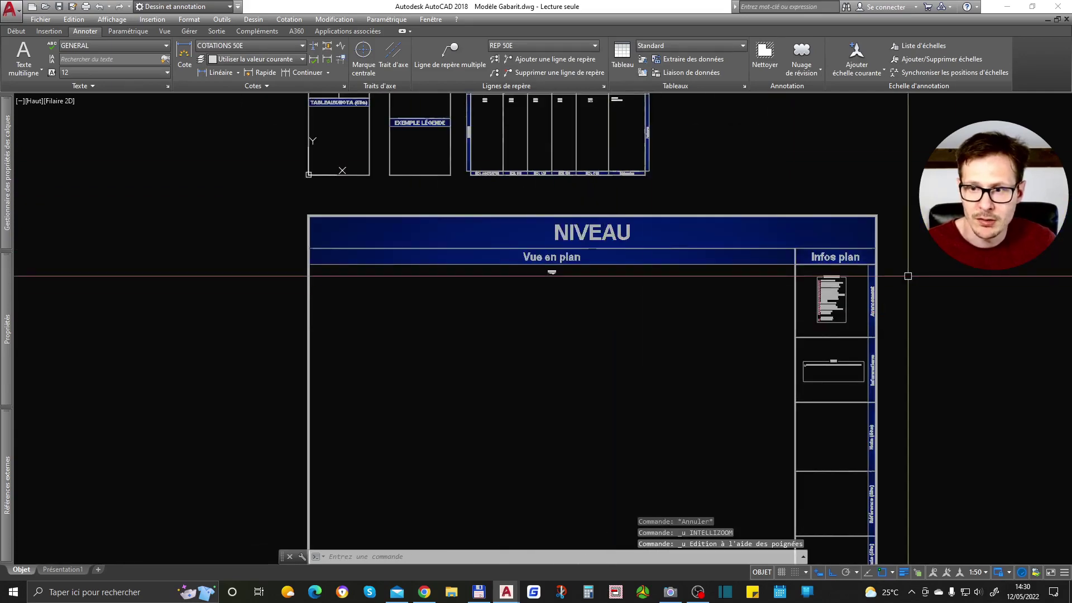
# In the Avancement checklist, set the markers for Murs étage courant and Impacts murs étage supérieur to OK
pyautogui.scroll(5, 888, 279)
pyautogui.scroll(5, 711, 311)
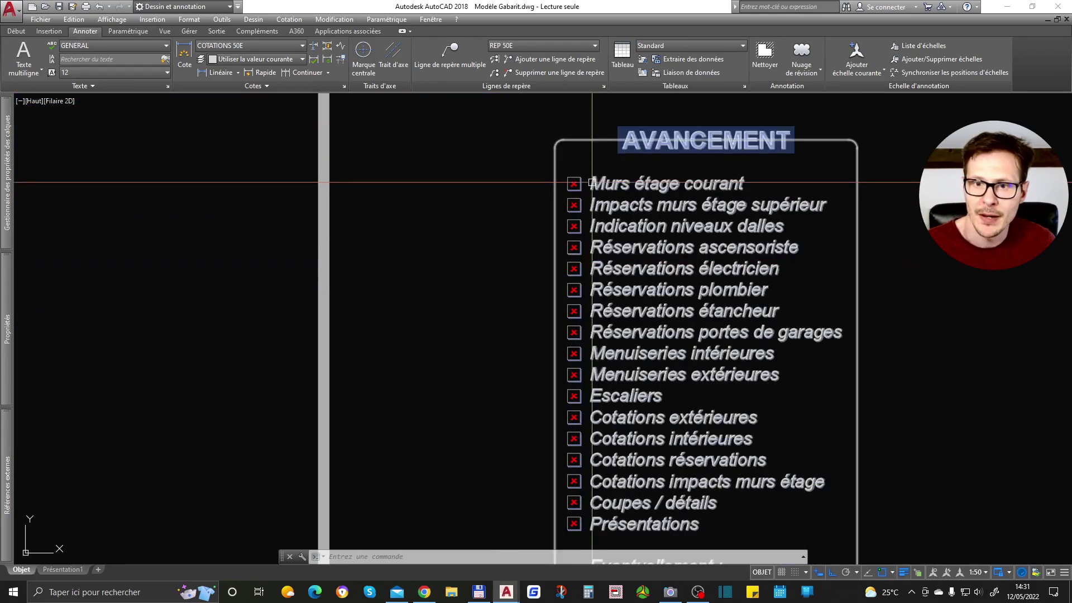
pyautogui.click(599, 193)
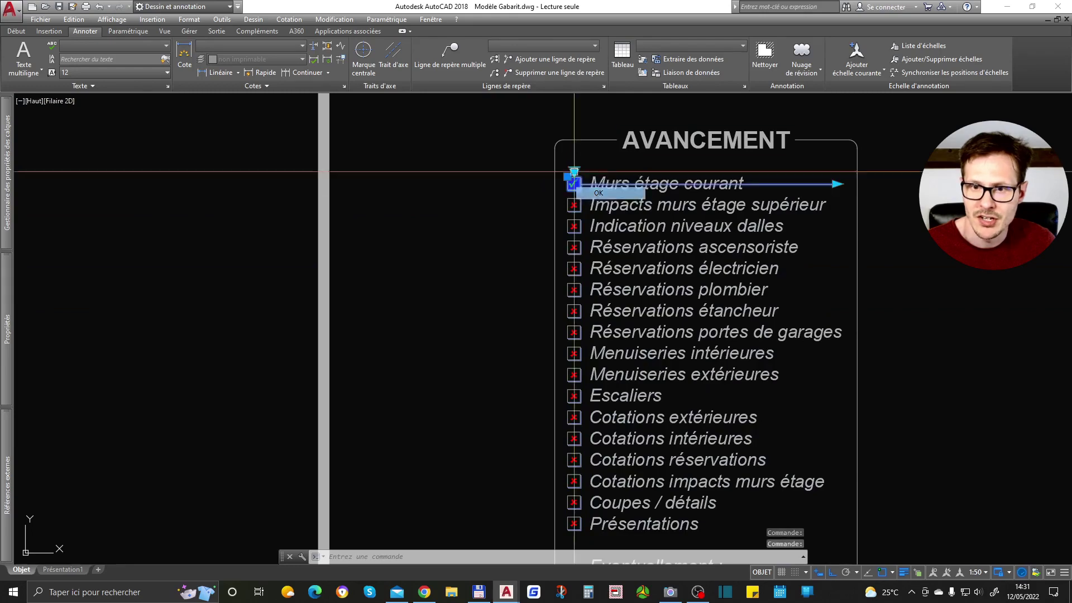
pyautogui.press('Escape')
pyautogui.click(575, 195)
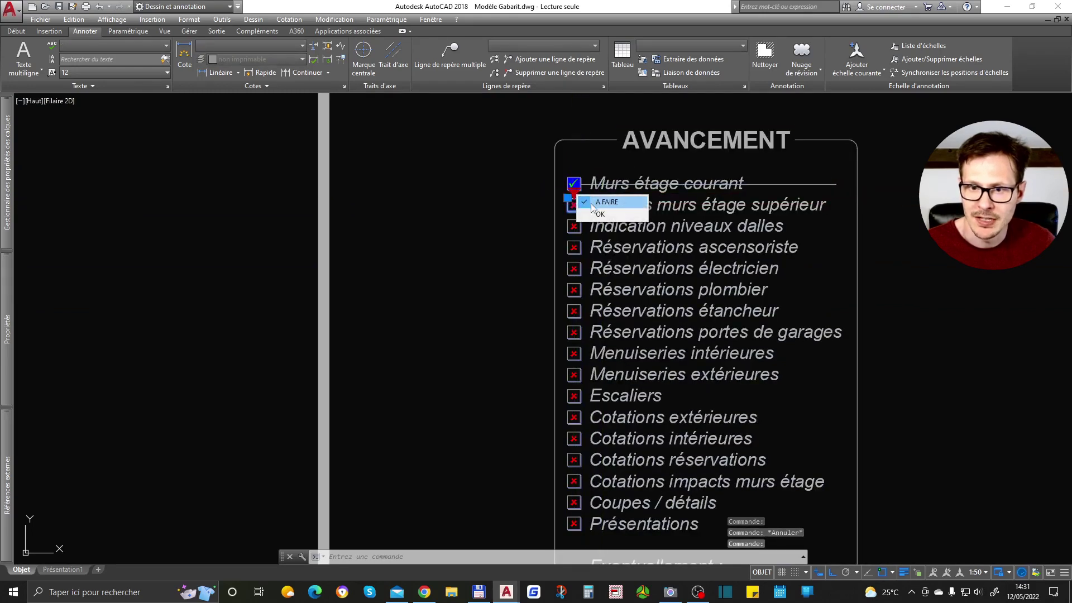
pyautogui.click(599, 216)
# Set the six checklist markers from Indication niveaux dalles through Réservations portes de garages to OK together via their shared properties
pyautogui.click(517, 204)
pyautogui.click(646, 356)
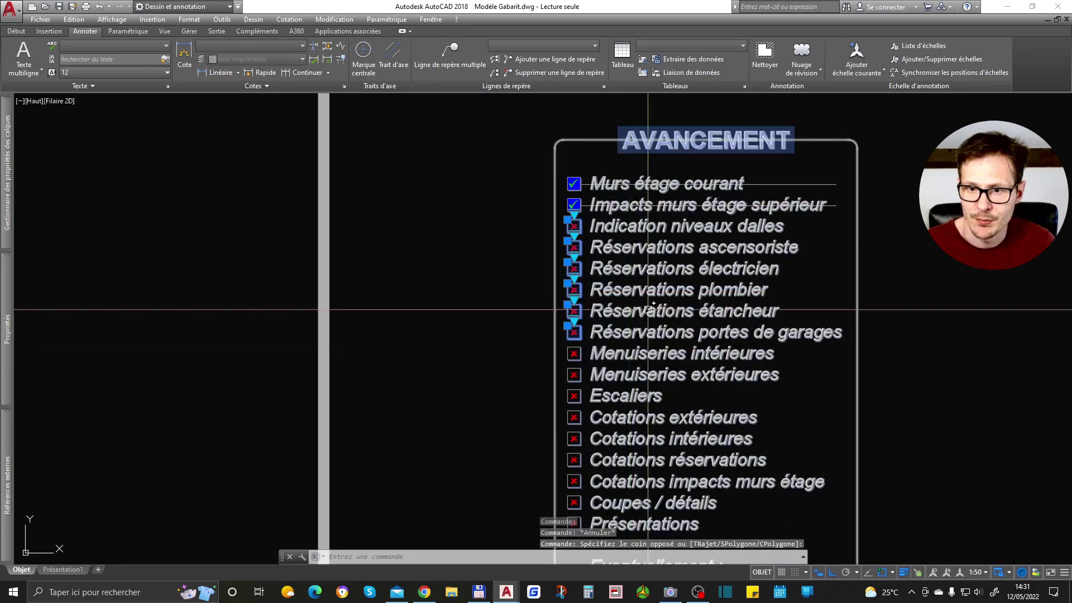
pyautogui.hotkey('ctrl', '1')
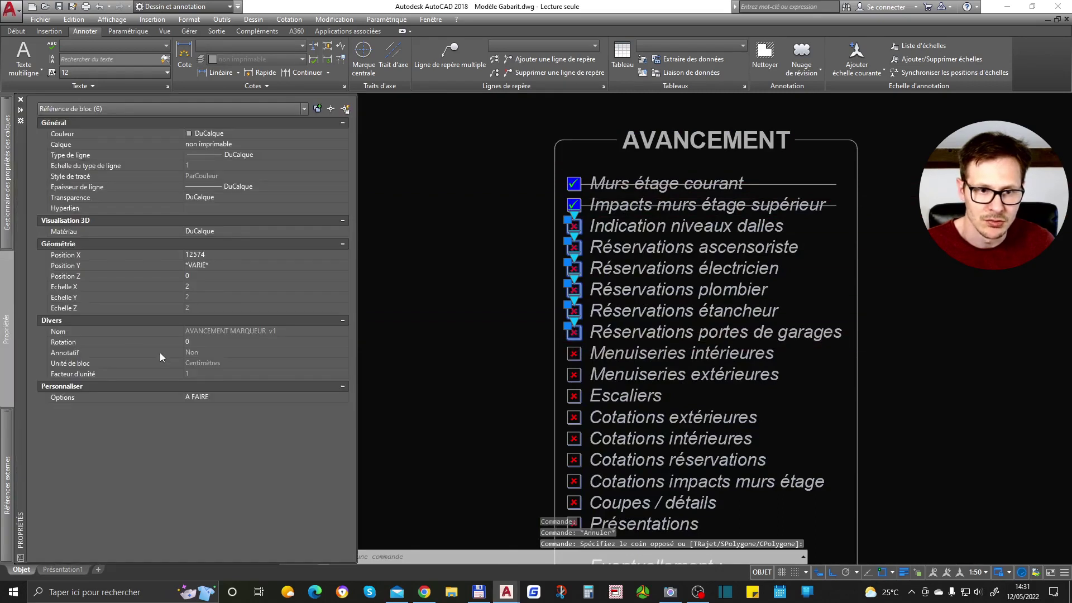
pyautogui.doubleClick(222, 400)
pyautogui.click(209, 426)
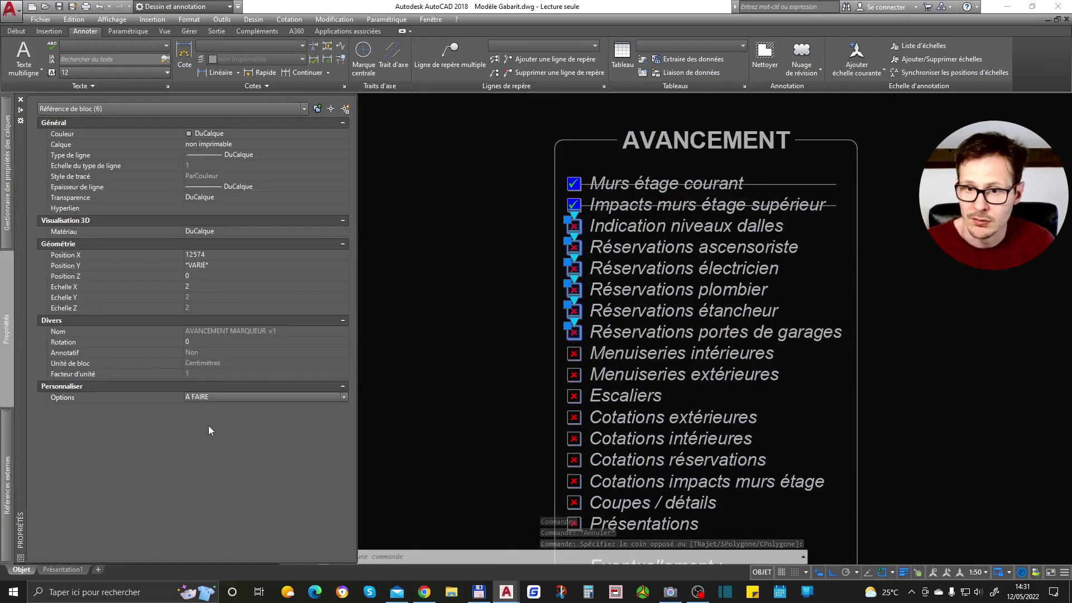
pyautogui.click(196, 401)
pyautogui.click(206, 418)
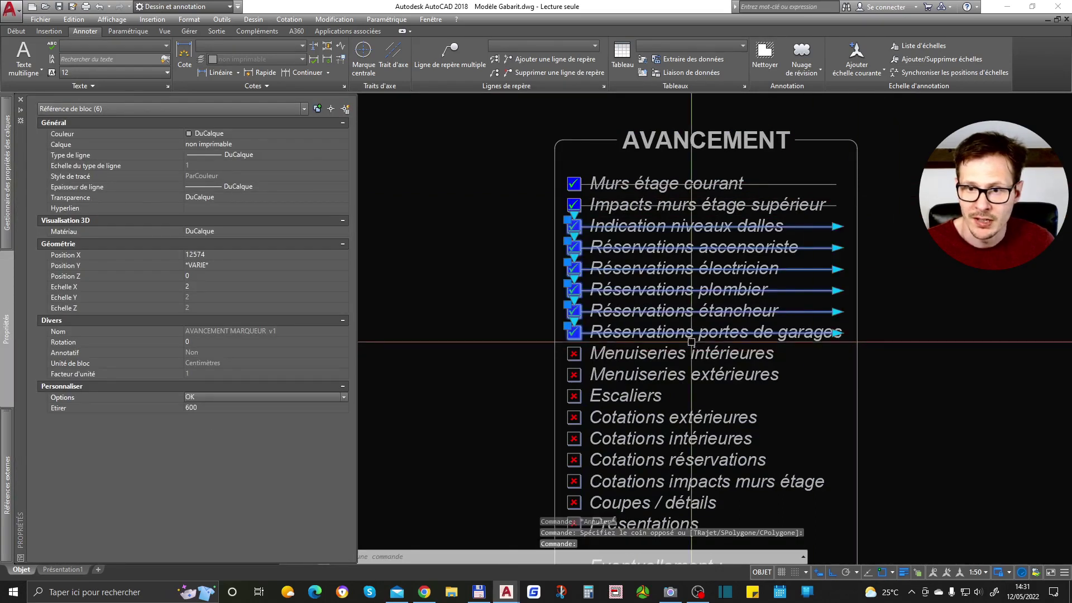
pyautogui.hotkey('ctrl', '1')
pyautogui.press('Escape')
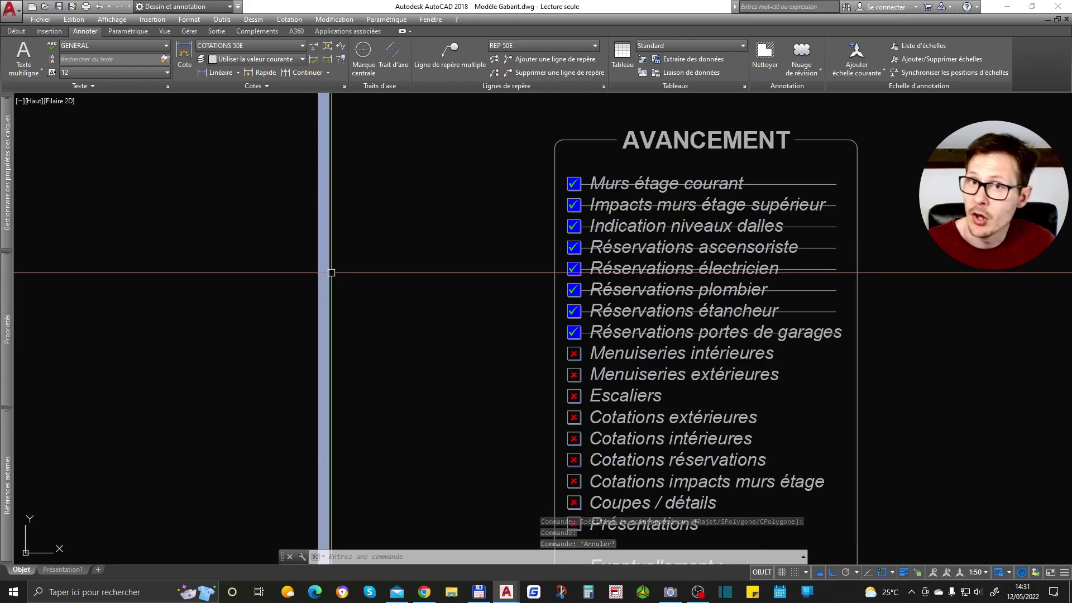
# Review the Avancement checklist within the Infos plan column and the template's overall layout
pyautogui.scroll(-6, 624, 292)
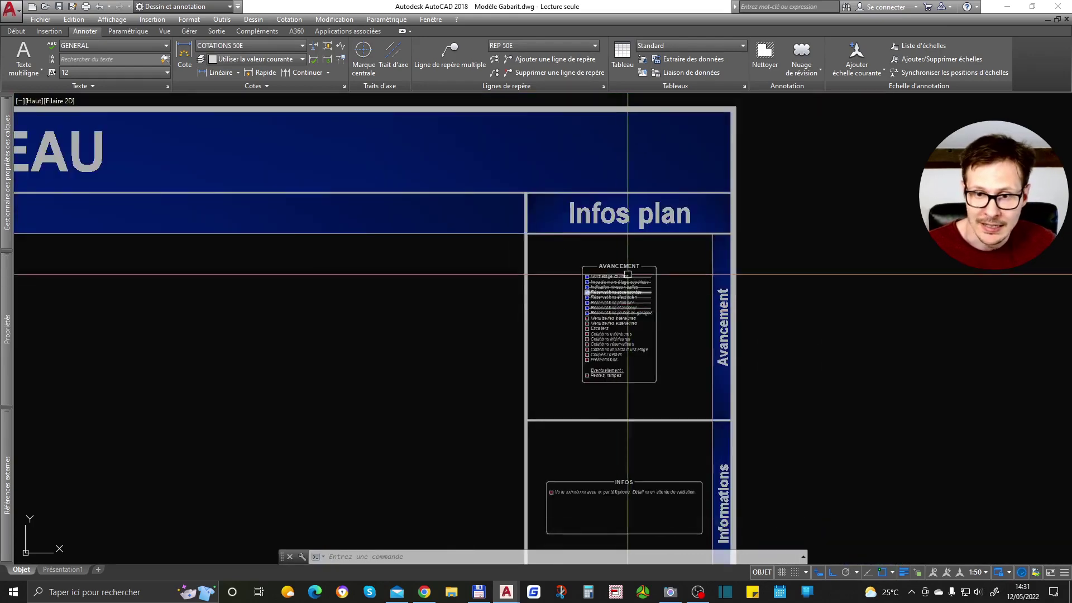
pyautogui.scroll(-5, 631, 245)
pyautogui.scroll(9, 541, 246)
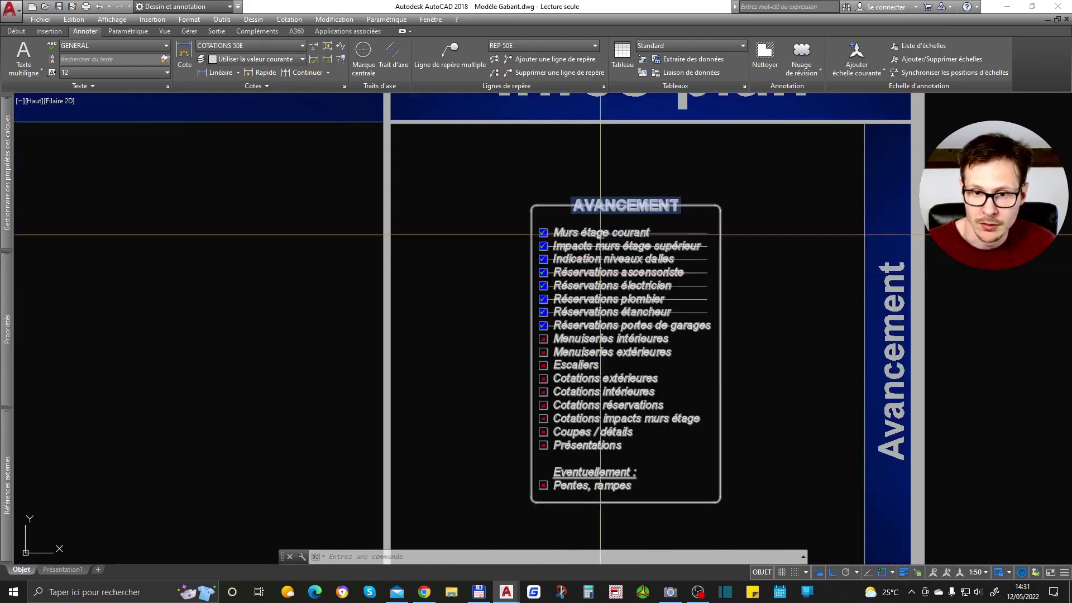
pyautogui.scroll(-8, 650, 199)
pyautogui.scroll(-2, 599, 308)
pyautogui.moveTo(521, 221); pyautogui.dragTo(550, 383, button='middle')
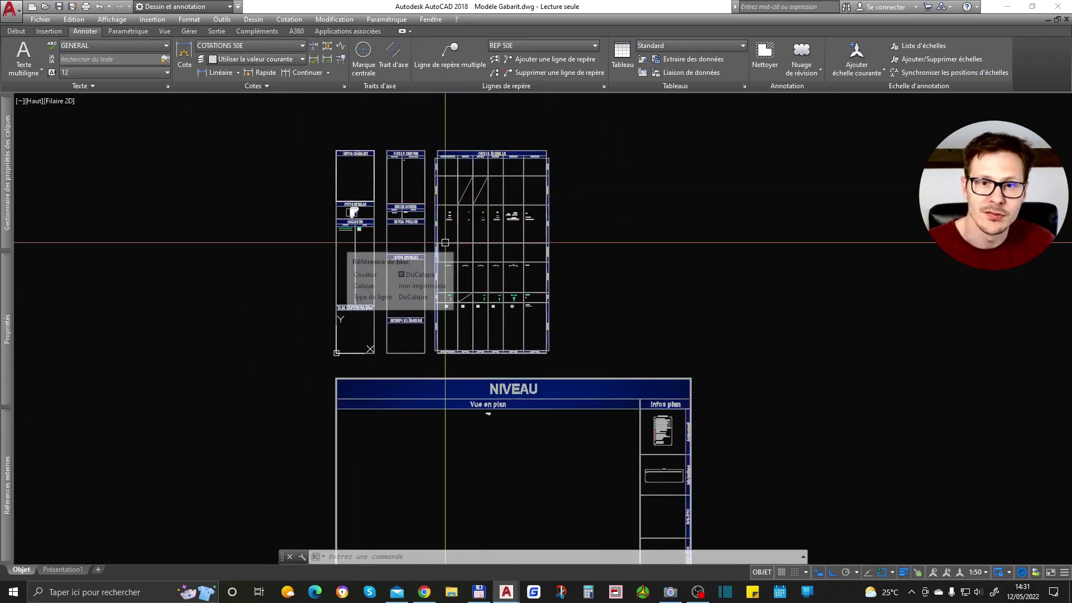
# Switch to the GCB_GabaritCoffrageBéton drawing and examine its layer, project info and scale tool tables
pyautogui.hotkey('ctrl', 'Tab')
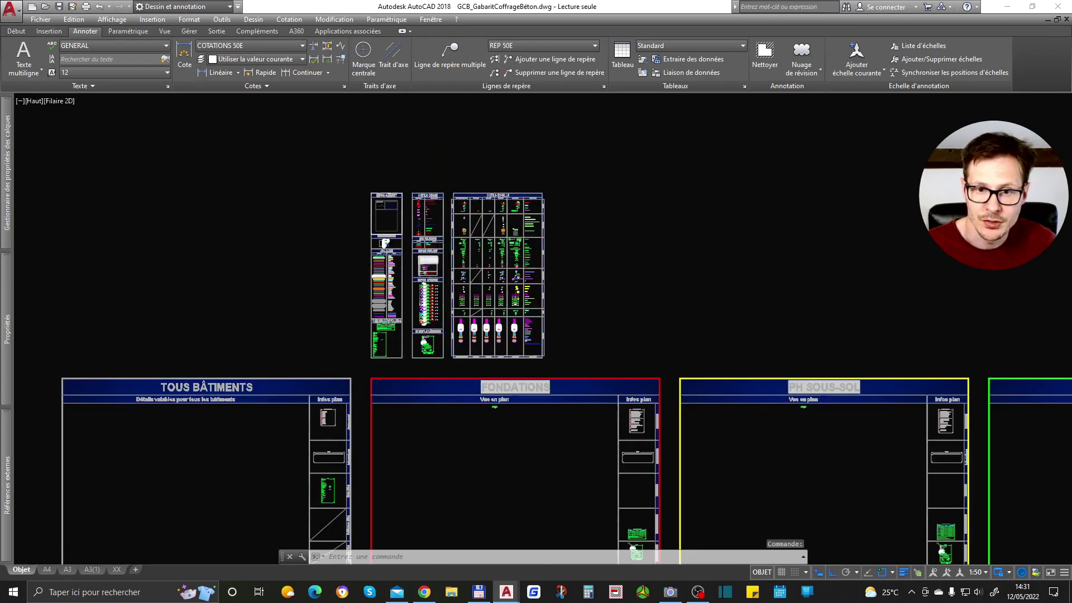
pyautogui.scroll(7, 440, 267)
pyautogui.moveTo(830, 235); pyautogui.dragTo(718, 384, button='middle')
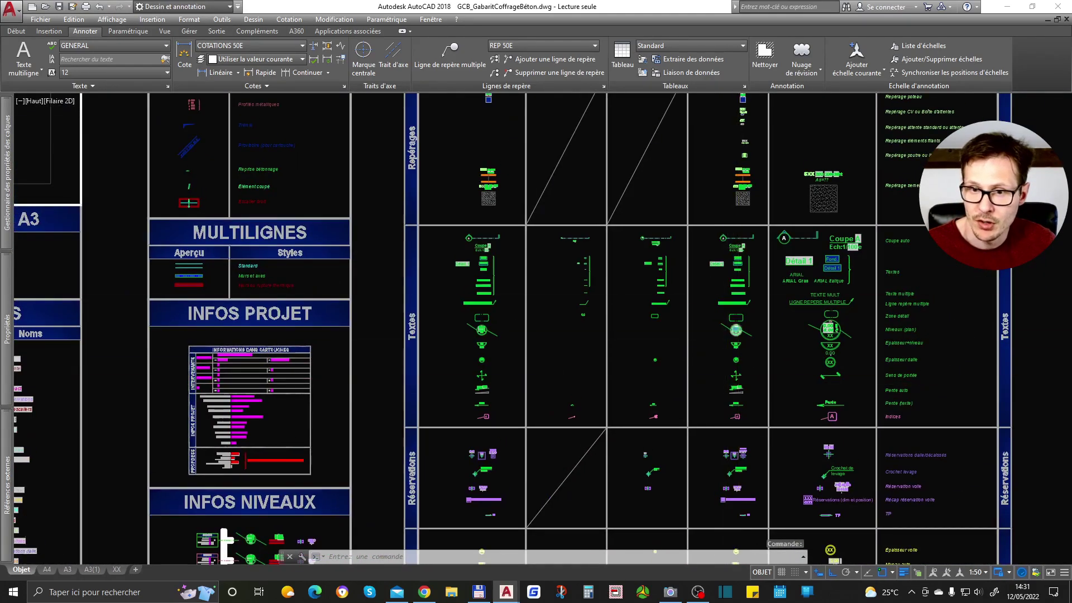
pyautogui.scroll(-6, 579, 179)
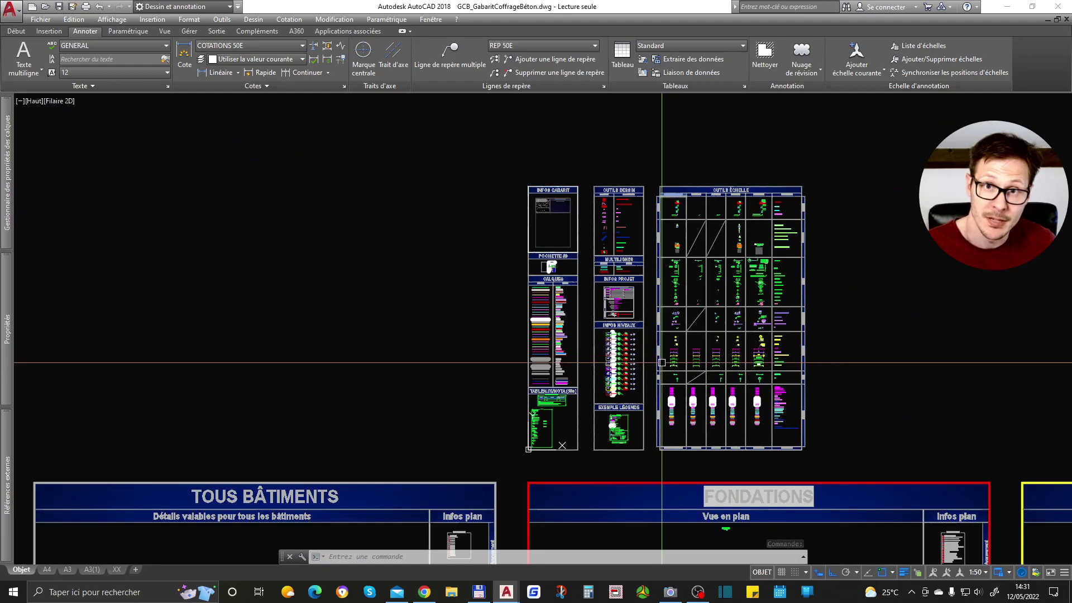
pyautogui.moveTo(833, 396); pyautogui.dragTo(777, 332, button='middle')
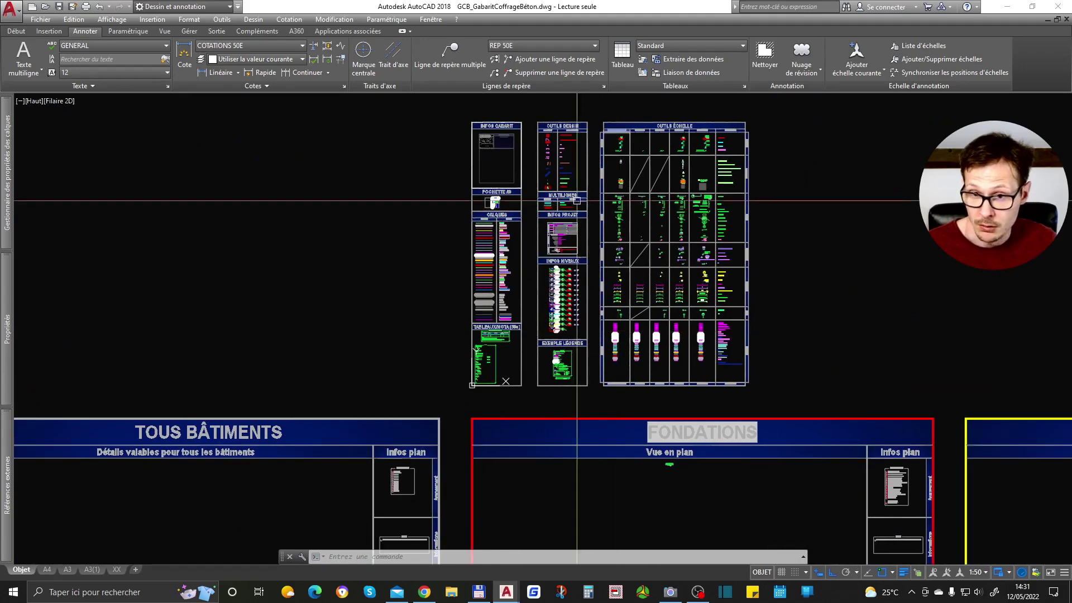
pyautogui.scroll(4, 692, 188)
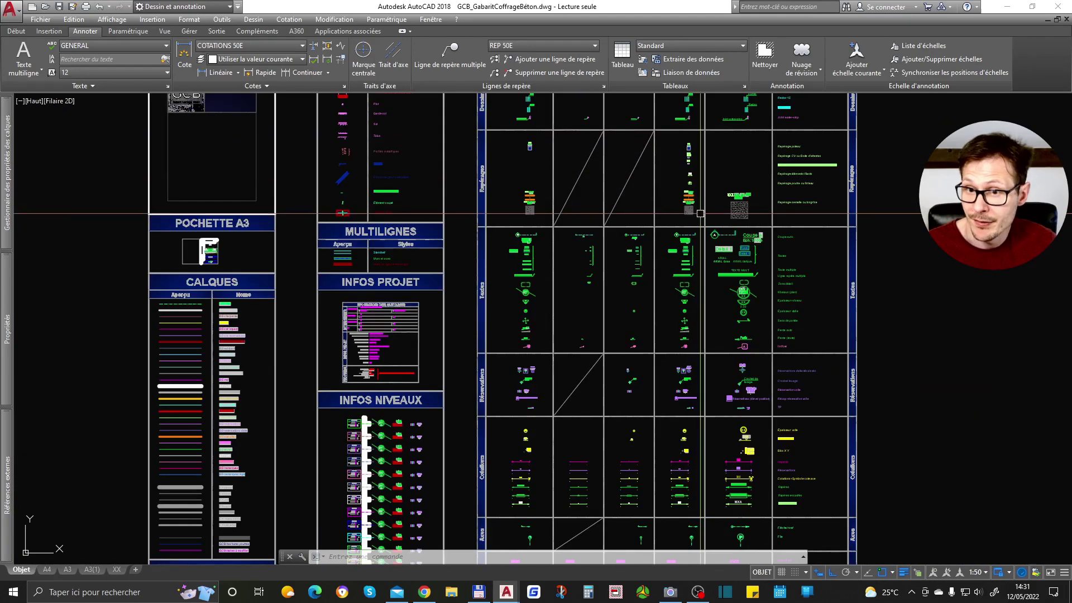
# Examine the text symbols and scale columns of the Outils échelle table, plus the Tableaux/Nota and Exemple légende sections
pyautogui.scroll(6, 692, 268)
pyautogui.moveTo(545, 400); pyautogui.dragTo(630, 352, button='middle')
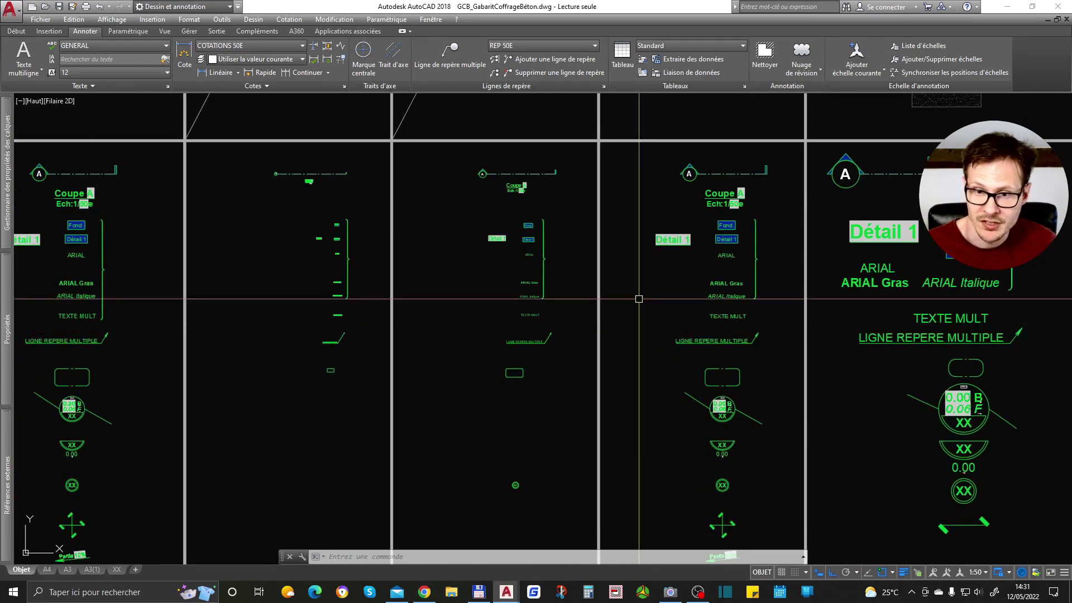
pyautogui.scroll(-3, 575, 353)
pyautogui.scroll(2, 640, 260)
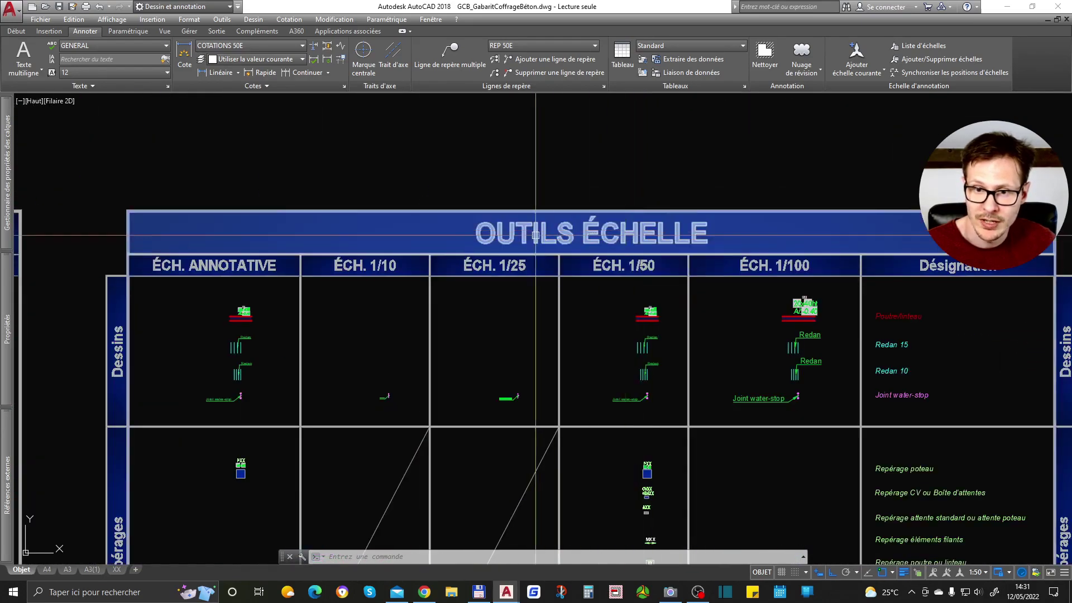
pyautogui.scroll(-3, 643, 224)
pyautogui.scroll(3, 593, 194)
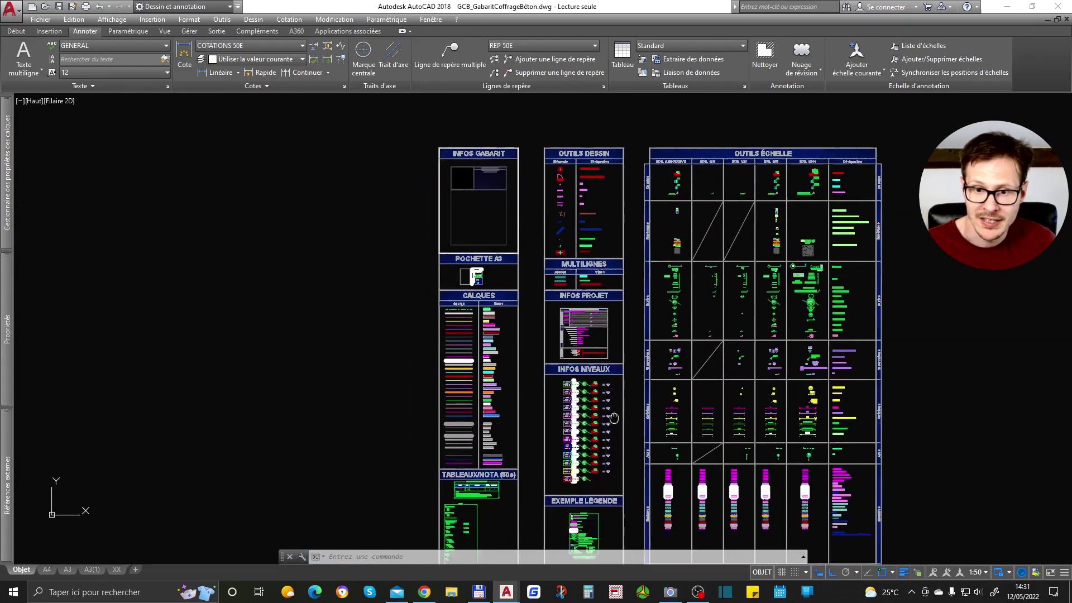
pyautogui.scroll(6, 555, 325)
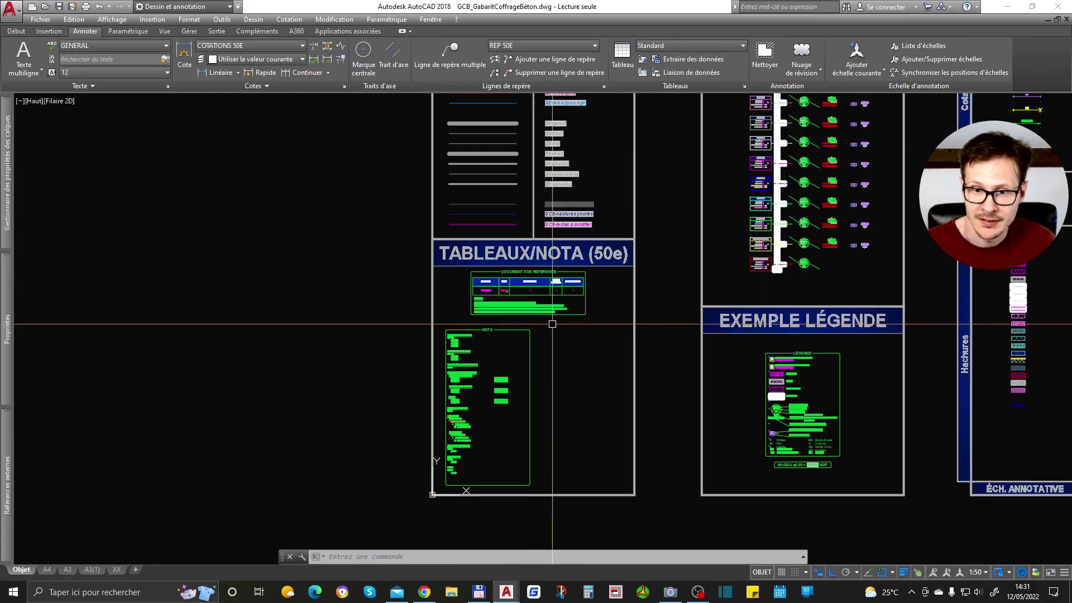
pyautogui.scroll(-5, 568, 226)
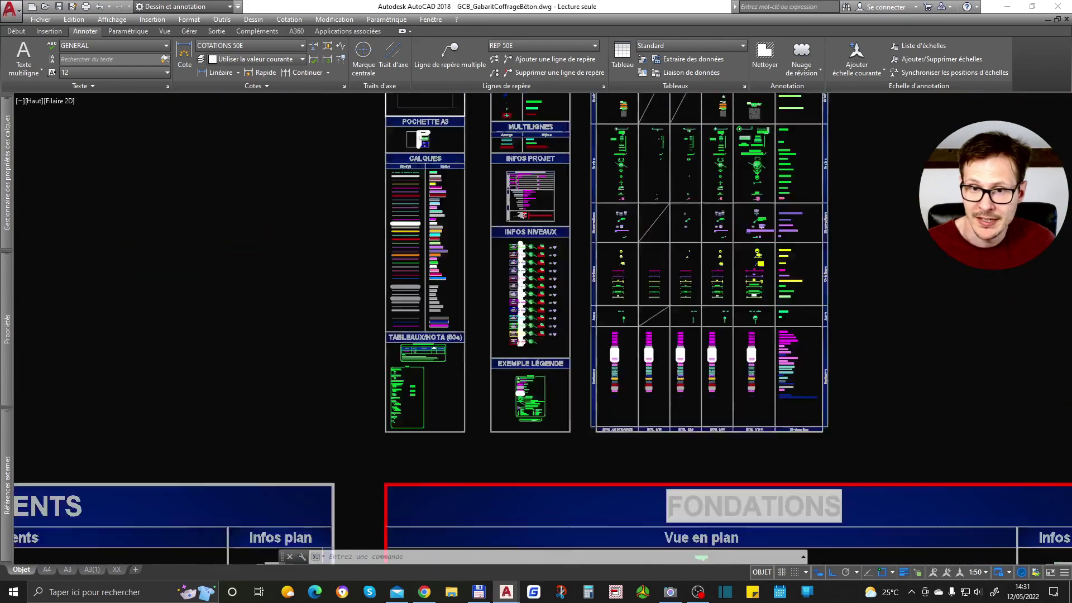
# Examine the level frames from Tous bâtiments to PH R+1, the Fondations frame's Avancement checklist, and the Outils échelle column headings
pyautogui.moveTo(814, 494); pyautogui.dragTo(558, 367, button='middle')
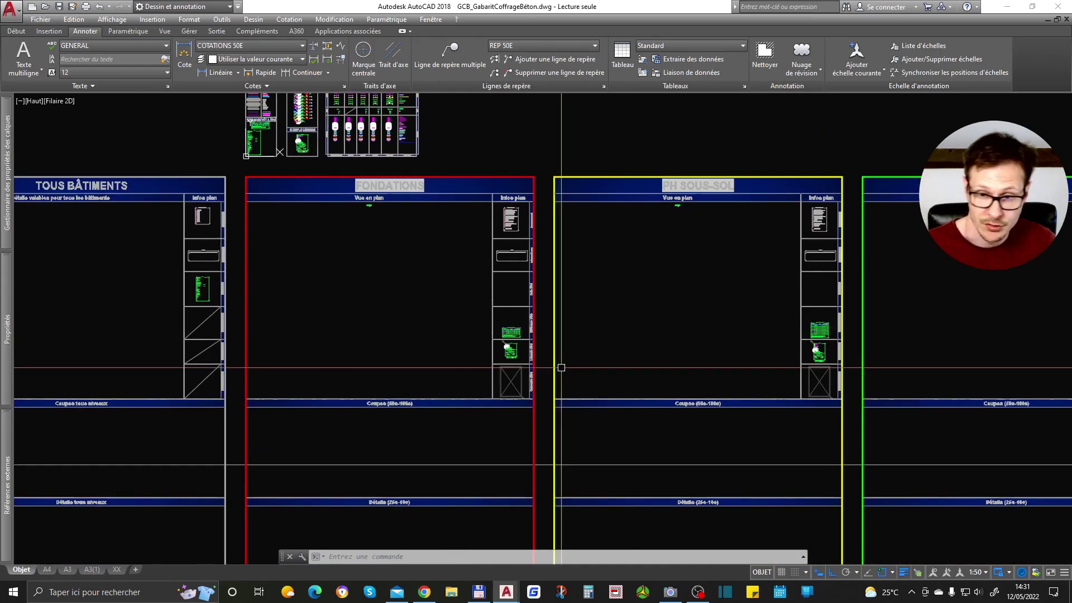
pyautogui.scroll(-3, 614, 369)
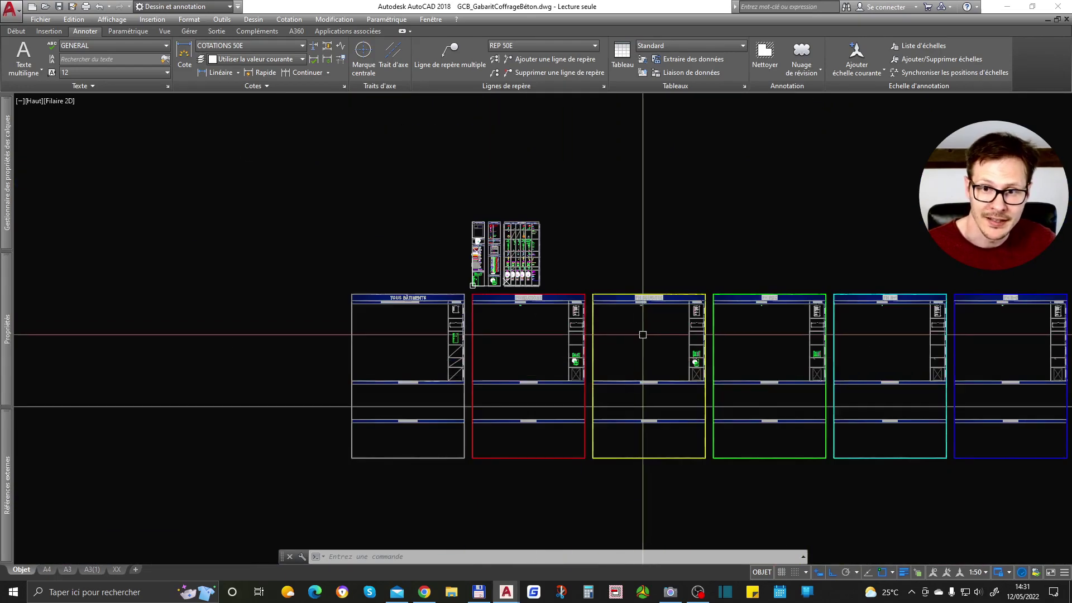
pyautogui.scroll(3, 537, 313)
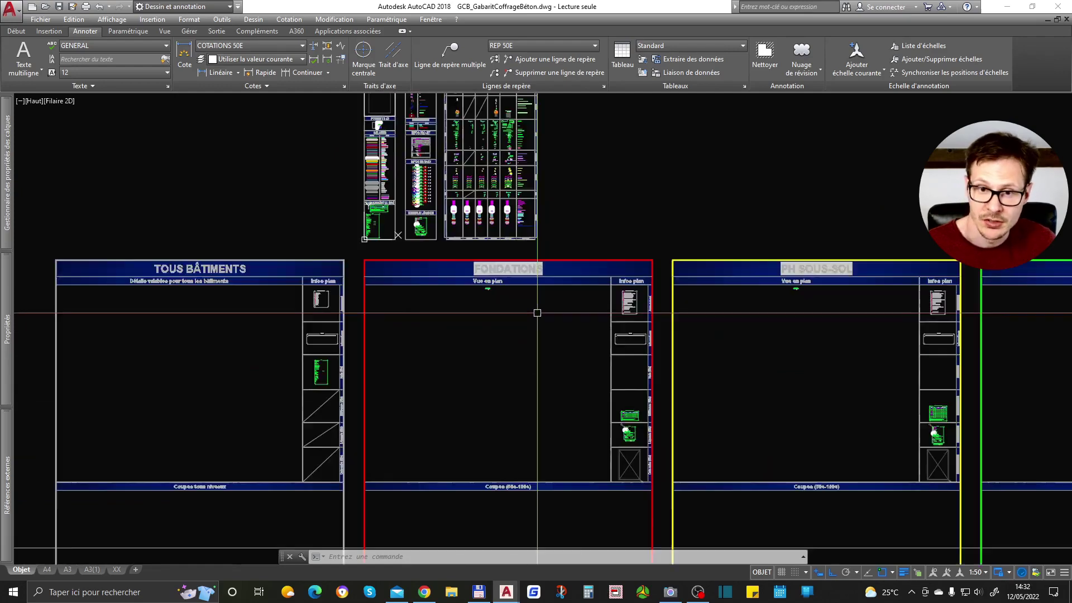
pyautogui.moveTo(516, 340); pyautogui.dragTo(400, 328, button='middle')
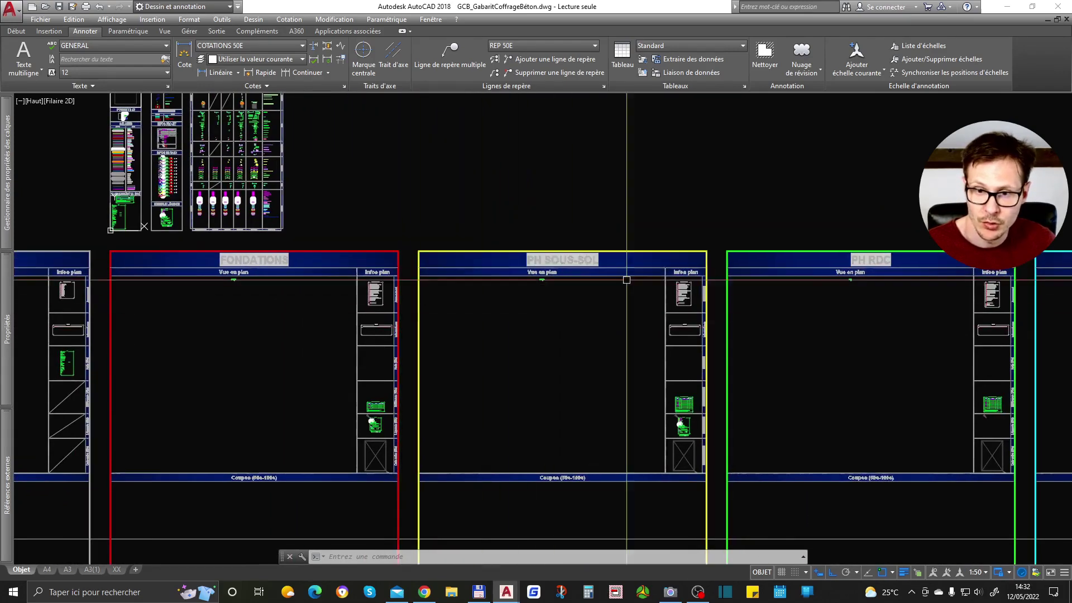
pyautogui.scroll(6, 507, 218)
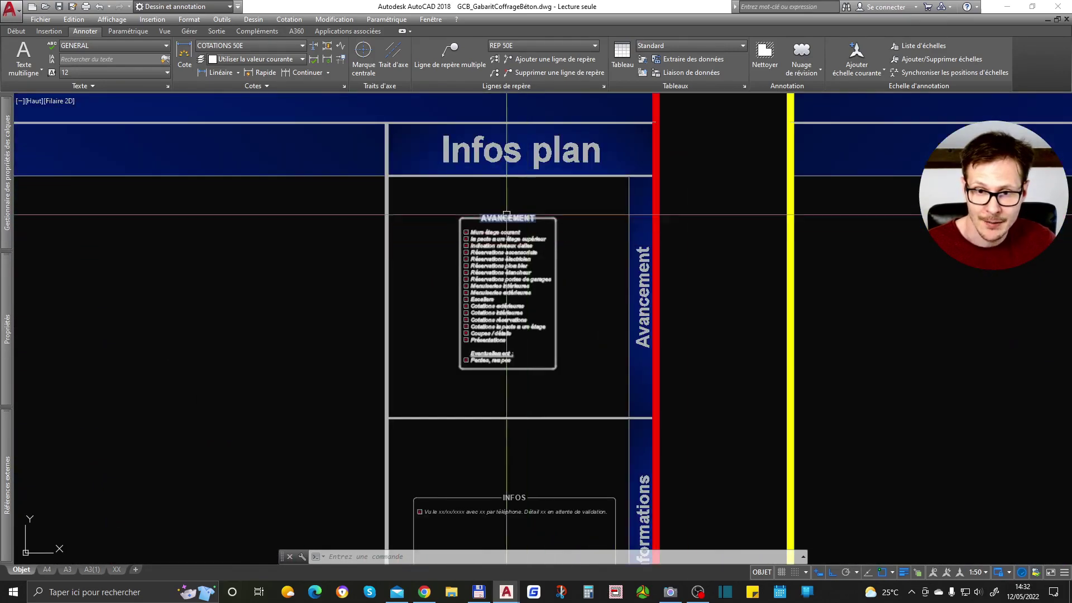
pyautogui.scroll(-5, 506, 218)
pyautogui.moveTo(507, 218); pyautogui.dragTo(90, 227, button='middle')
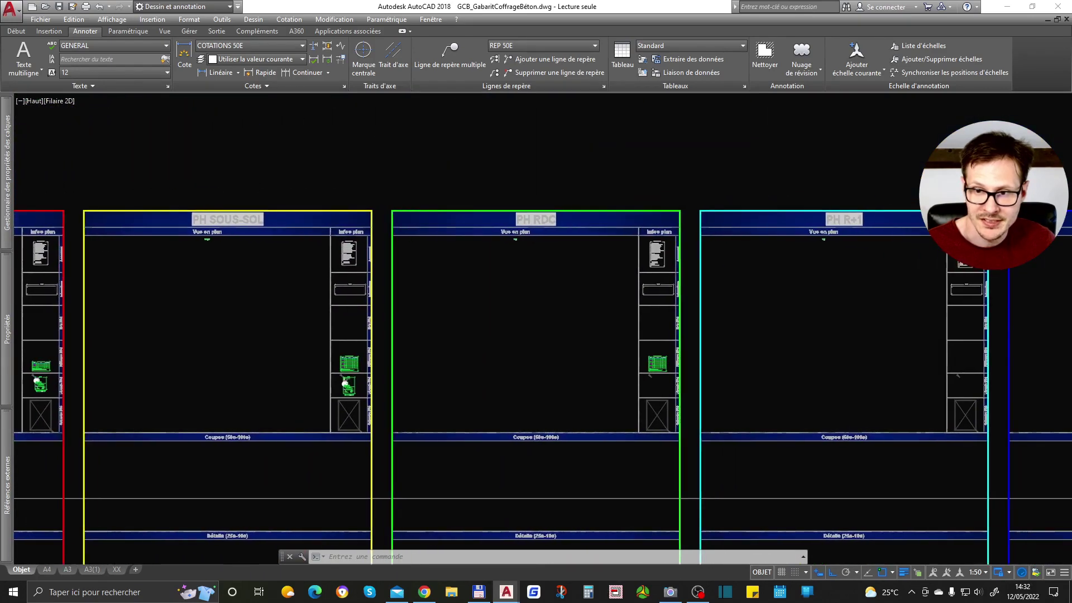
pyautogui.moveTo(17, 394); pyautogui.dragTo(466, 354, button='middle')
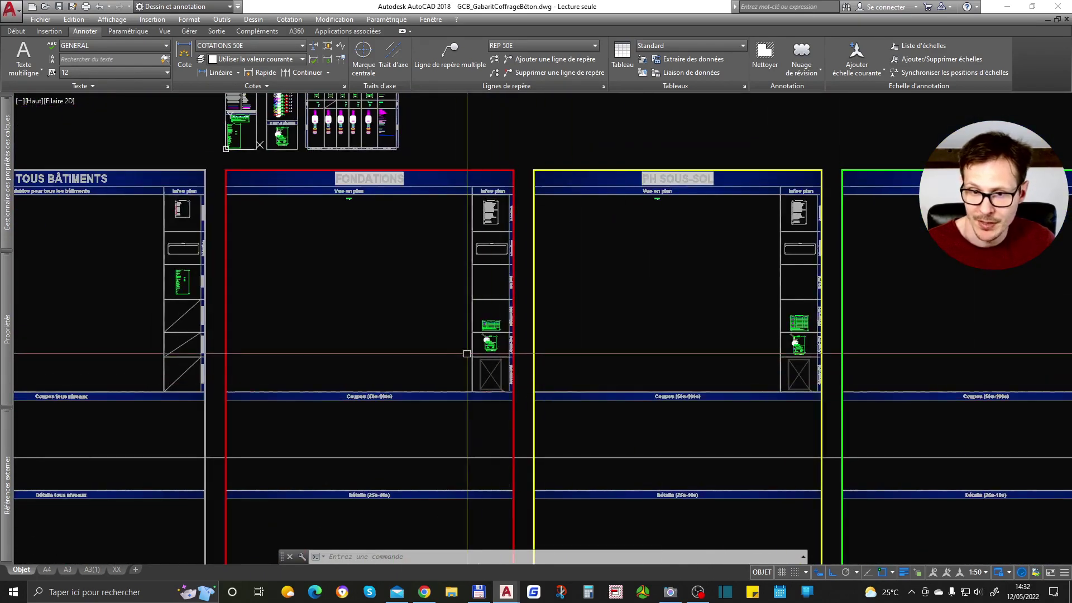
pyautogui.scroll(-4, 511, 392)
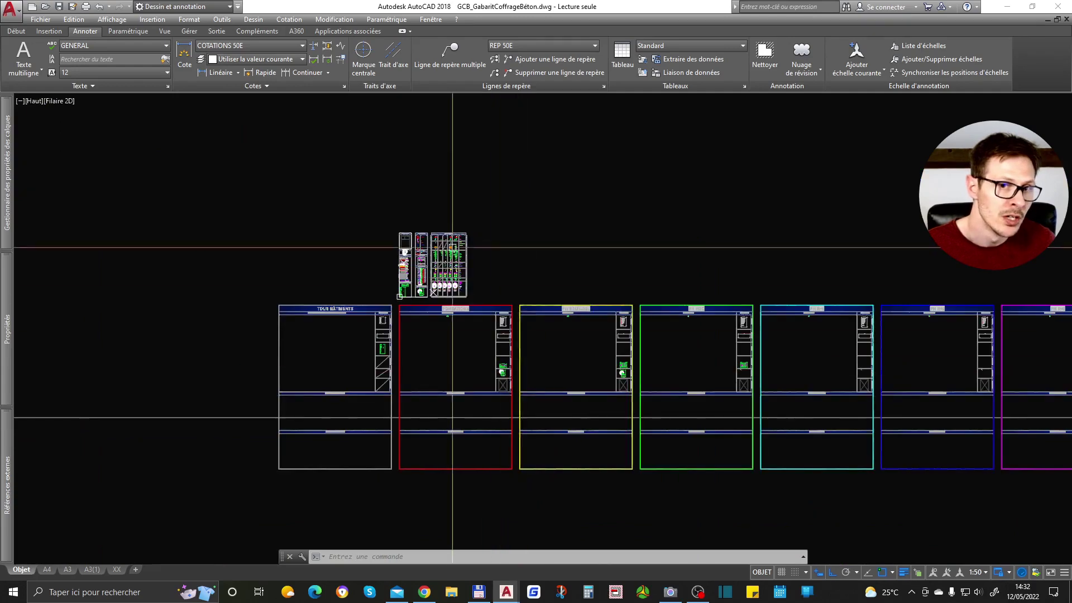
pyautogui.scroll(8, 452, 247)
pyautogui.scroll(4, 493, 190)
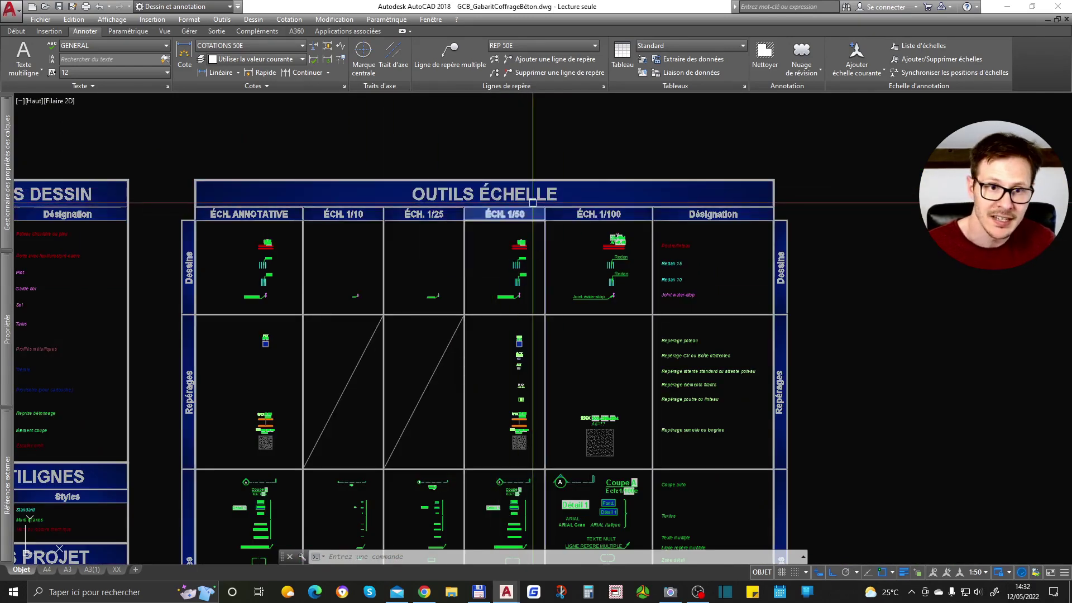
pyautogui.scroll(-4, 544, 194)
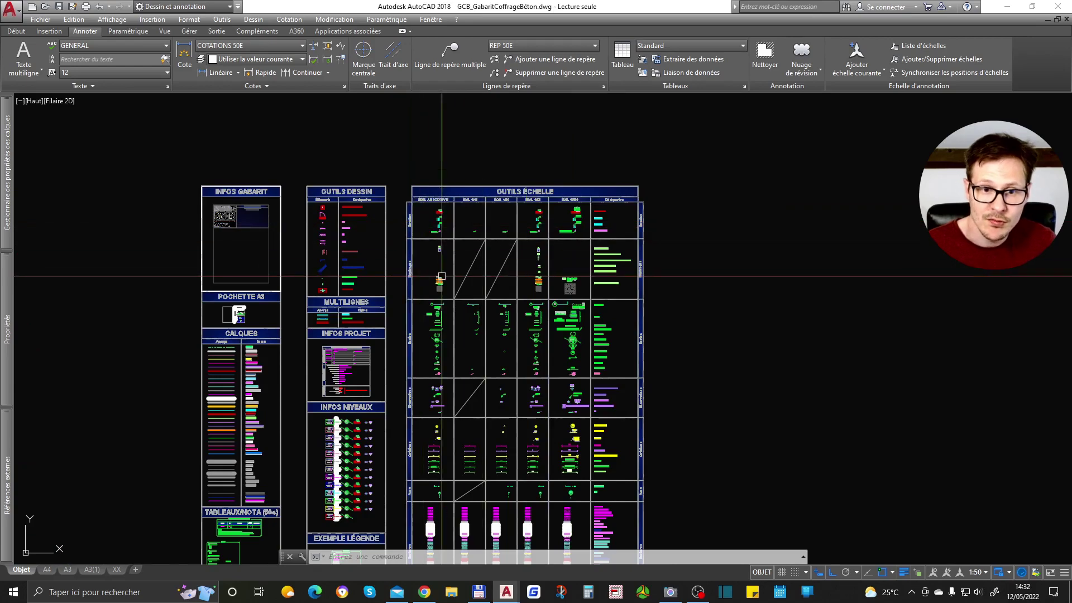
# Switch to the Modèle Gabarit drawing and examine the Calque 1 and Calque 2 samples in its Calques table
pyautogui.hotkey('ctrl', 'Tab')
pyautogui.hotkey('ctrl', 'Tab')
pyautogui.scroll(4, 331, 194)
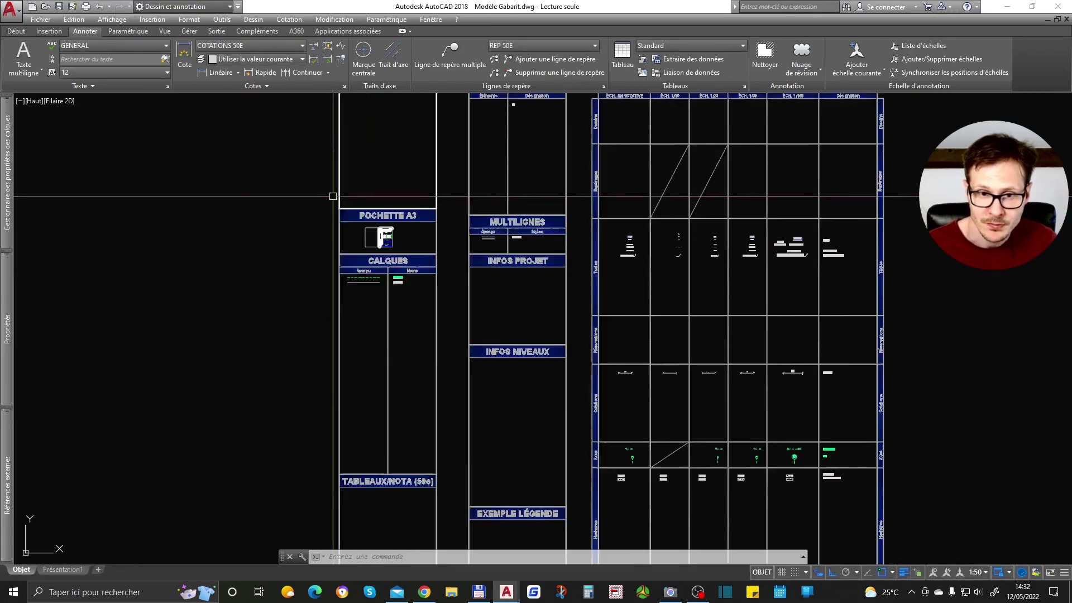
pyautogui.scroll(6, 445, 246)
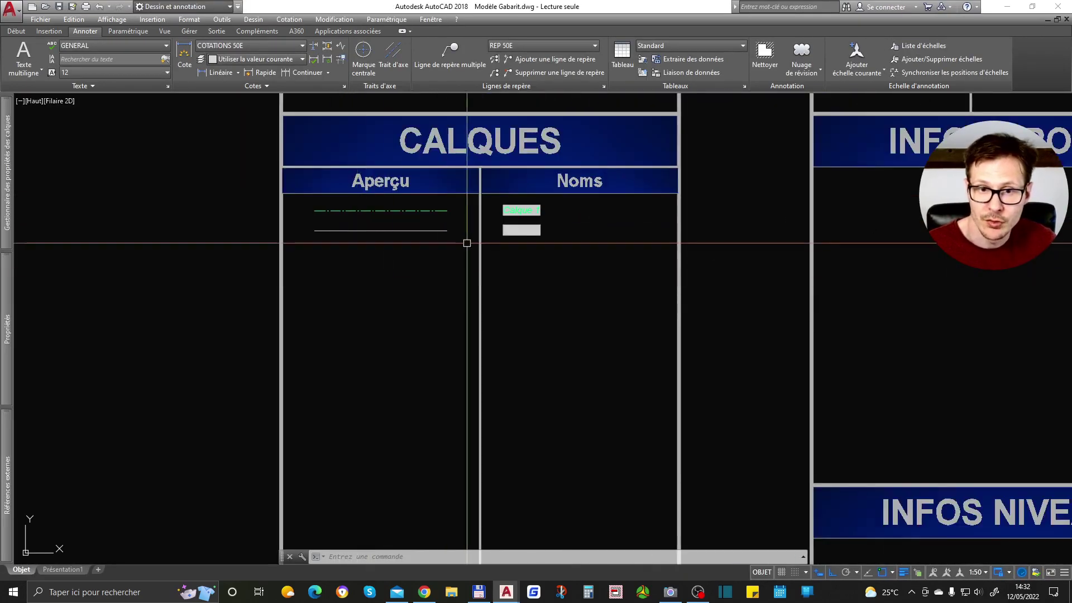
pyautogui.scroll(4, 496, 228)
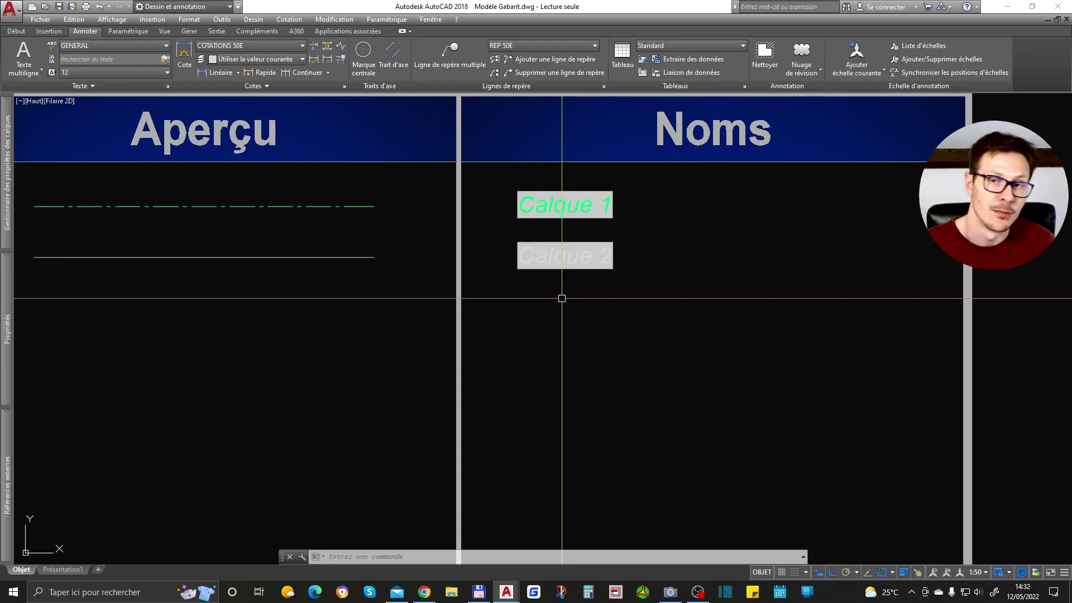
pyautogui.scroll(-6, 562, 299)
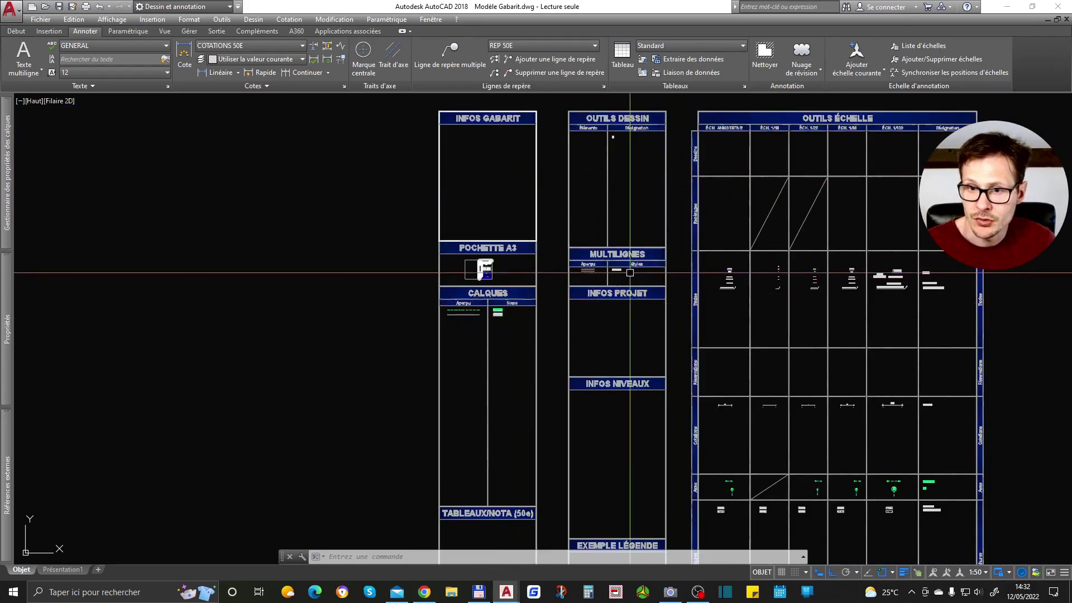
# Switch back to the GCB_GabaritCoffrageBéton drawing and examine its tool tables, including the dimension samples in the Cotations row
pyautogui.hotkey('ctrl', 'Tab')
pyautogui.scroll(8, 222, 358)
pyautogui.scroll(-4, 222, 357)
pyautogui.scroll(-2, 474, 249)
pyautogui.moveTo(474, 249); pyautogui.dragTo(476, 346, button='middle')
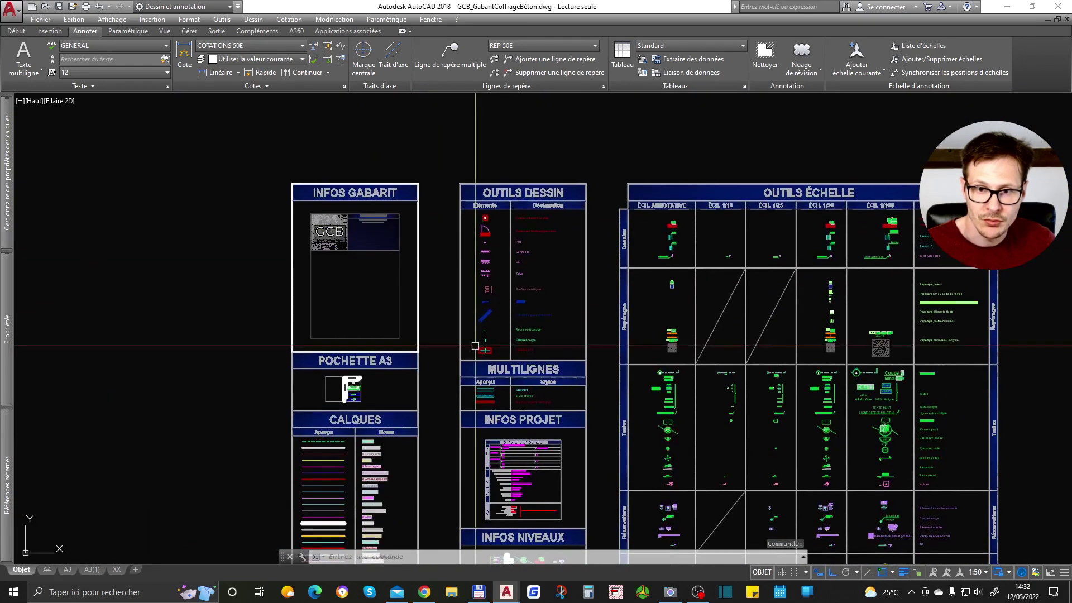
pyautogui.scroll(8, 500, 204)
pyautogui.scroll(-8, 522, 201)
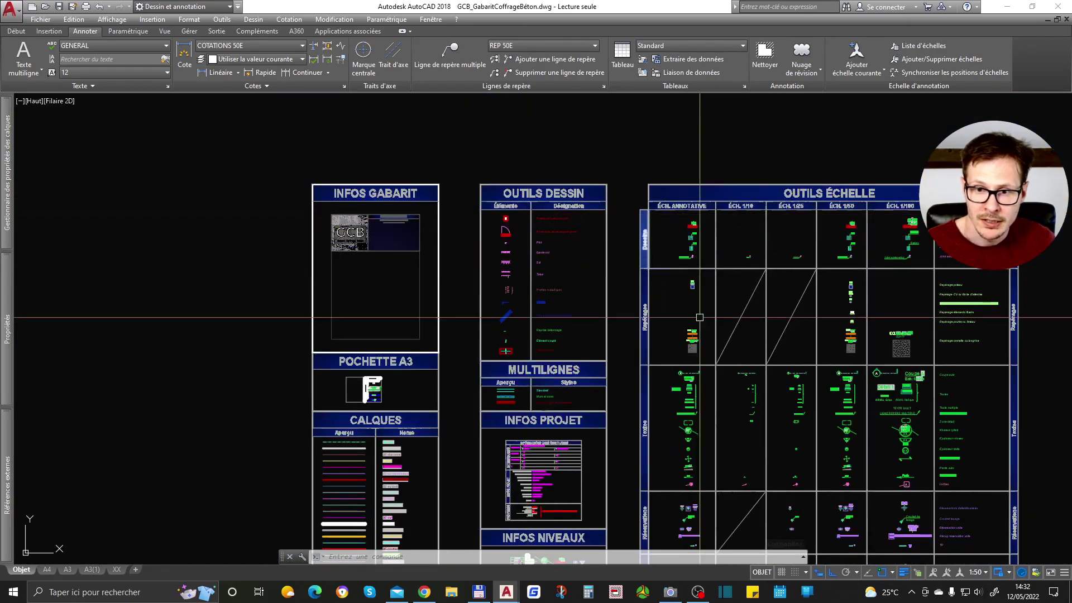
pyautogui.moveTo(707, 414); pyautogui.dragTo(731, 185, button='middle')
pyautogui.moveTo(582, 490)
pyautogui.mouseDown(button='middle')
pyautogui.moveTo(522, 354)
pyautogui.moveTo(342, 495)
pyautogui.mouseUp(button='middle')
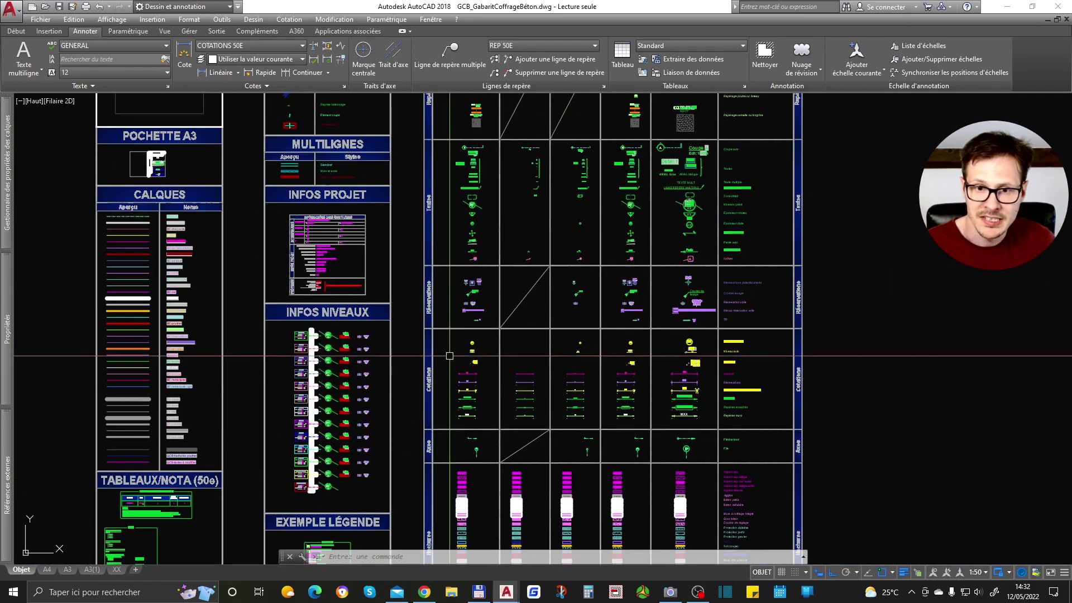
pyautogui.scroll(10, 450, 356)
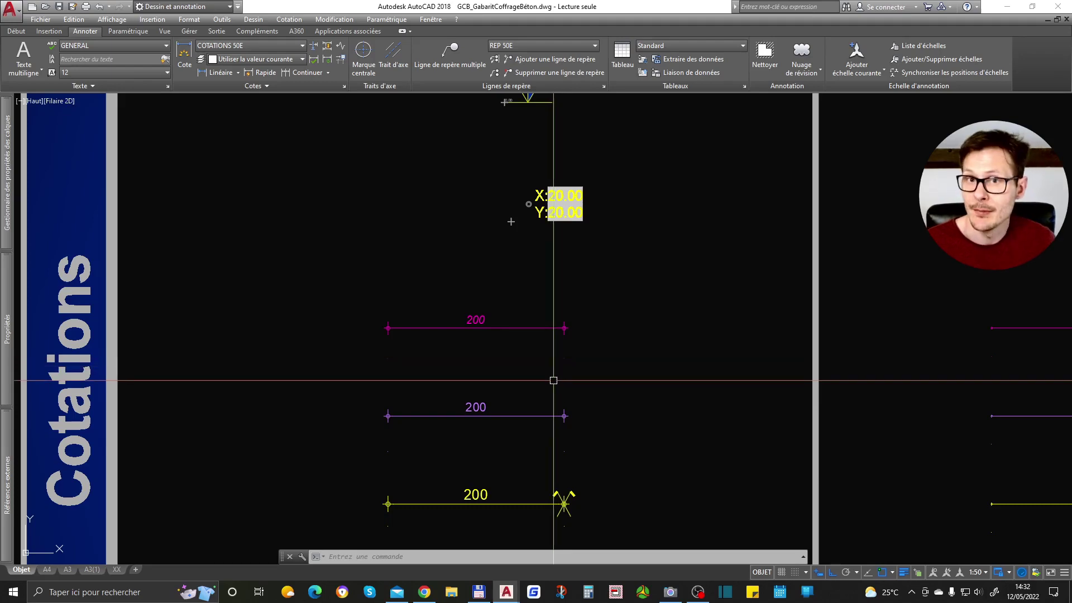
pyautogui.scroll(-10, 553, 366)
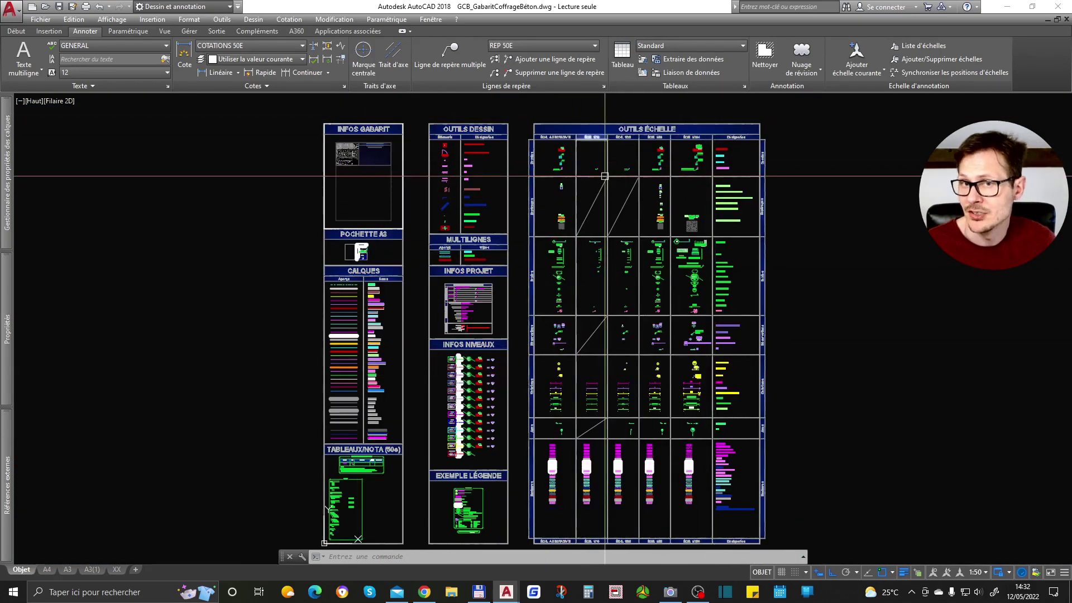
# Compare the 1/50 and 1/100 samples in the Dessins row of Outils échelle, briefly selecting the 1/100 label for Redan 10
pyautogui.moveTo(605, 176)
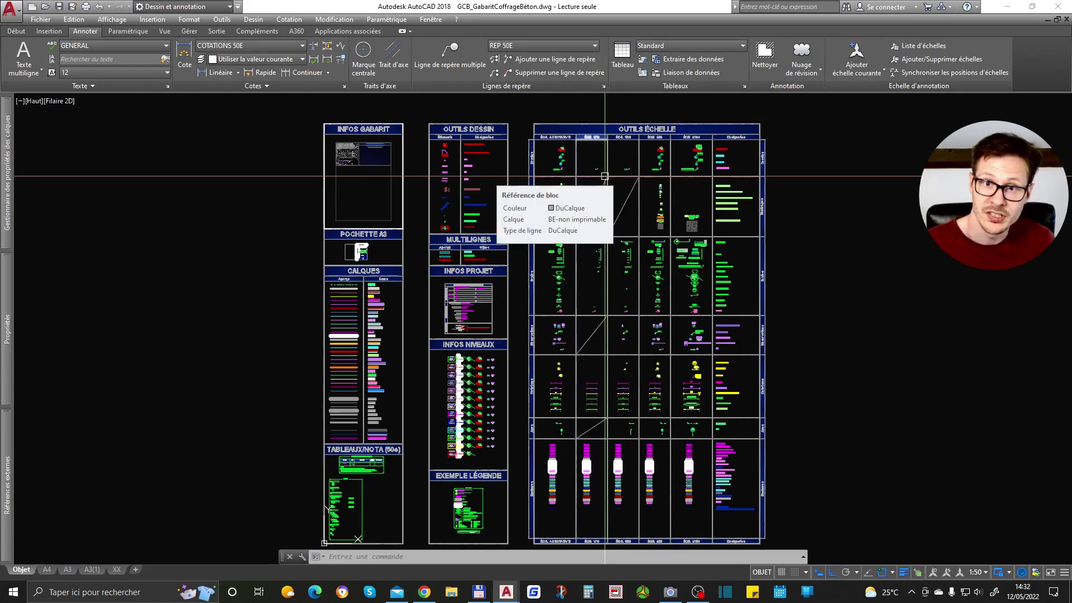
pyautogui.moveTo(671, 204)
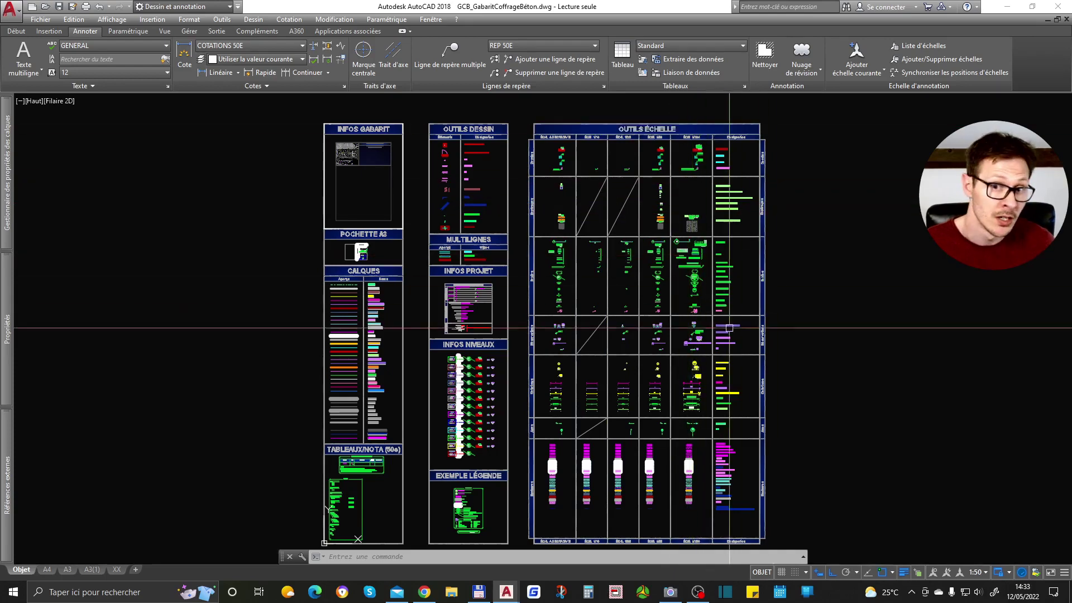
pyautogui.scroll(1, 720, 129)
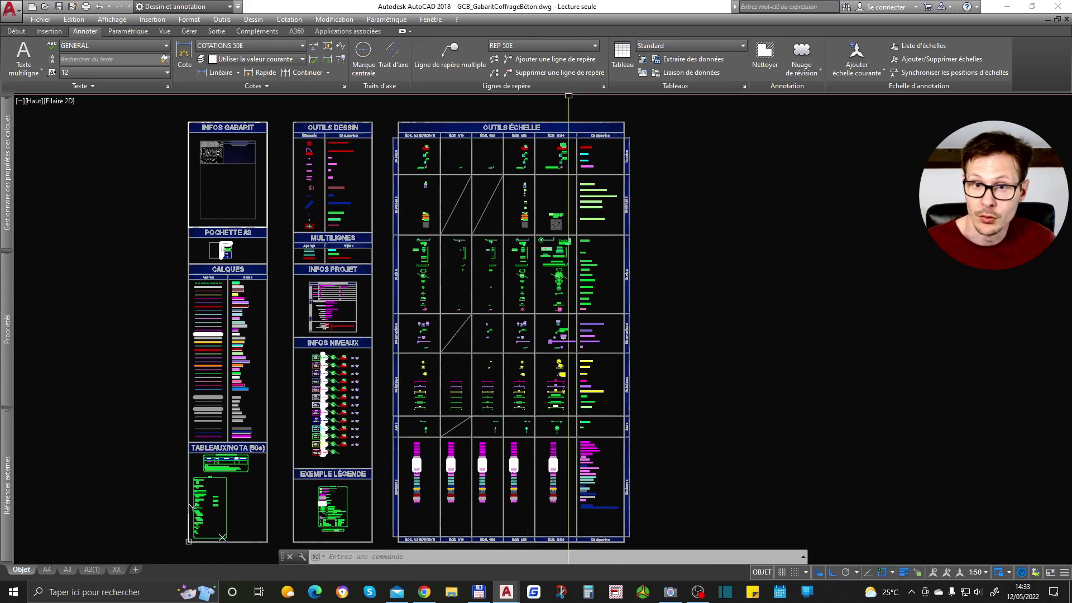
pyautogui.scroll(3, 726, 132)
pyautogui.scroll(4, 675, 210)
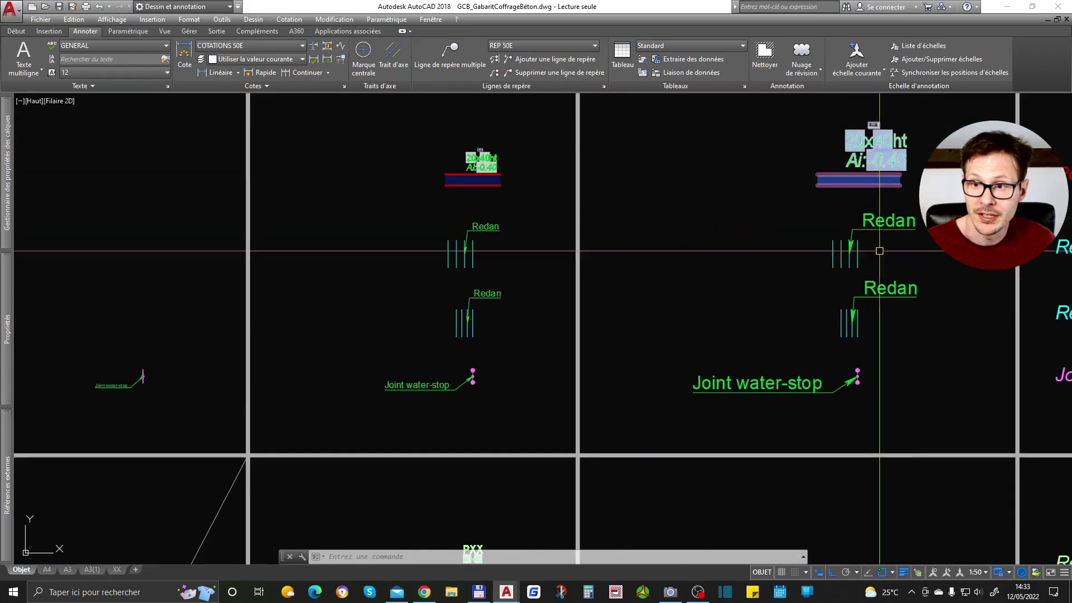
pyautogui.scroll(1, 657, 364)
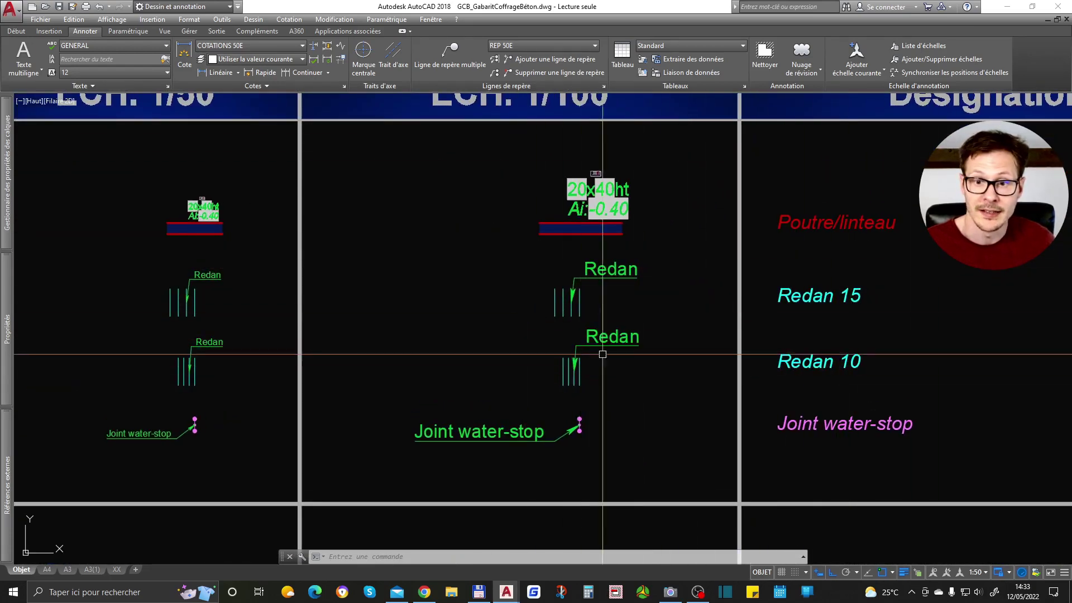
pyautogui.click(623, 345)
pyautogui.press('Escape')
pyautogui.scroll(-5, 712, 287)
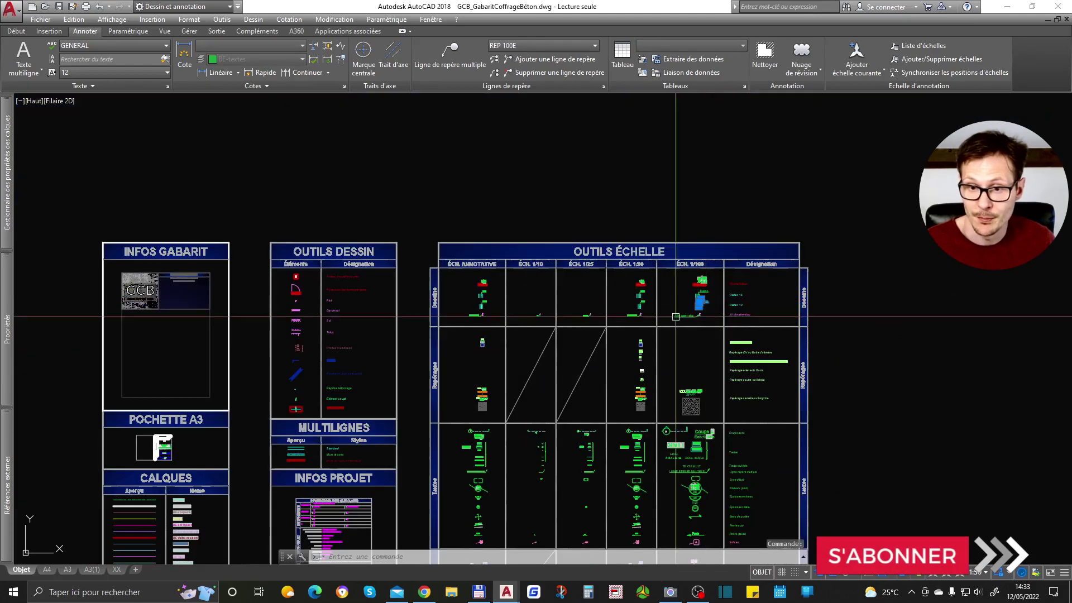
# Examine the Infos gabarit, Calques, Infos niveaux and Infos projet sections beside the scale tools table
pyautogui.moveTo(228, 366); pyautogui.dragTo(476, 272, button='middle')
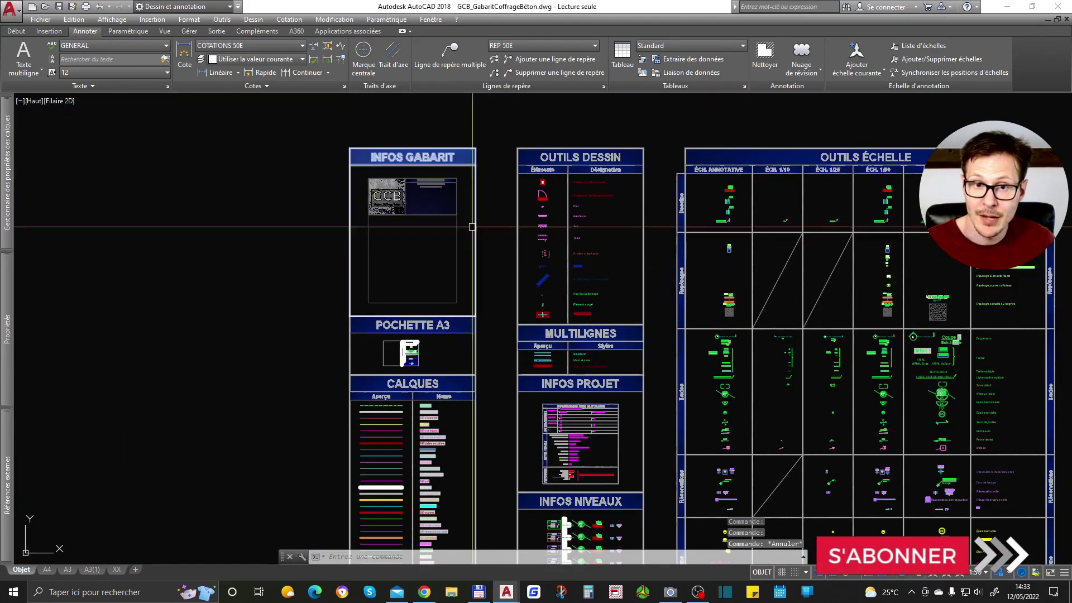
pyautogui.scroll(-5, 420, 206)
pyautogui.scroll(5, 409, 285)
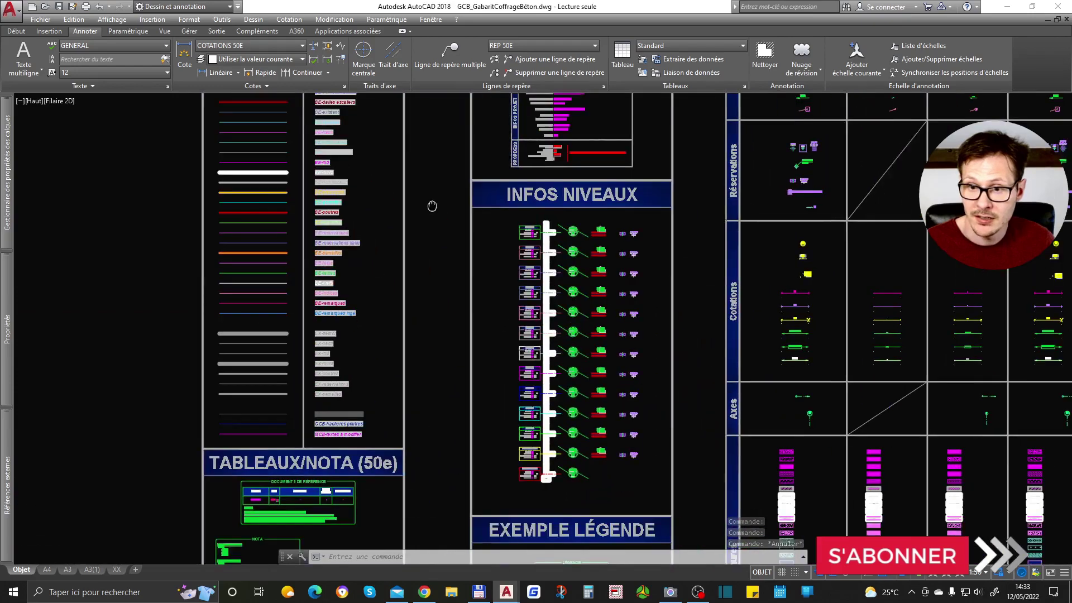
pyautogui.scroll(-2, 642, 217)
pyautogui.moveTo(642, 217)
pyautogui.mouseDown(button='middle')
pyautogui.moveTo(540, 389)
pyautogui.moveTo(644, 256)
pyautogui.moveTo(612, 391)
pyautogui.mouseUp(button='middle')
pyautogui.moveTo(500, 413); pyautogui.dragTo(537, 195, button='middle')
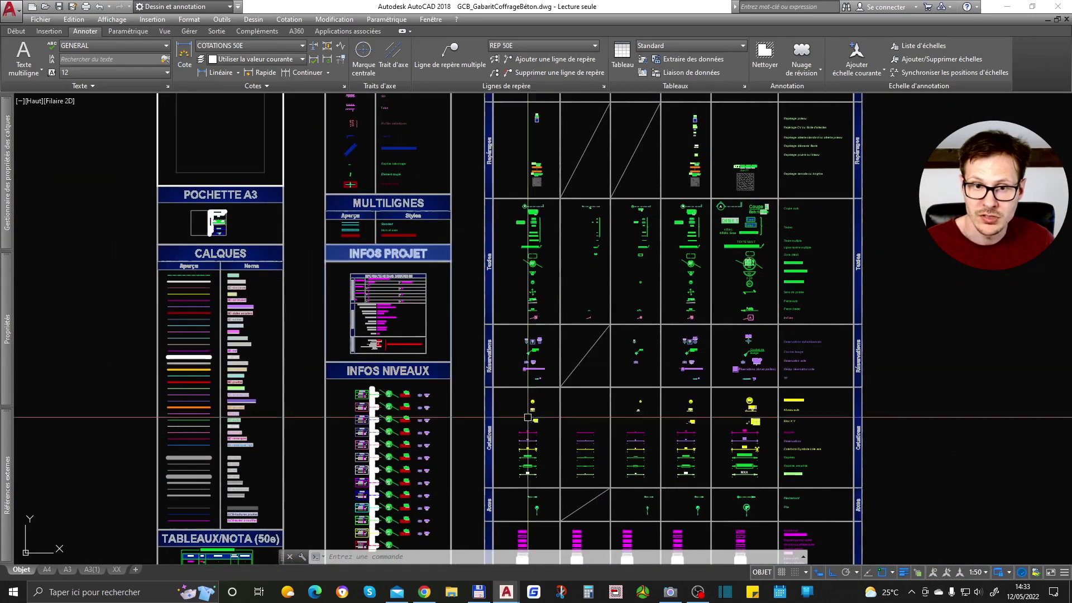
# Examine the Multilignes styles, the Textes row of the scale tools, and the drawing elements under ÉCH. 1/50
pyautogui.scroll(-1, 426, 402)
pyautogui.scroll(4, 426, 402)
pyautogui.scroll(-4, 426, 424)
pyautogui.scroll(4, 437, 264)
pyautogui.moveTo(466, 458); pyautogui.dragTo(468, 543, button='middle')
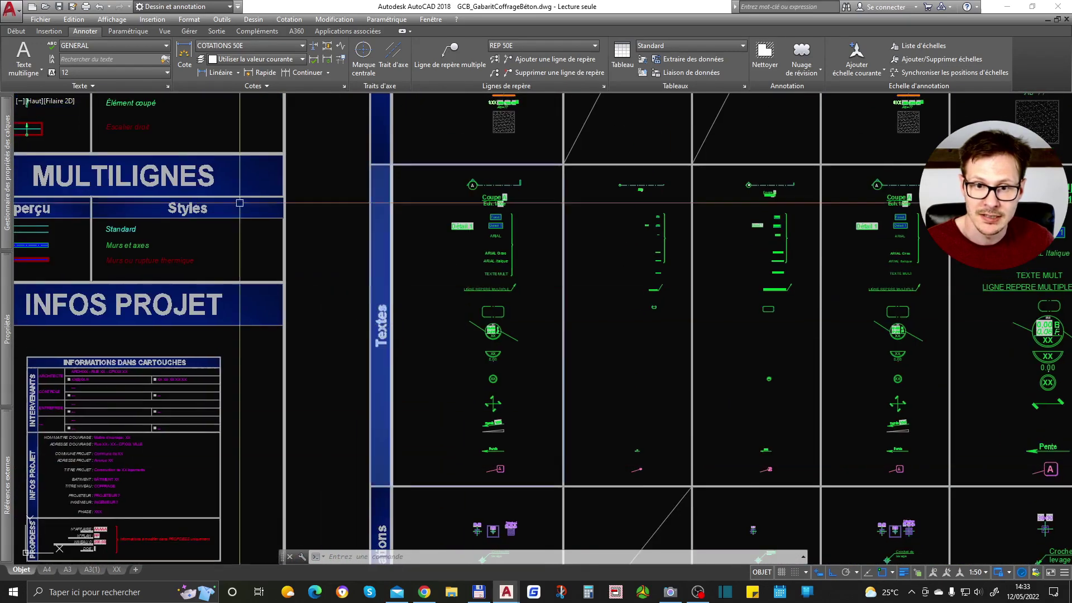
pyautogui.scroll(-2, 494, 383)
pyautogui.scroll(6, 659, 132)
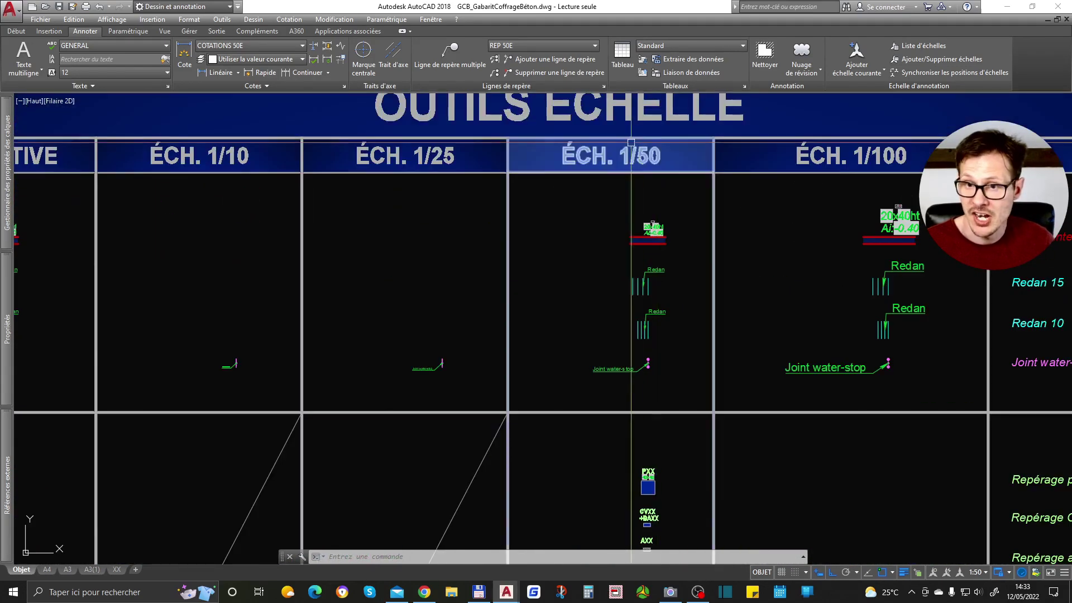
# Switch to the Modèle Gabarit drawing and examine the scale headings of its Outils échelle table
pyautogui.hotkey('ctrl', 'Tab')
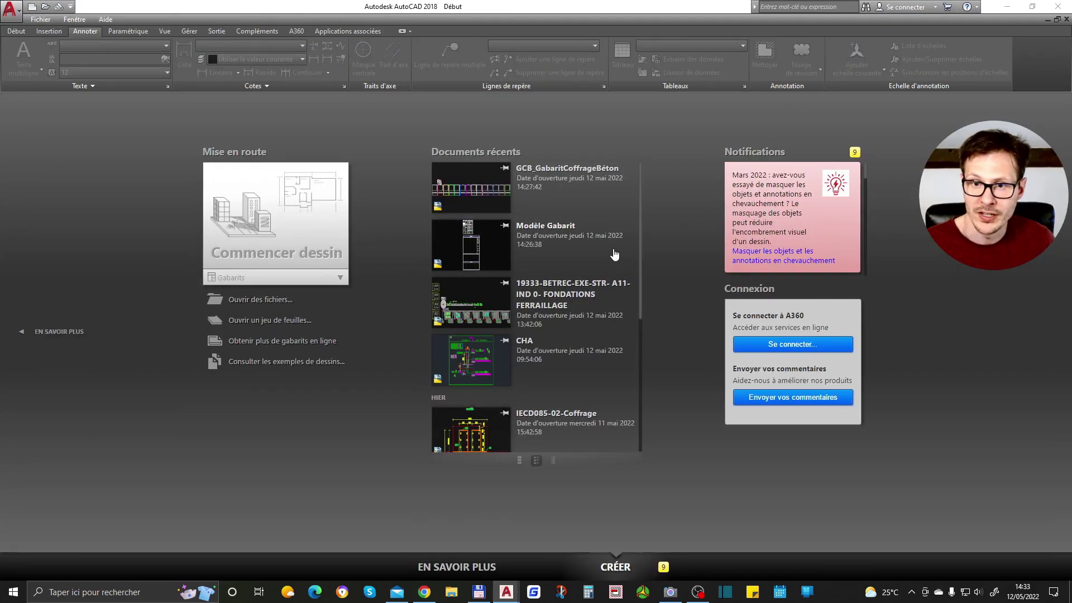
pyautogui.click(615, 247)
pyautogui.moveTo(850, 234); pyautogui.dragTo(649, 315, button='middle')
pyautogui.scroll(6, 640, 204)
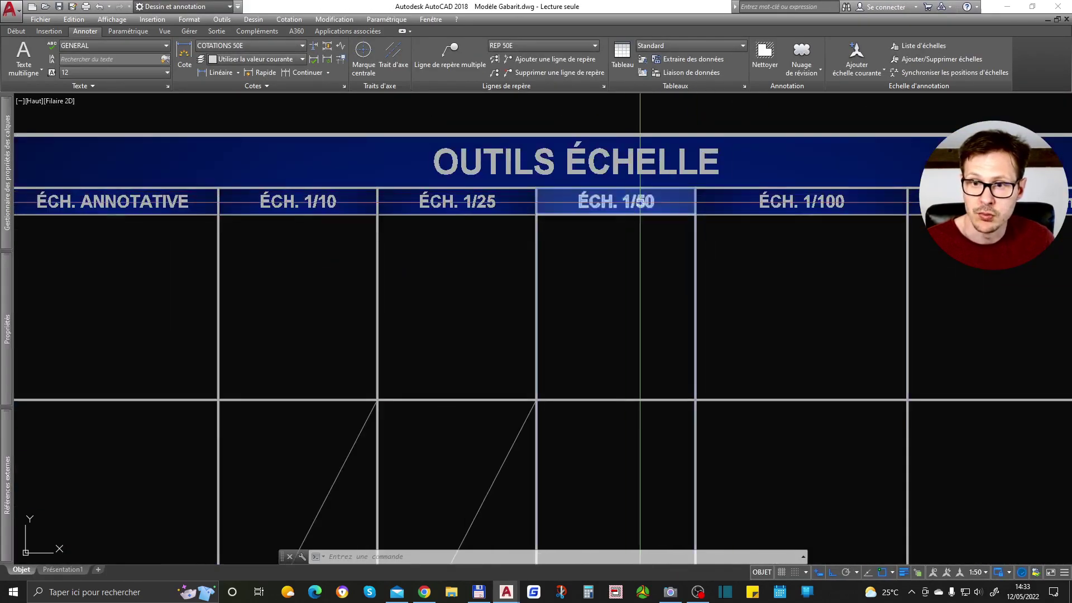
# Try to widen the ÉCH. 1/50 column block in the Outils échelle table
pyautogui.scroll(-2, 710, 184)
pyautogui.scroll(2, 726, 201)
pyautogui.scroll(-4, 662, 225)
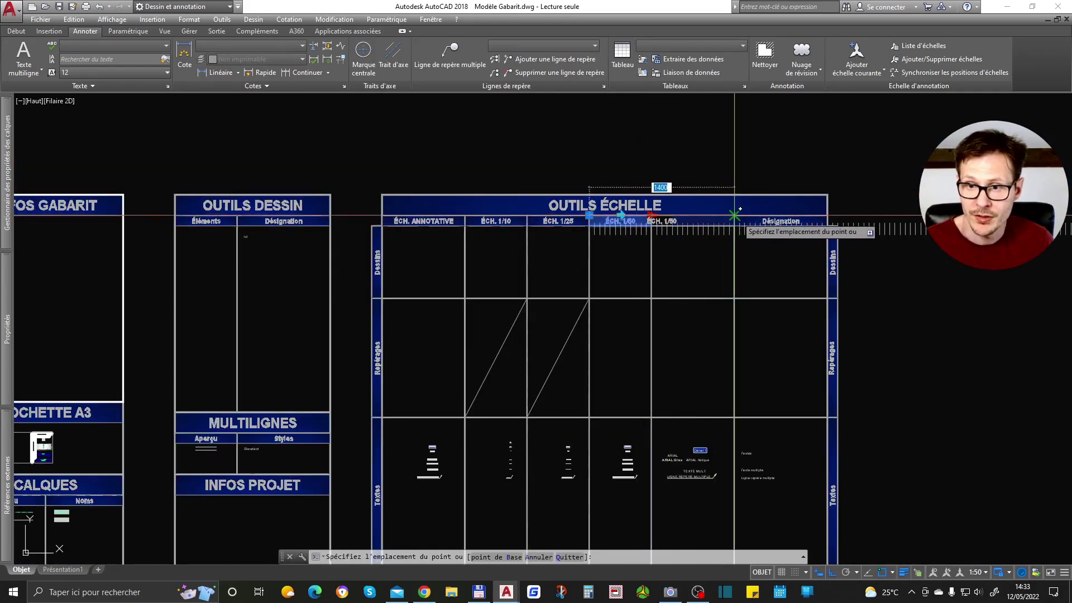
pyautogui.press('Escape')
pyautogui.press('Escape')
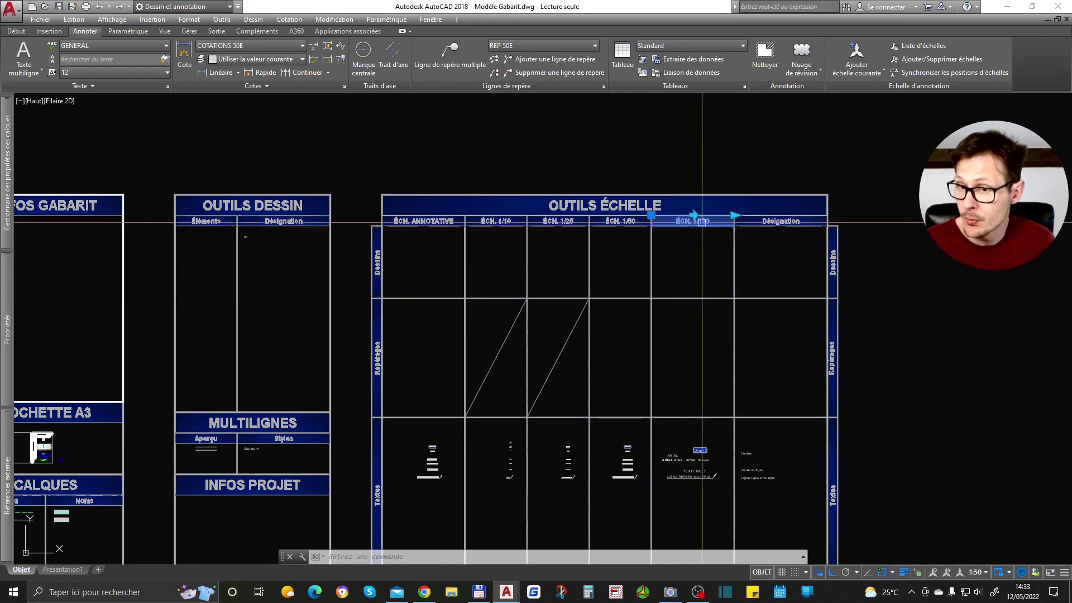
# Inspect the selected ÉCH. 1/100 column block from its upper heading down to its lower heading
pyautogui.scroll(-4, 720, 214)
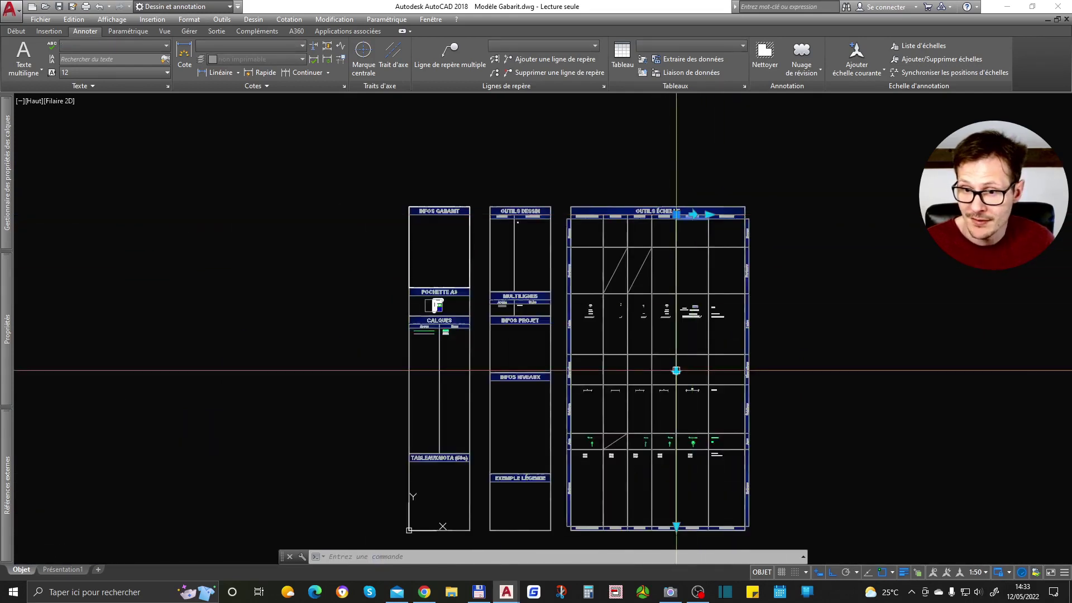
pyautogui.scroll(6, 766, 442)
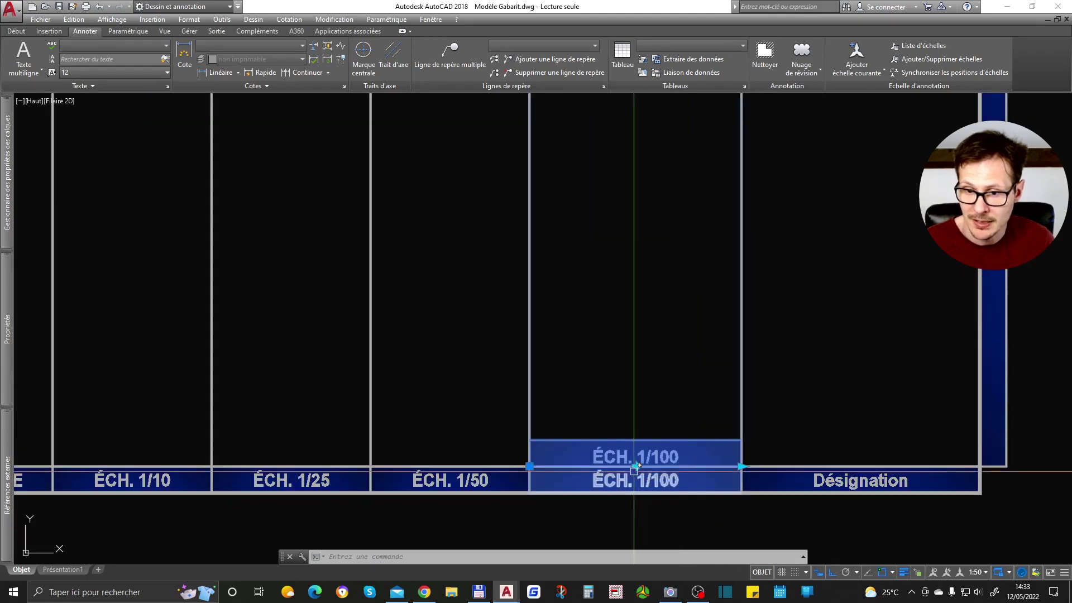
pyautogui.scroll(-6, 635, 468)
pyautogui.moveTo(612, 244); pyautogui.dragTo(605, 299, button='middle')
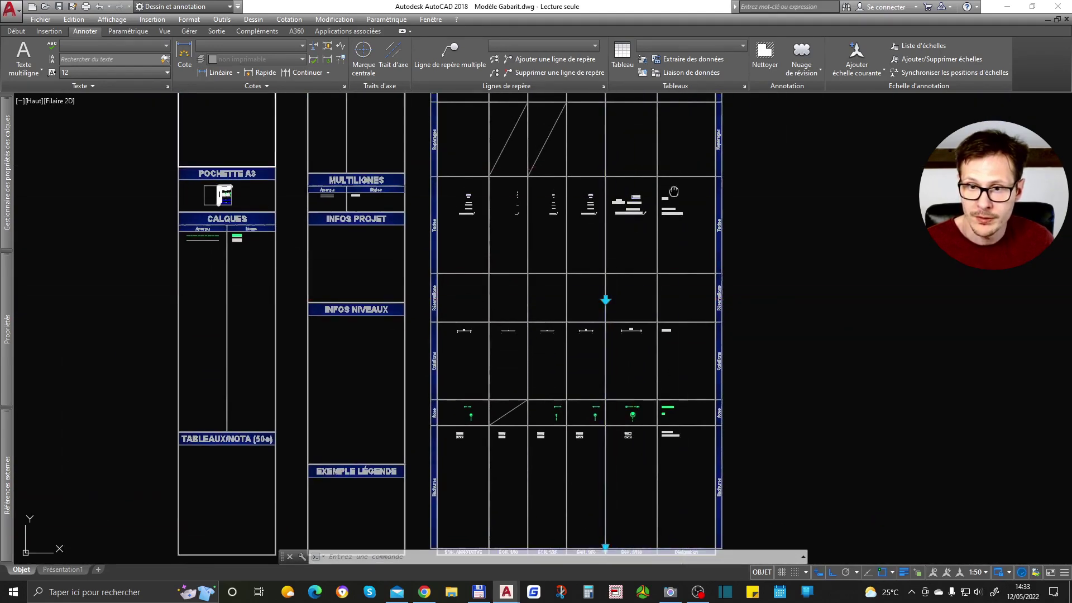
pyautogui.moveTo(674, 191); pyautogui.dragTo(618, 323, button='middle')
pyautogui.scroll(5, 614, 311)
pyautogui.scroll(-5, 632, 282)
# Try to widen the outer frame block that carries the Outils échelle title
pyautogui.click(601, 278)
pyautogui.scroll(-2, 633, 252)
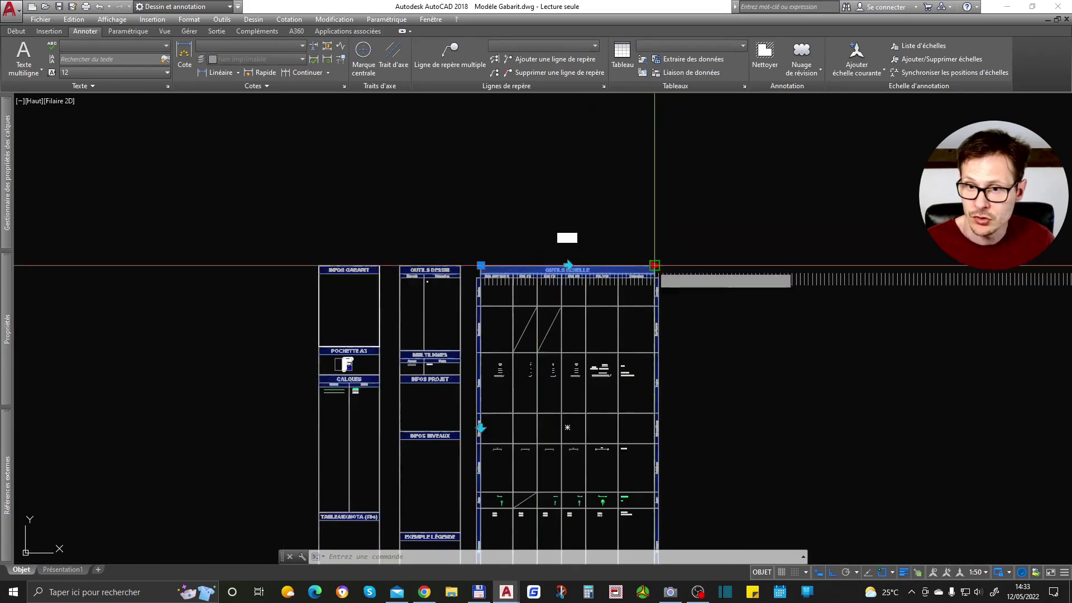
pyautogui.press('Escape')
pyautogui.press('Escape')
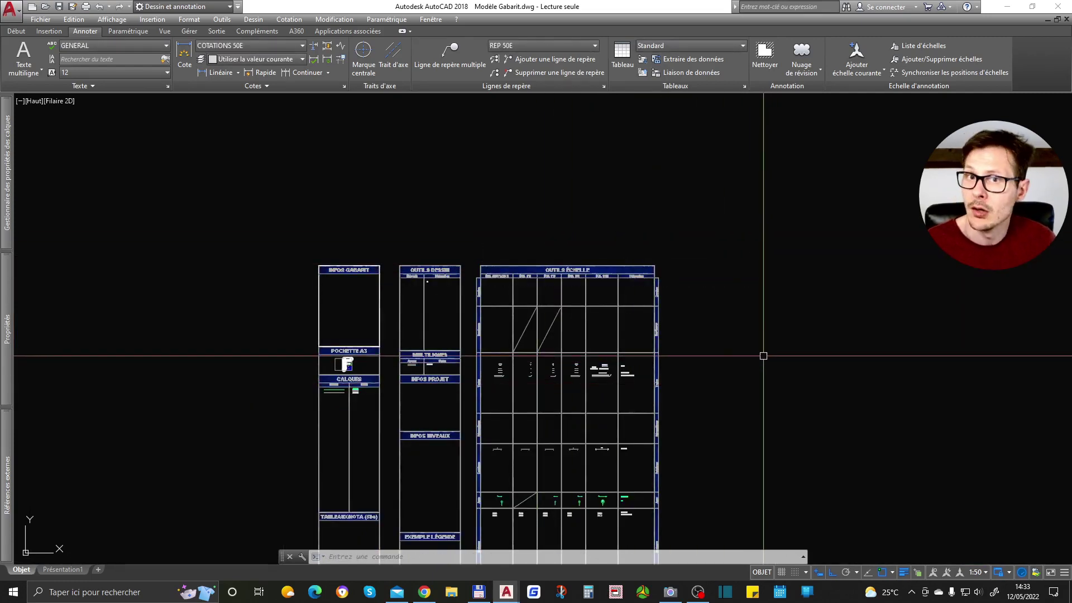
# Examine the Outils échelle column headings from ÉCH. ANNOTATIVE through ÉCH. 1/100 to Désignation
pyautogui.scroll(4, 546, 285)
pyautogui.moveTo(558, 296); pyautogui.dragTo(618, 279, button='middle')
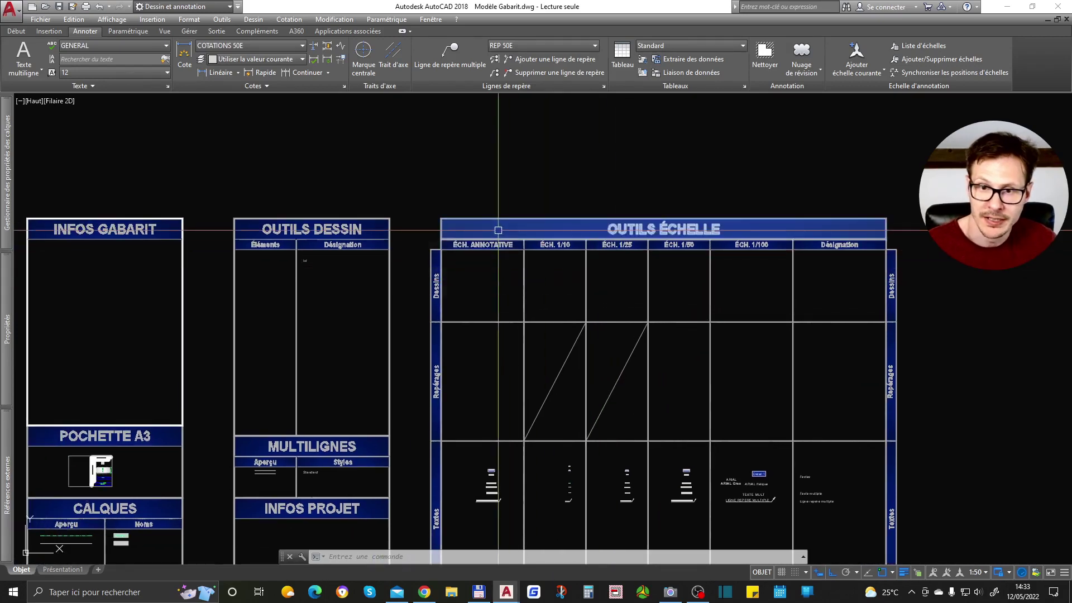
pyautogui.scroll(4, 497, 244)
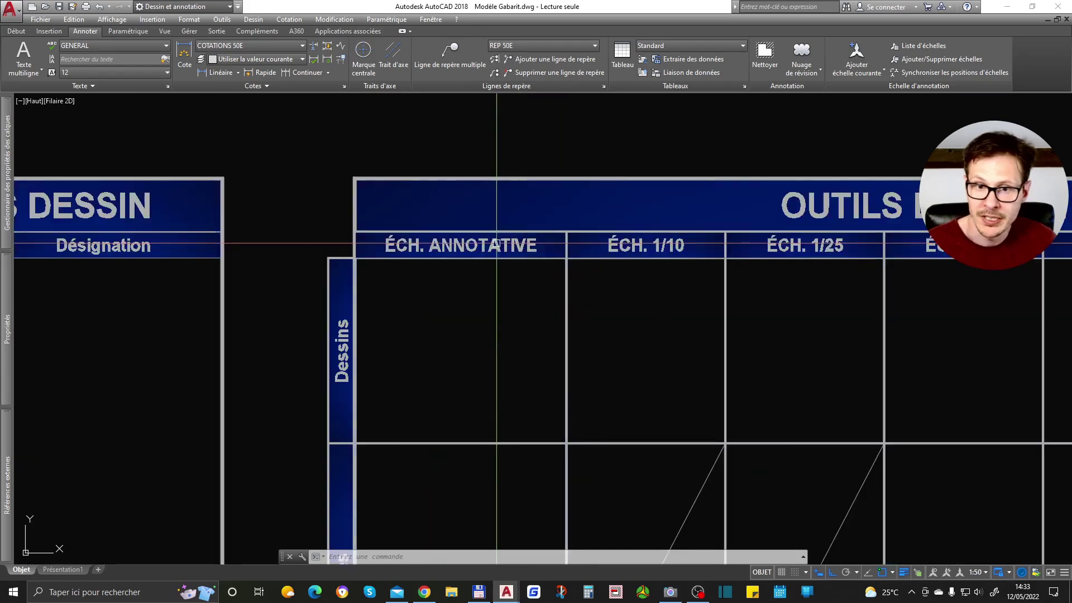
pyautogui.scroll(-2, 588, 248)
pyautogui.scroll(2, 587, 248)
pyautogui.moveTo(810, 329); pyautogui.dragTo(615, 332, button='middle')
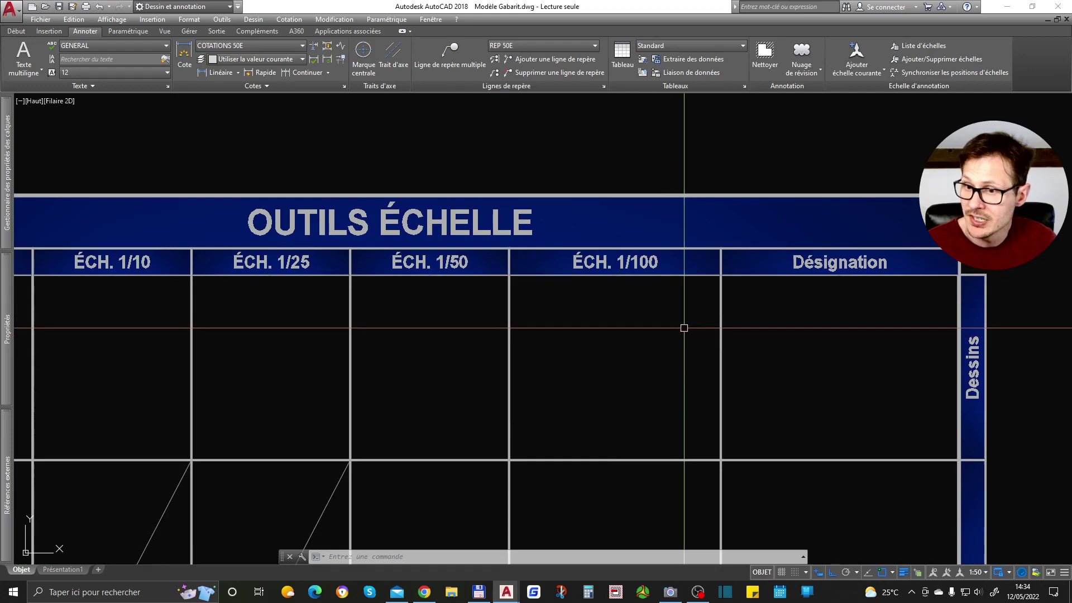
# Switch to the GCB_GabaritCoffrageBéton drawing and compare the Dessins row samples across scales with their designations, from Poutre/linteau to Joint water-stop
pyautogui.hotkey('ctrl', 'Tab')
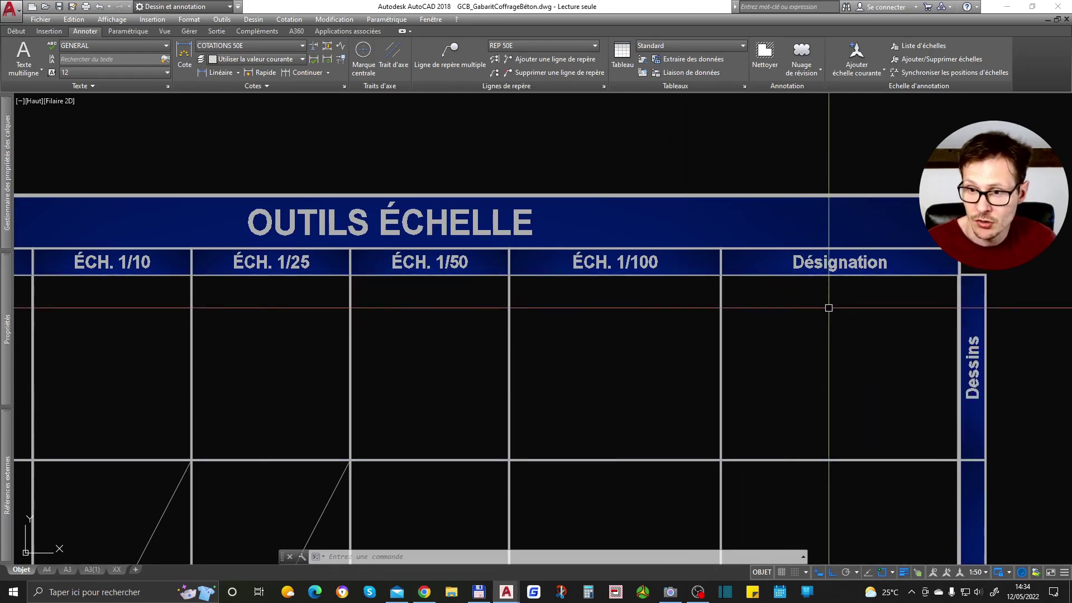
pyautogui.scroll(6, 429, 243)
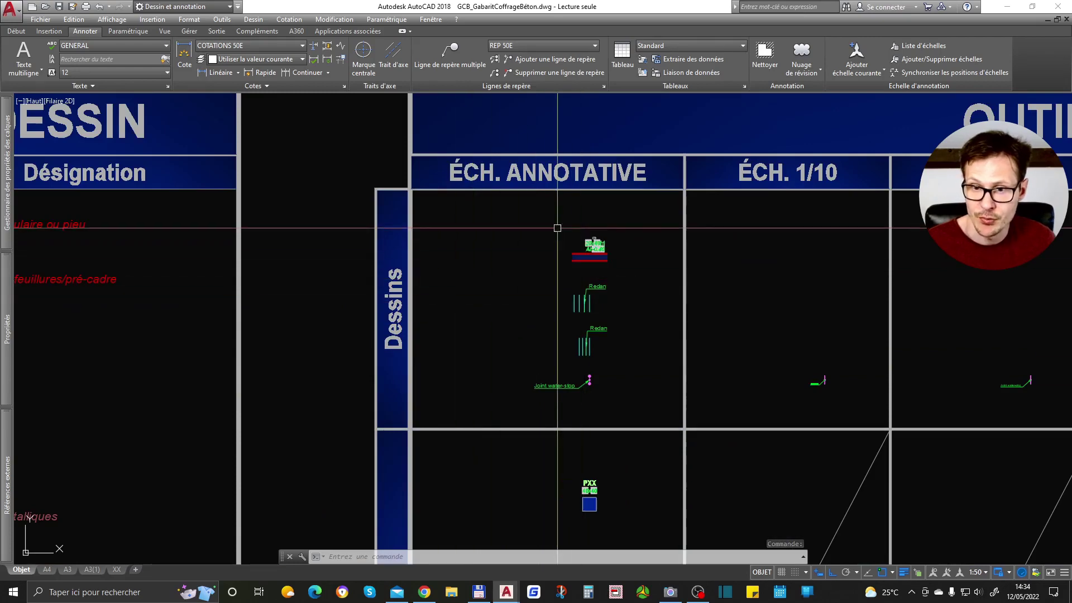
pyautogui.scroll(3, 577, 248)
pyautogui.scroll(-5, 591, 257)
pyautogui.scroll(1, 627, 307)
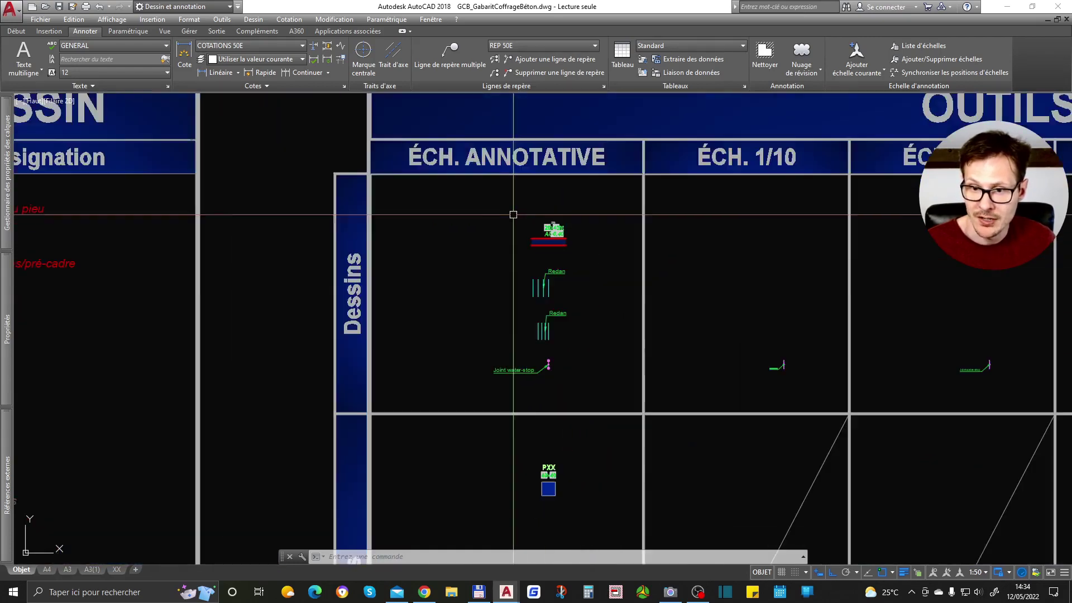
pyautogui.moveTo(541, 376); pyautogui.dragTo(363, 398, button='middle')
pyautogui.scroll(-3, 639, 373)
pyautogui.moveTo(843, 318); pyautogui.dragTo(510, 323, button='middle')
pyautogui.scroll(3, 681, 335)
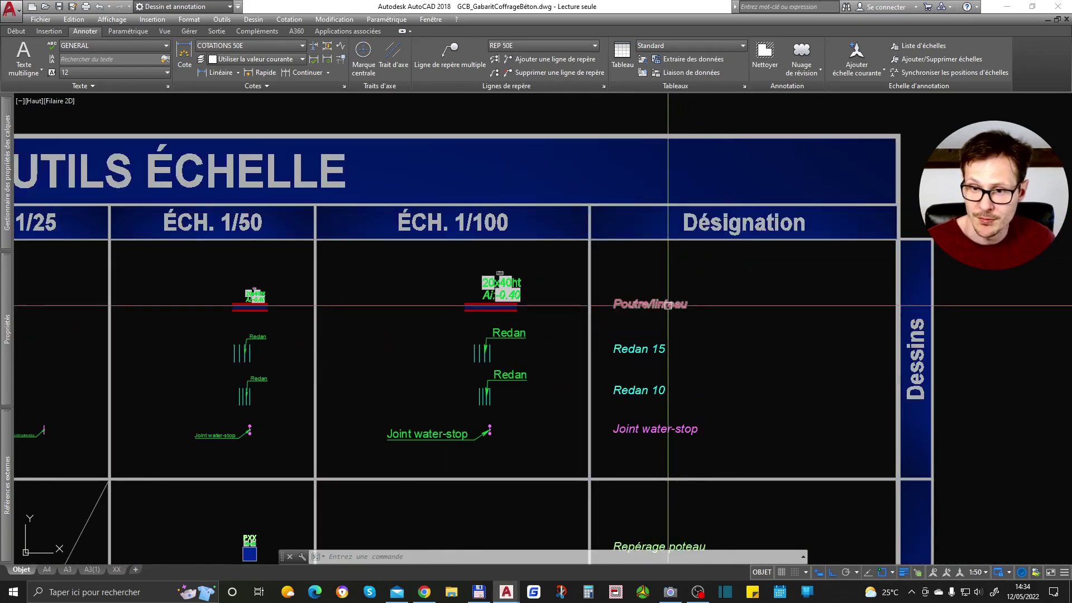
pyautogui.moveTo(689, 392); pyautogui.dragTo(754, 334, button='middle')
pyautogui.moveTo(691, 373); pyautogui.dragTo(777, 329, button='middle')
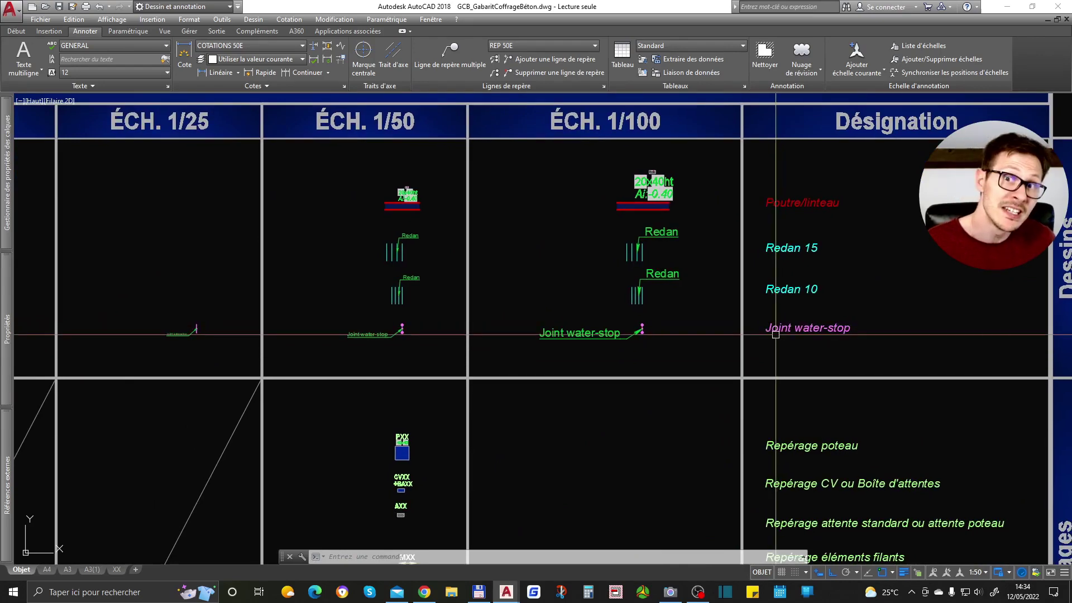
# Examine the Textes row of Outils échelle, comparing the annotative section, text and leader samples with the 1/10 and 1/25 ones
pyautogui.scroll(-2, 800, 312)
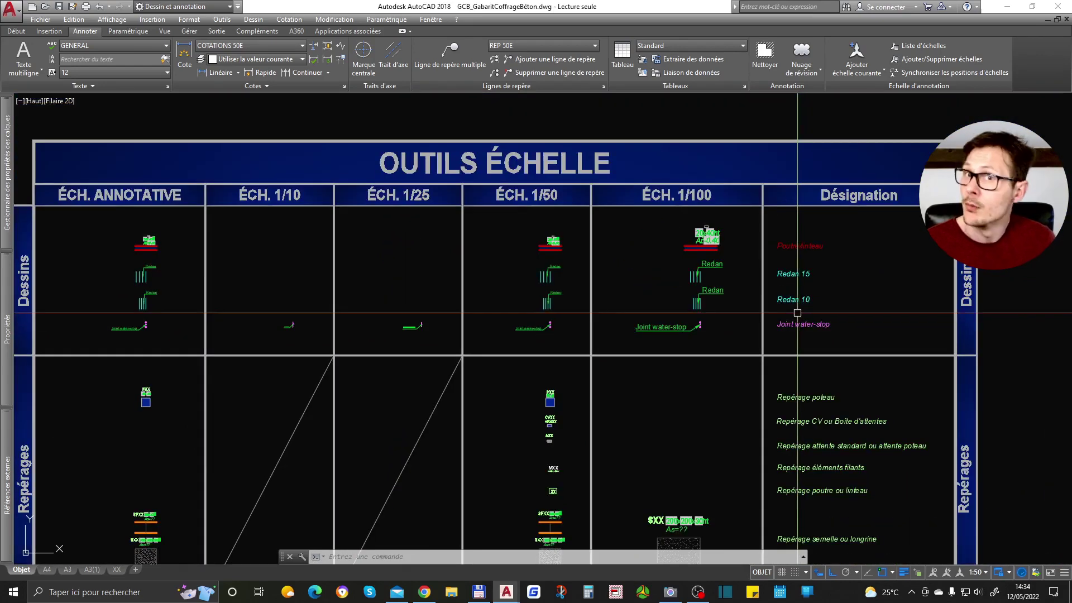
pyautogui.scroll(-5, 797, 313)
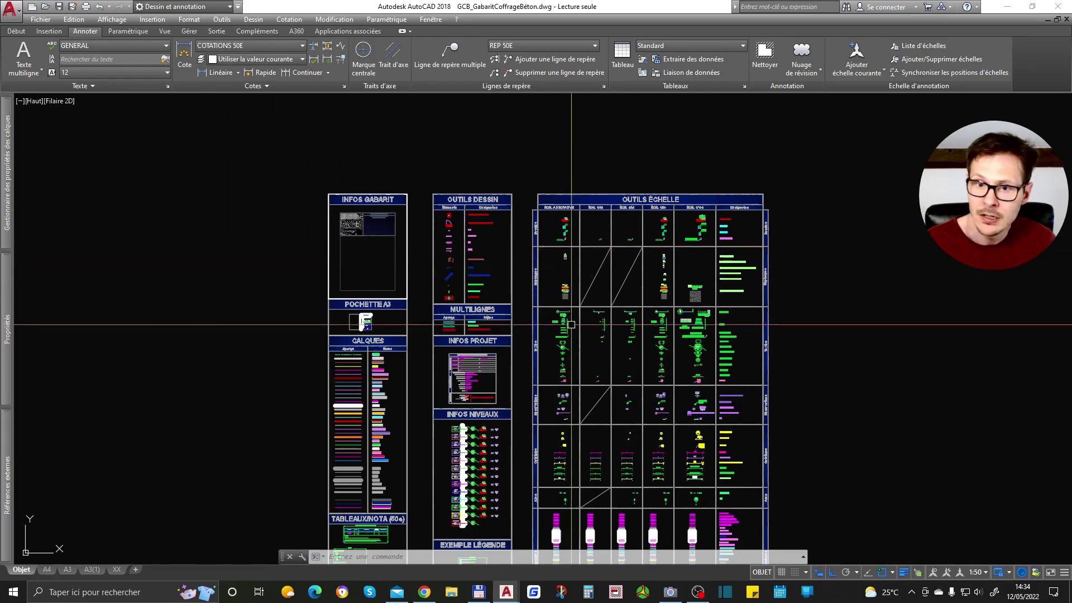
pyautogui.moveTo(569, 335)
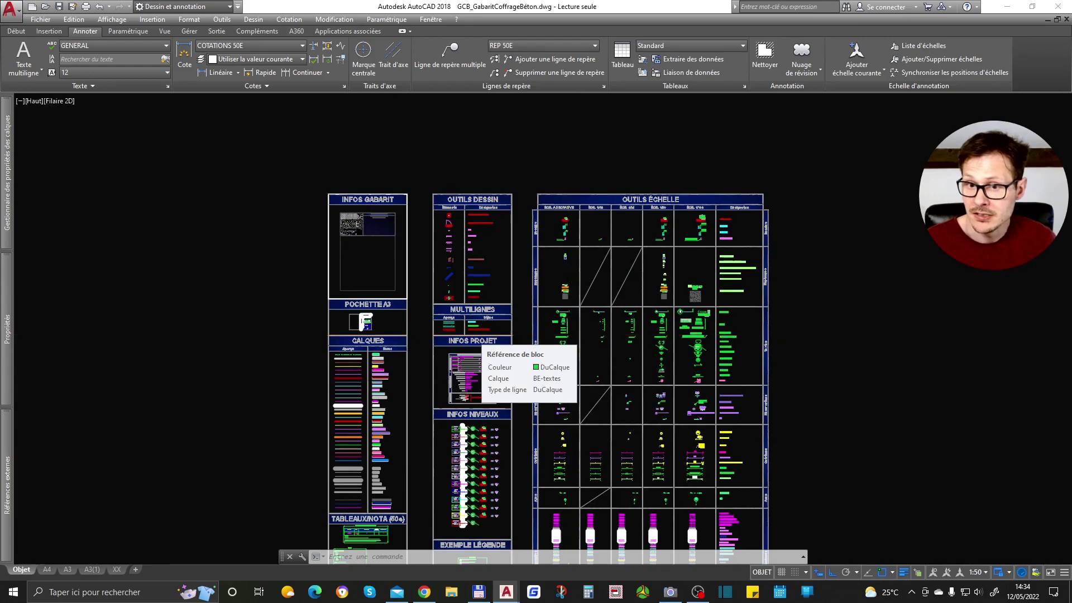
pyautogui.scroll(8, 569, 336)
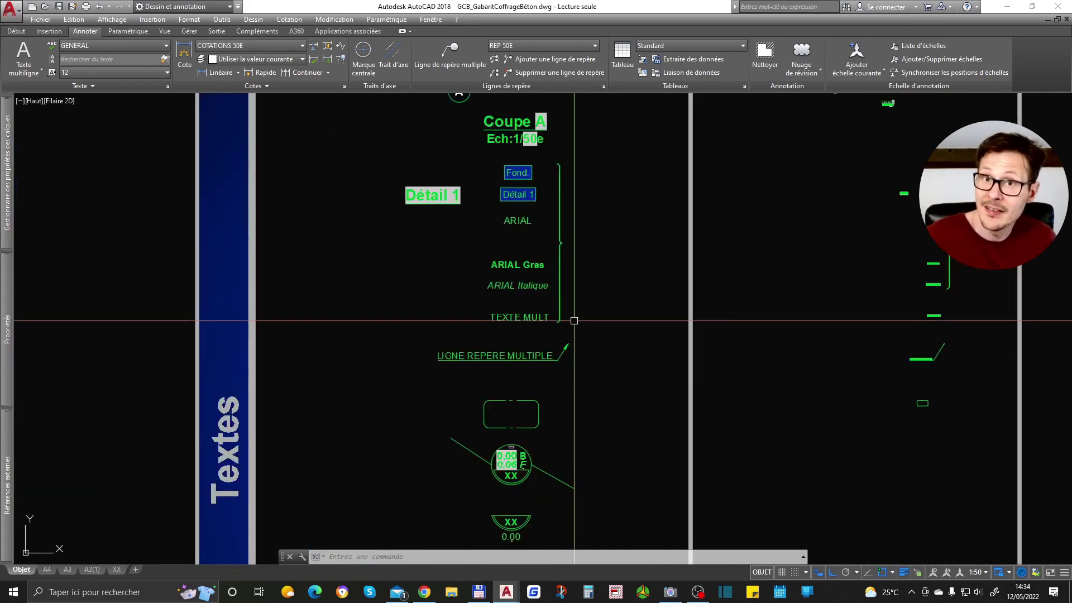
pyautogui.scroll(-4, 556, 356)
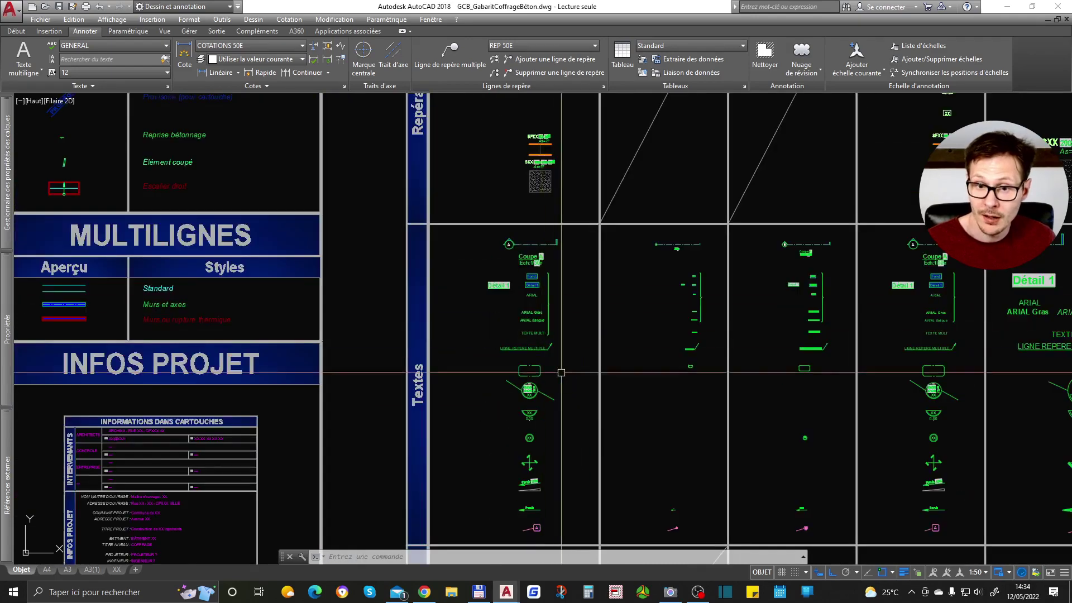
pyautogui.scroll(2, 556, 356)
pyautogui.moveTo(723, 368); pyautogui.dragTo(569, 363, button='middle')
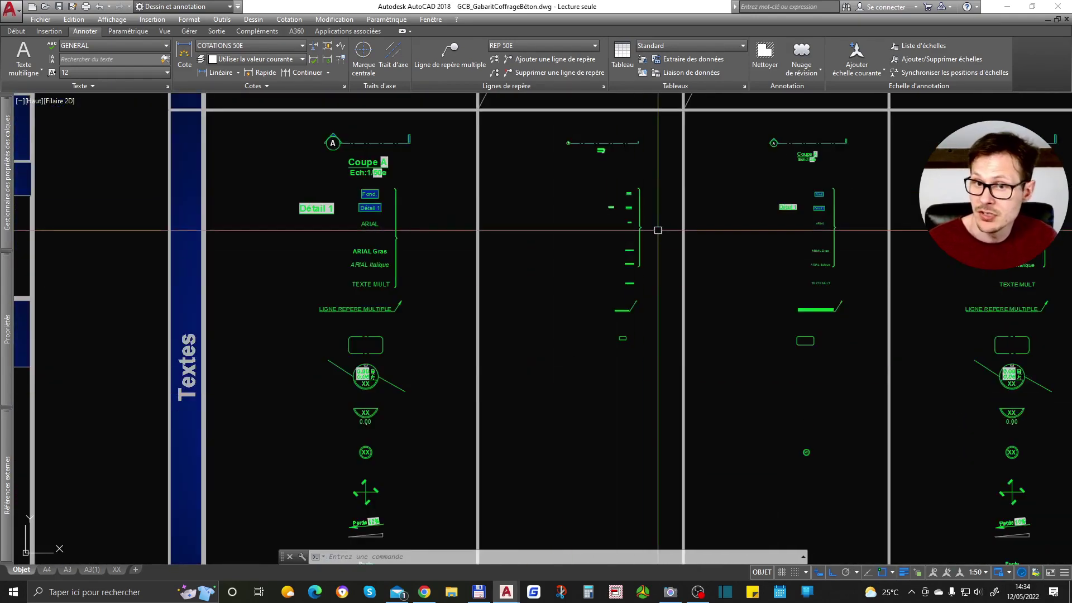
pyautogui.scroll(-6, 445, 383)
pyautogui.scroll(3, 445, 383)
pyautogui.moveTo(445, 383)
pyautogui.mouseDown(button='middle')
pyautogui.moveTo(469, 289)
pyautogui.moveTo(469, 218)
pyautogui.mouseUp(button='middle')
pyautogui.moveTo(419, 559); pyautogui.dragTo(418, 380, button='middle')
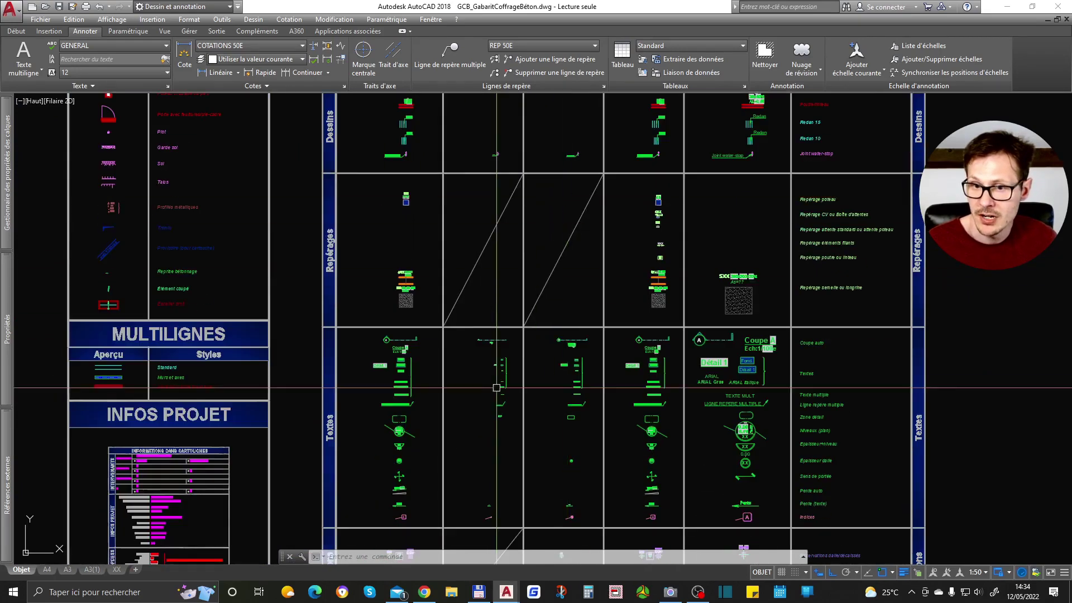
# Review the Repérages and Textes samples in the annotative column against the fixed-scale columns of Outils échelle
pyautogui.scroll(4, 417, 371)
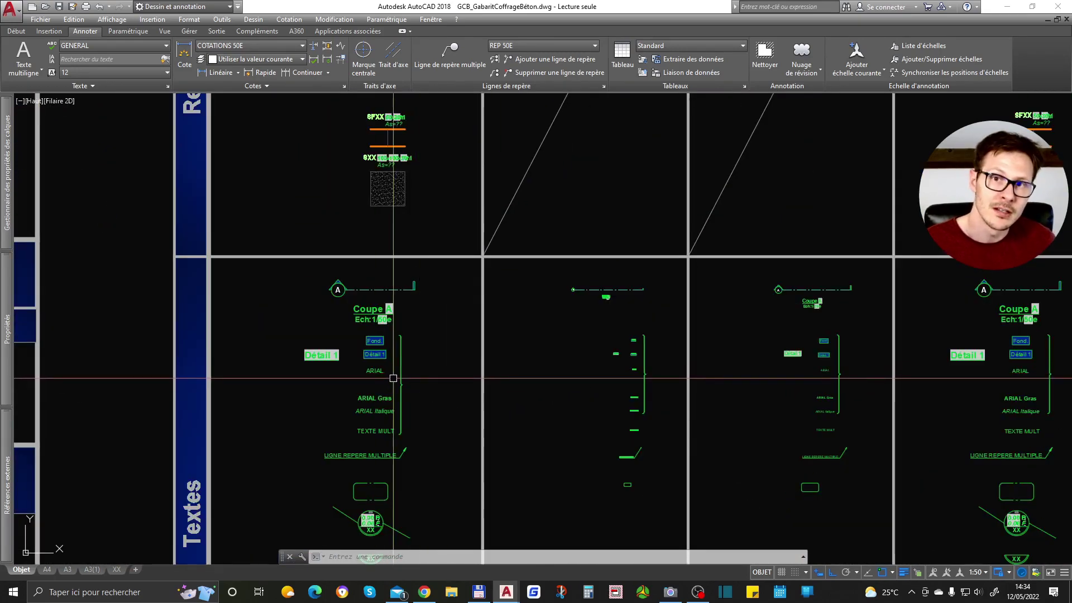
pyautogui.scroll(-6, 396, 372)
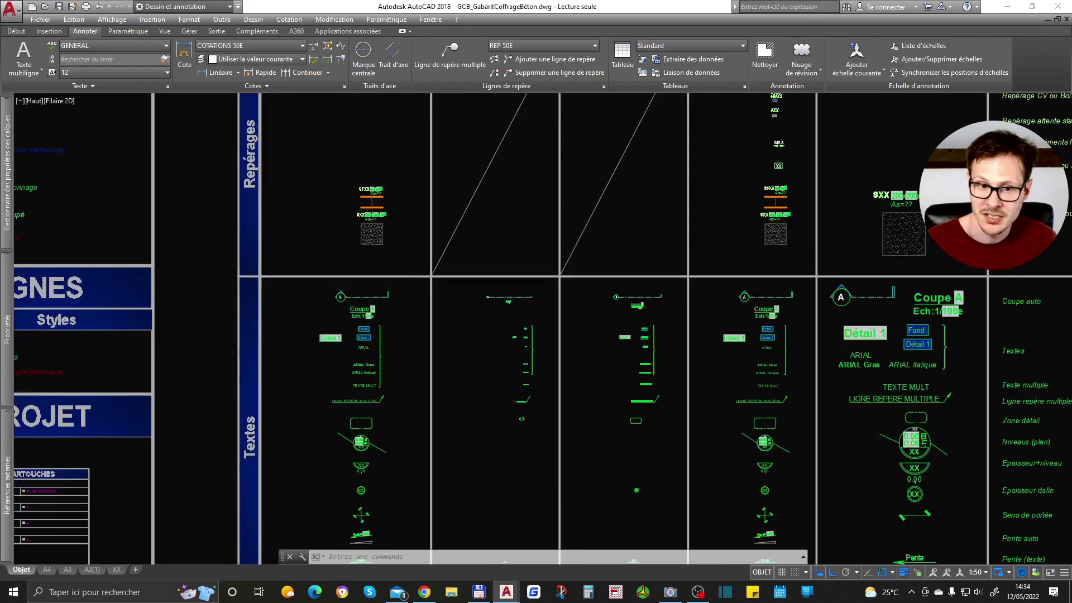
pyautogui.scroll(6, 549, 312)
pyautogui.scroll(-5, 549, 312)
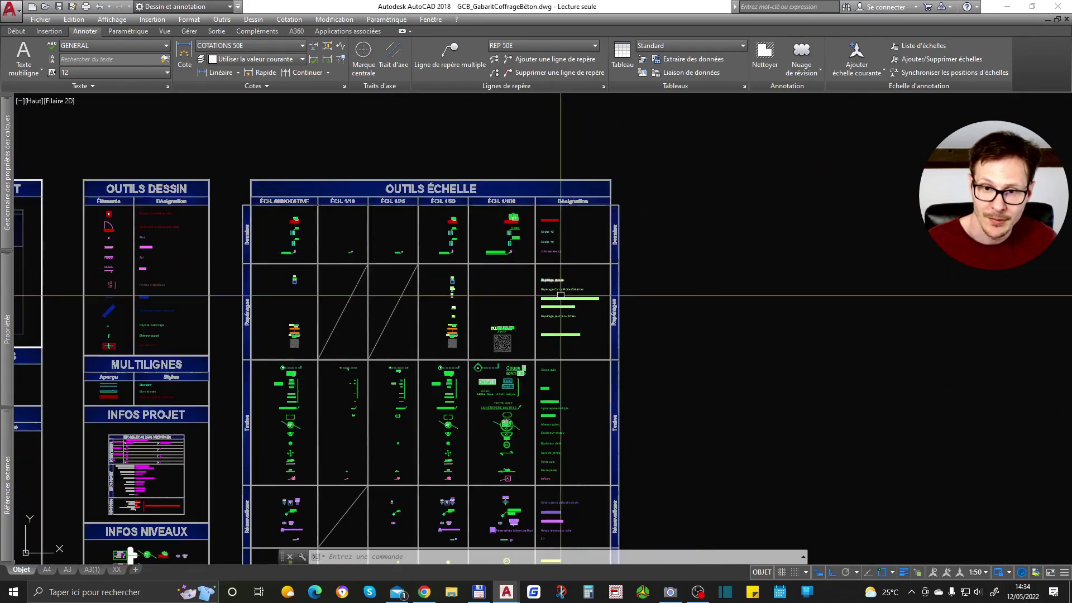
pyautogui.scroll(4, 502, 346)
pyautogui.scroll(-3, 473, 354)
pyautogui.scroll(4, 347, 399)
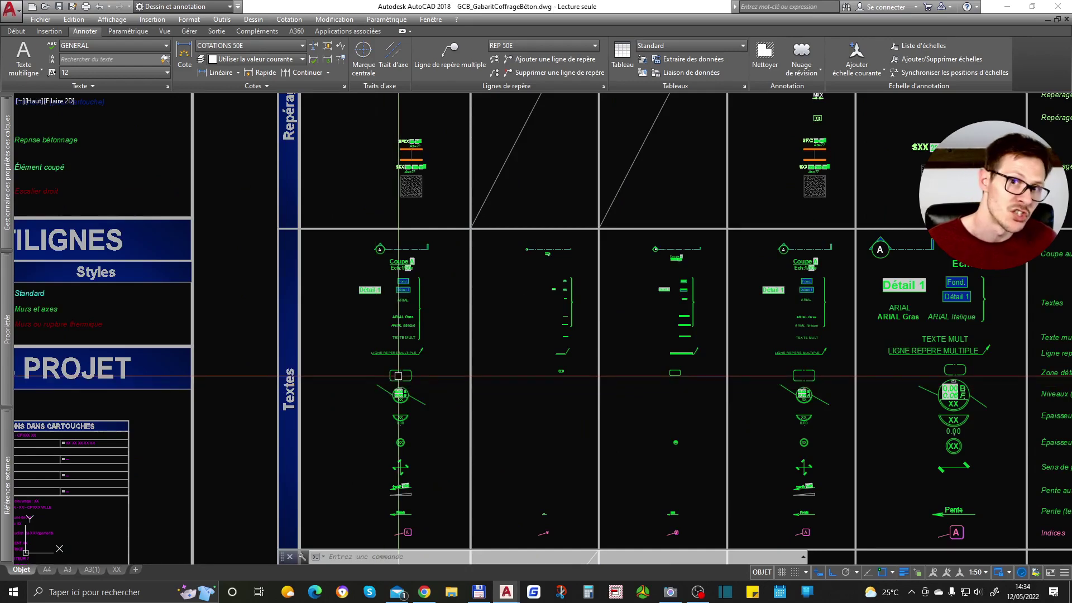
# Examine the Fondations and PH Sous-sol level frames, including their Vue en plan, Infos plan, Coupes and Détails sections
pyautogui.scroll(-5, 520, 340)
pyautogui.moveTo(482, 403); pyautogui.dragTo(494, 226, button='middle')
pyautogui.scroll(-2, 556, 334)
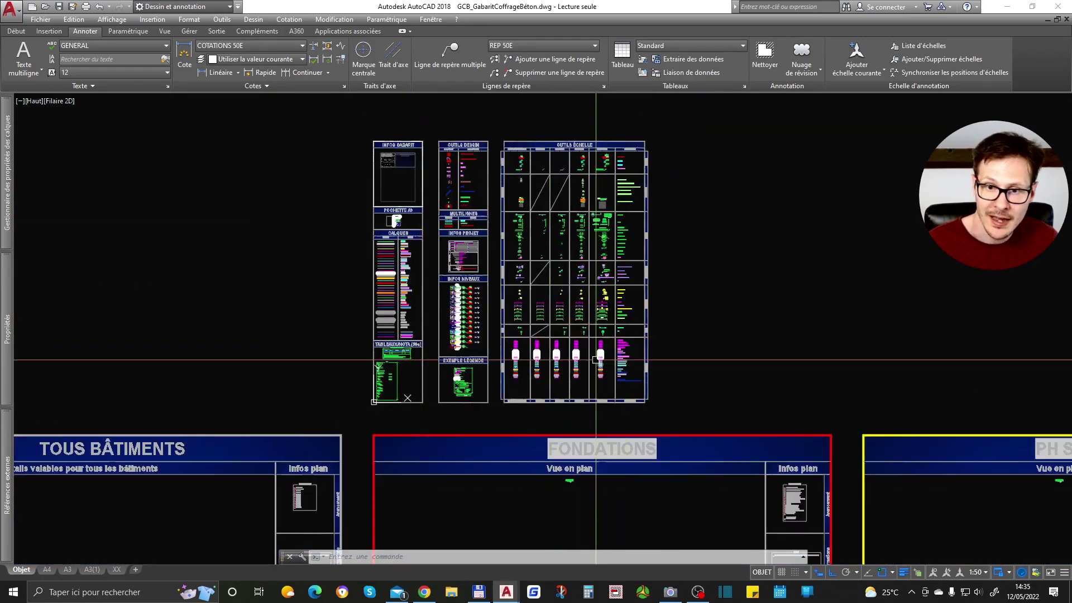
pyautogui.moveTo(662, 476); pyautogui.dragTo(613, 189, button='middle')
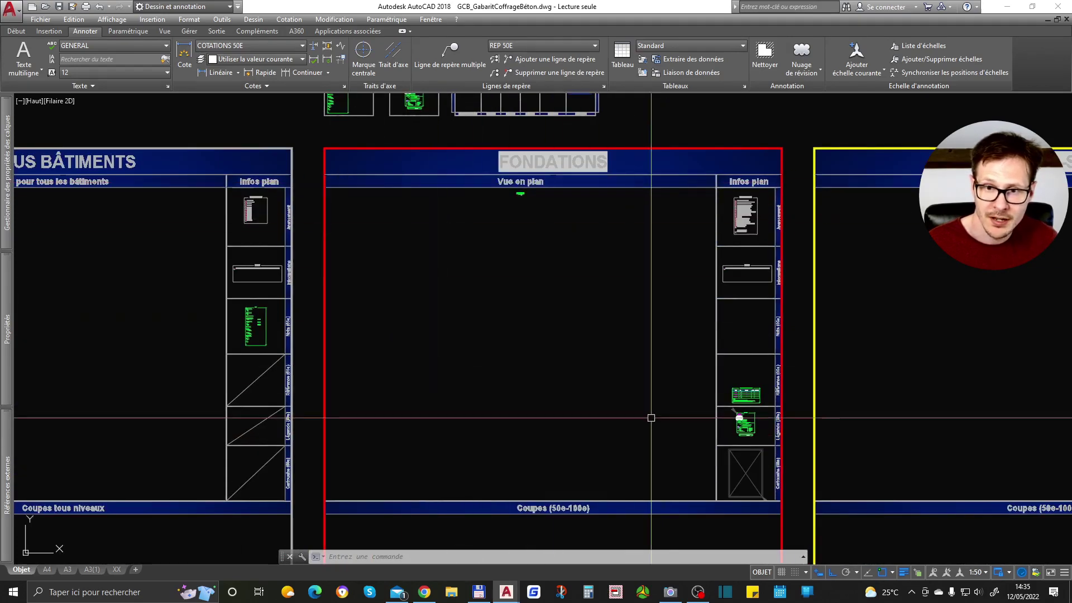
pyautogui.scroll(-2, 394, 261)
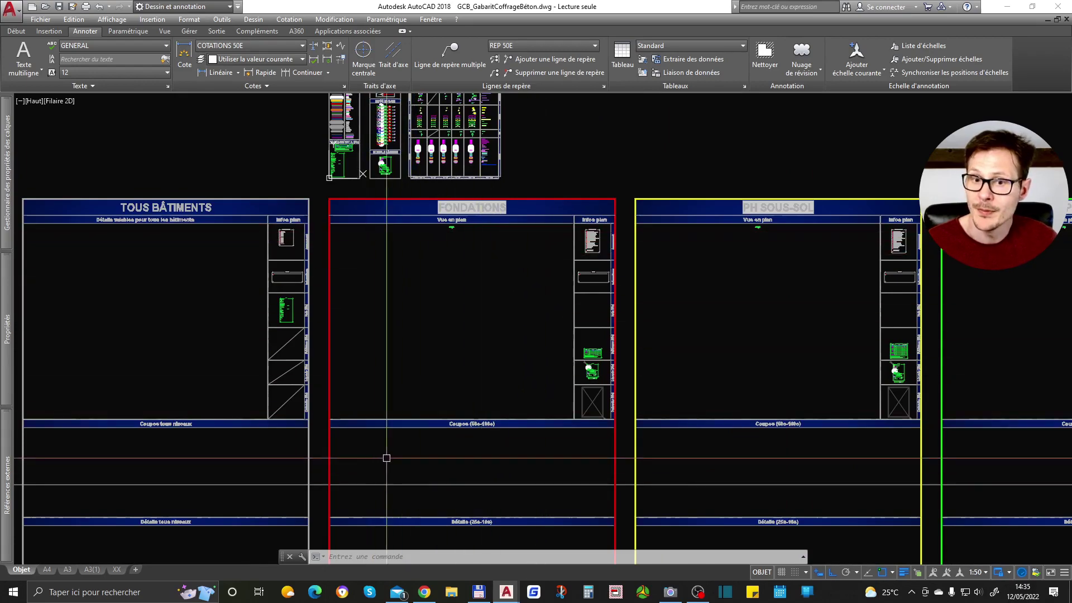
pyautogui.moveTo(494, 485); pyautogui.dragTo(513, 406, button='middle')
pyautogui.scroll(-4, 317, 377)
pyautogui.scroll(4, 342, 372)
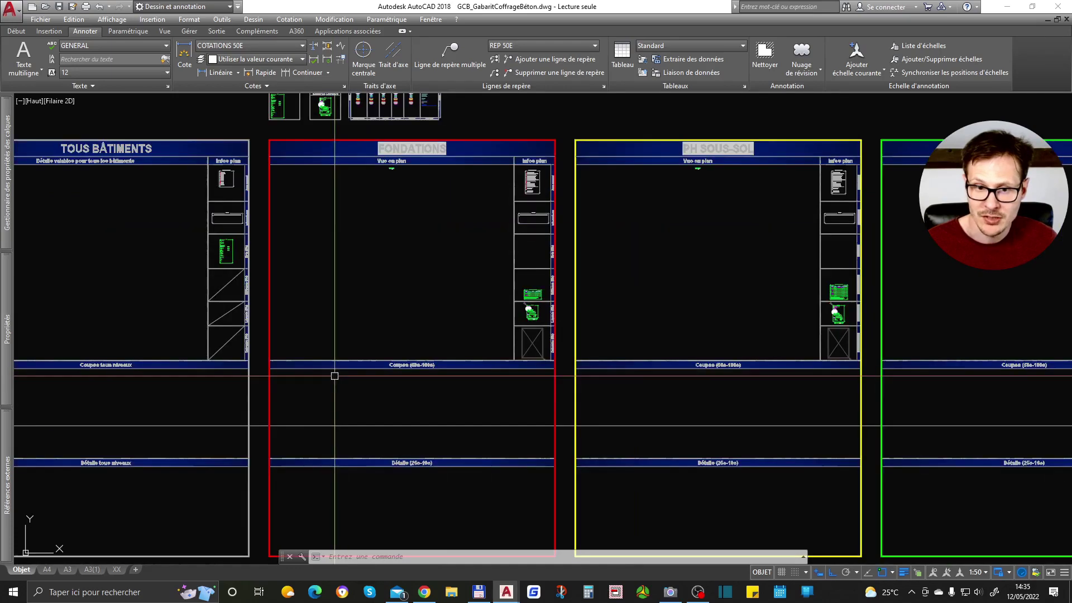
# Select the horizontal construction line crossing the Coupes sections and check how it runs across all level frames
pyautogui.scroll(3, 304, 419)
pyautogui.click(299, 429)
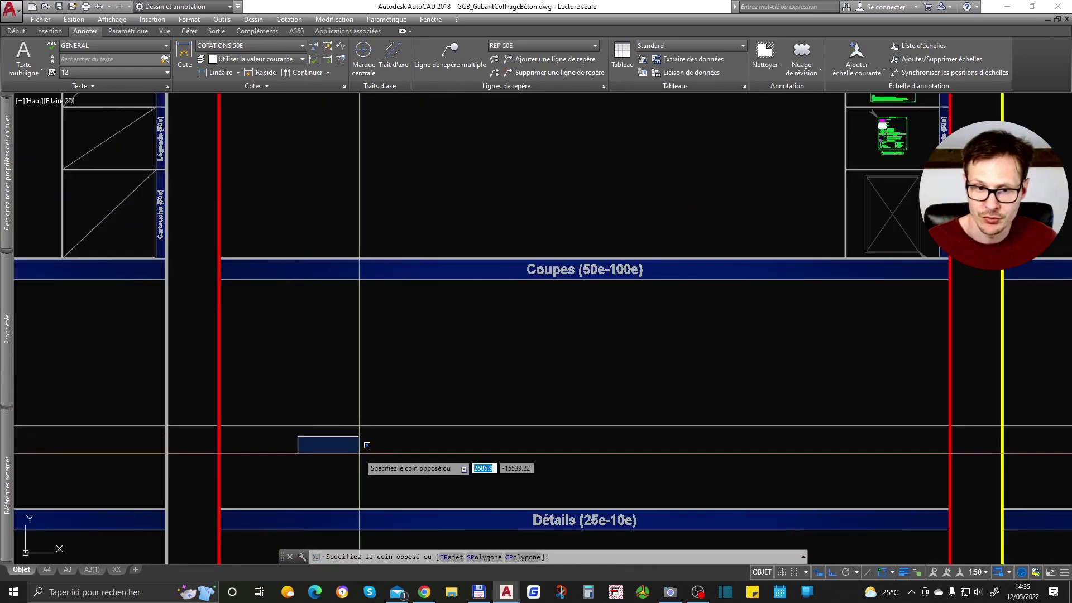
pyautogui.scroll(-4, 263, 443)
pyautogui.scroll(2, 506, 408)
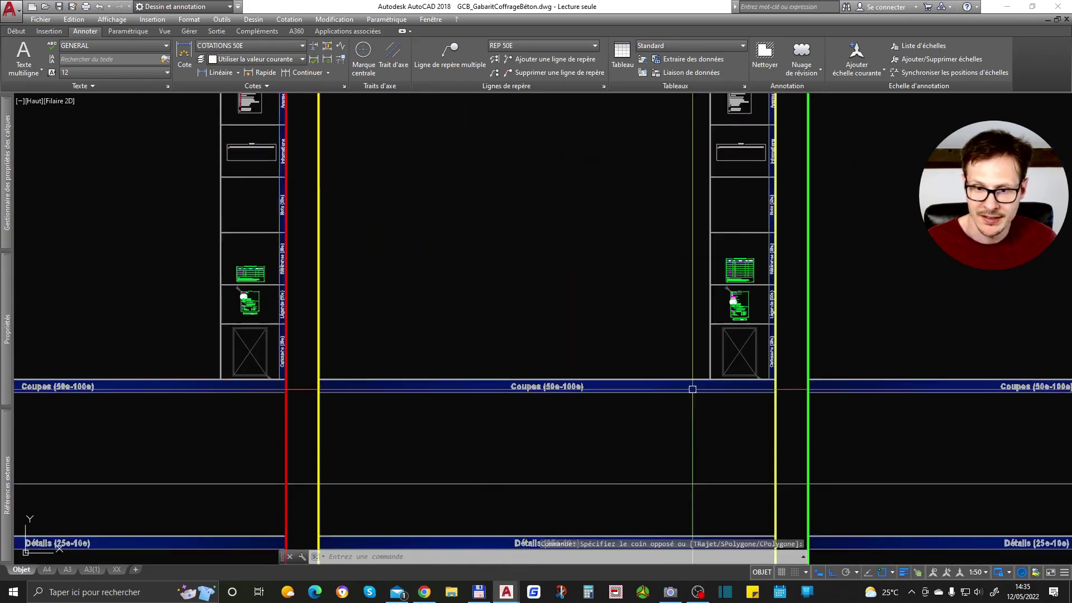
pyautogui.scroll(-2, 675, 393)
pyautogui.click(377, 453)
pyautogui.scroll(-2, 378, 454)
pyautogui.scroll(-2, 501, 433)
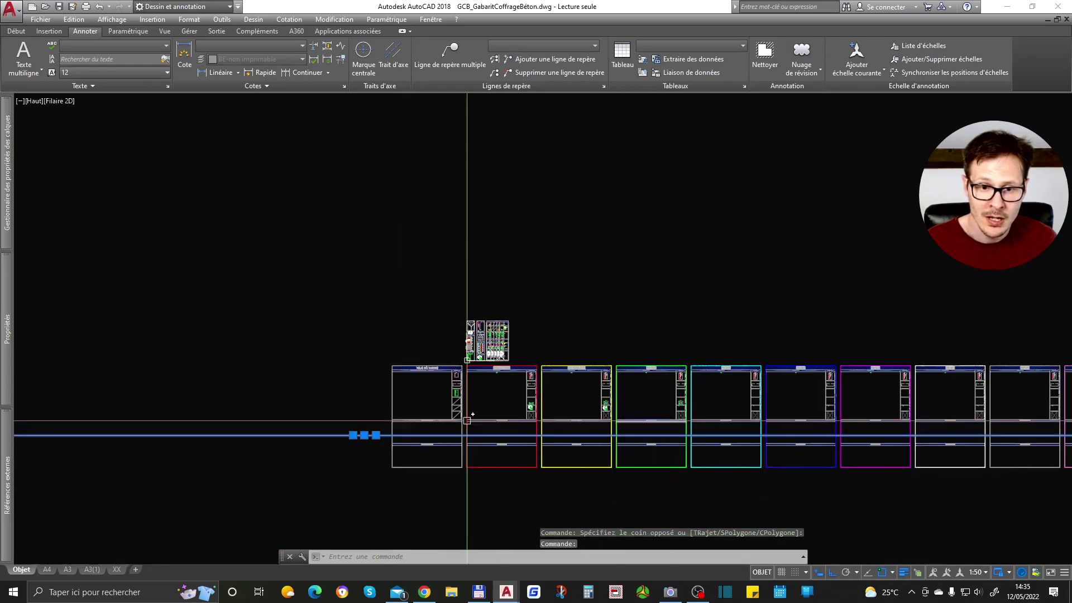
# Examine the Coupes tous niveaux and Détails tous niveaux sections of the Tous bâtiments frame next to the level frames
pyautogui.scroll(3, 363, 457)
pyautogui.press('Escape')
pyautogui.scroll(1, 406, 434)
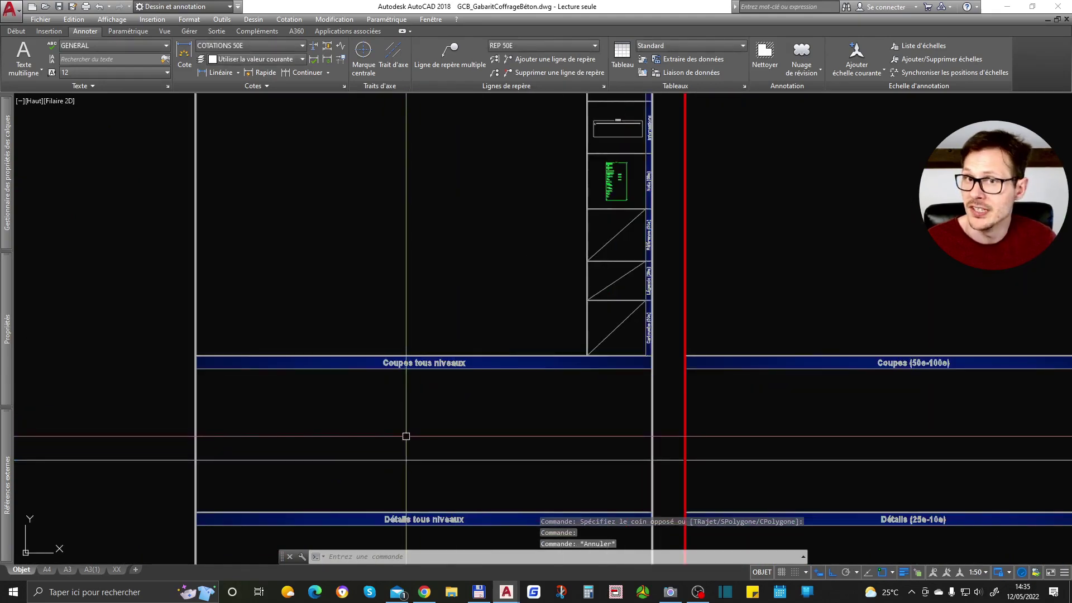
pyautogui.scroll(-1, 278, 402)
pyautogui.scroll(-4, 348, 431)
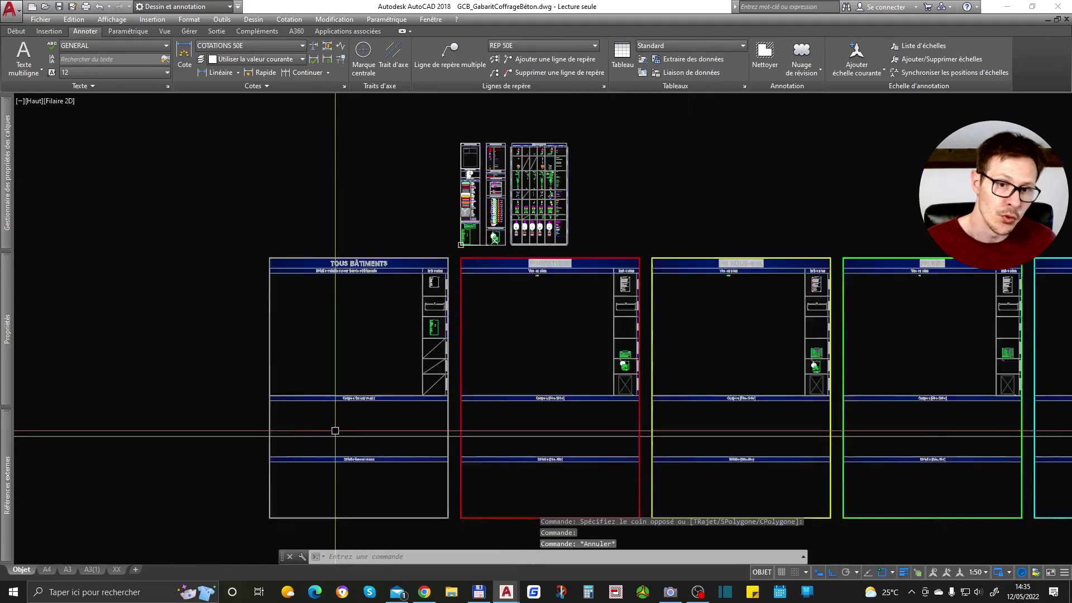
pyautogui.scroll(2, 406, 443)
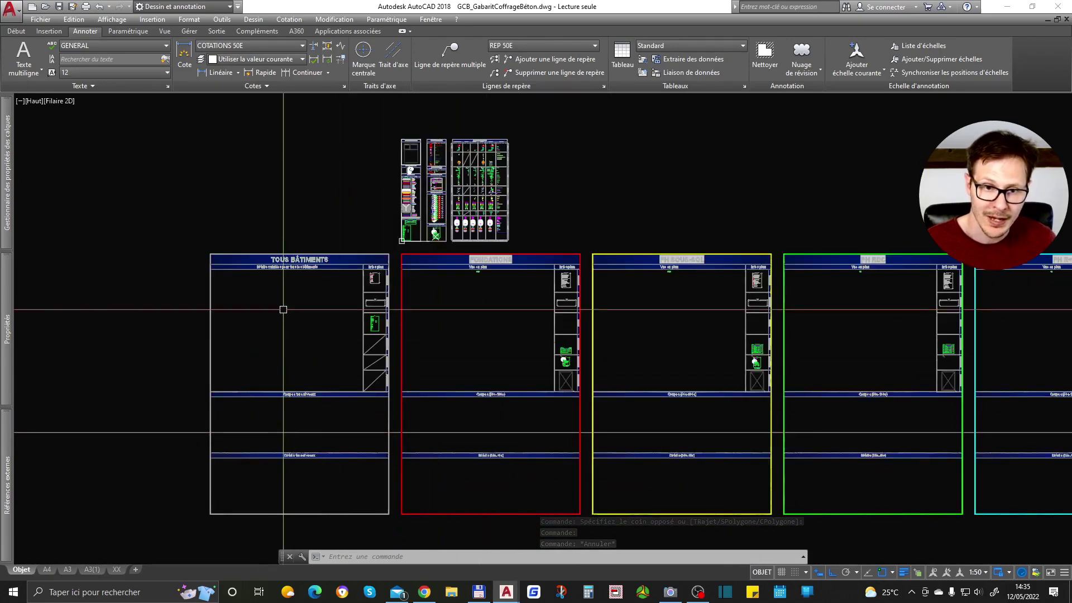
pyautogui.scroll(5, 274, 399)
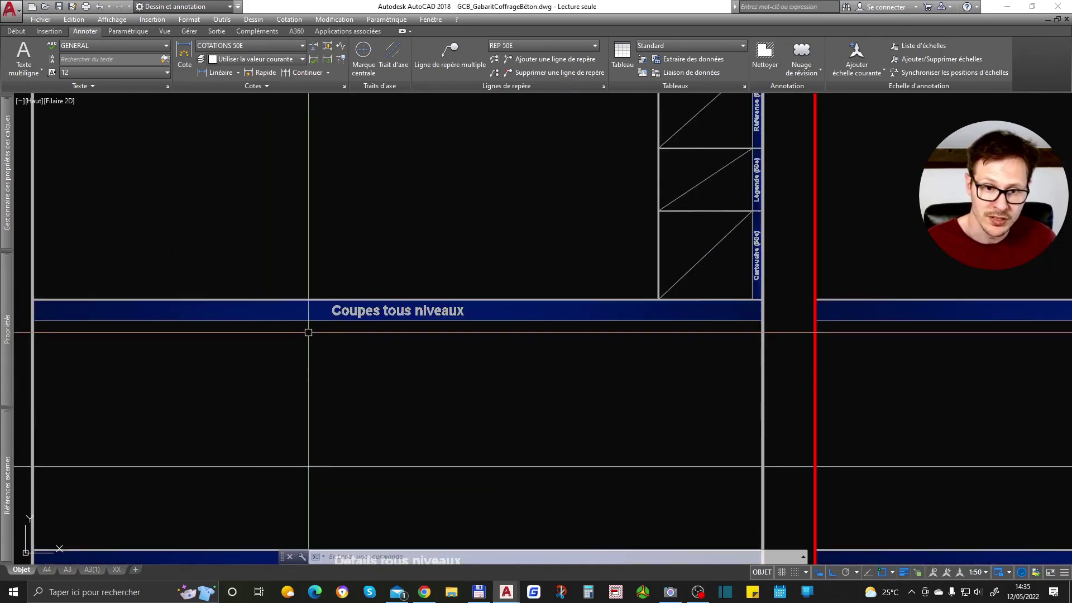
pyautogui.click(306, 336)
pyautogui.scroll(-4, 312, 341)
pyautogui.scroll(4, 342, 454)
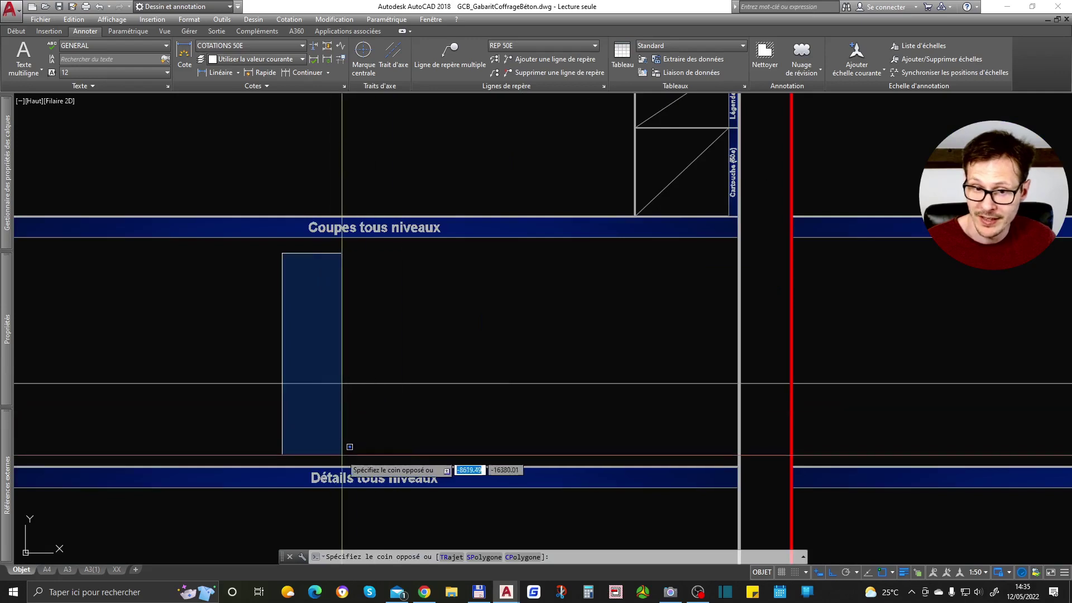
pyautogui.click(371, 430)
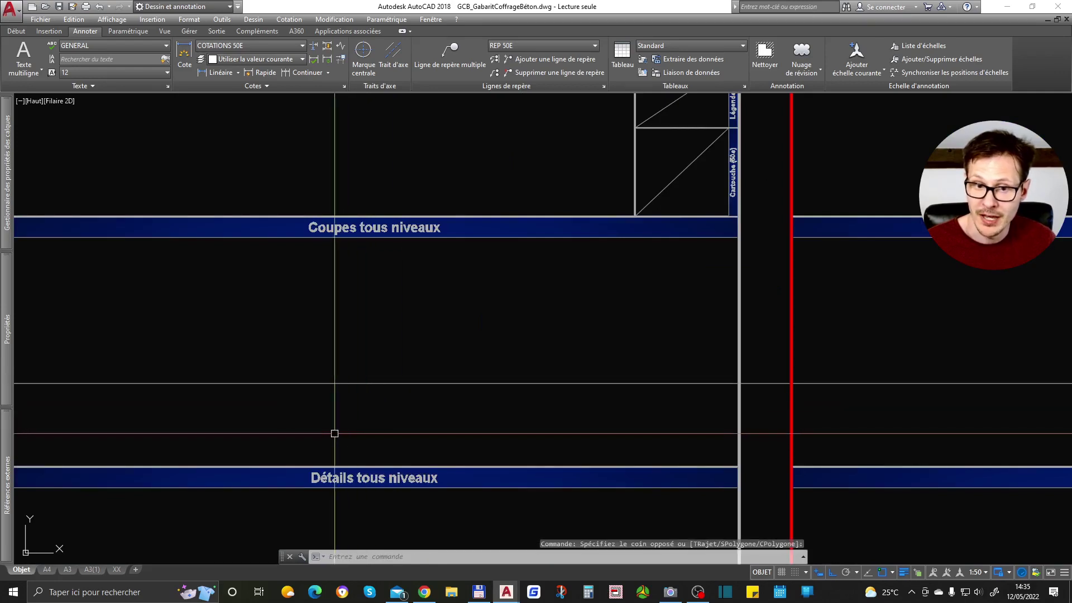
pyautogui.click(318, 402)
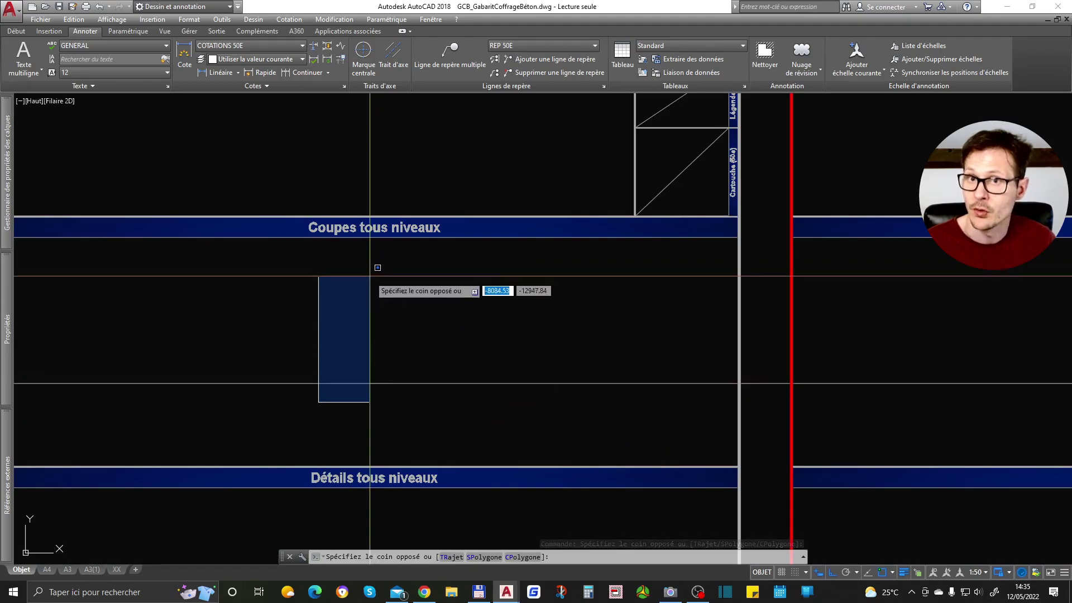
pyautogui.press('Escape')
# Regenerate the model display around the wall thickness, Niveau auto and Bloc X Y symbols of the Outils échelle table
pyautogui.scroll(-6, 378, 267)
pyautogui.scroll(7, 488, 263)
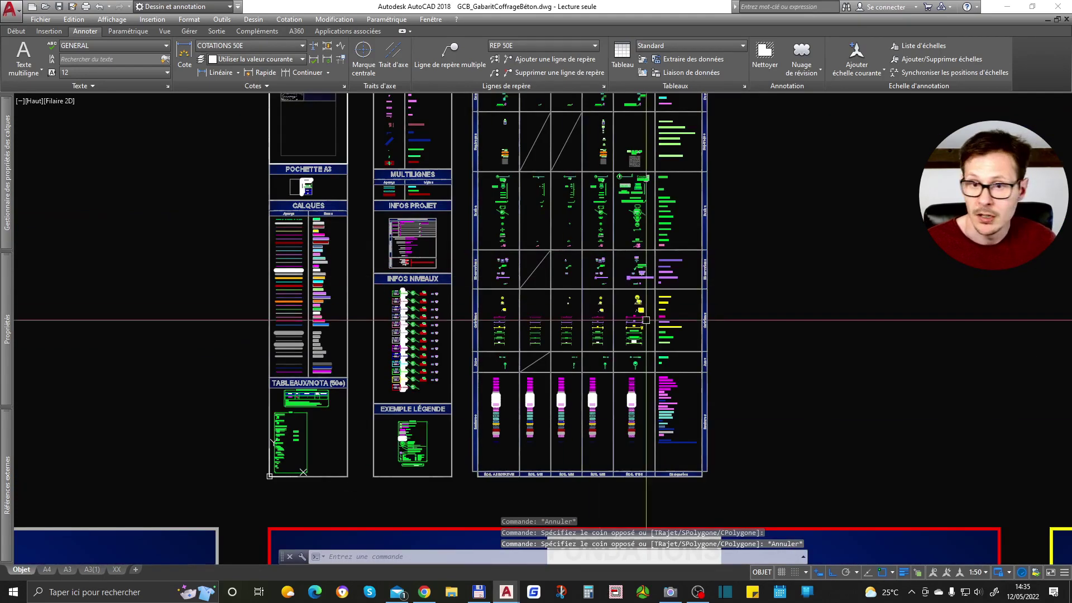
pyautogui.scroll(8, 628, 317)
pyautogui.scroll(5, 510, 228)
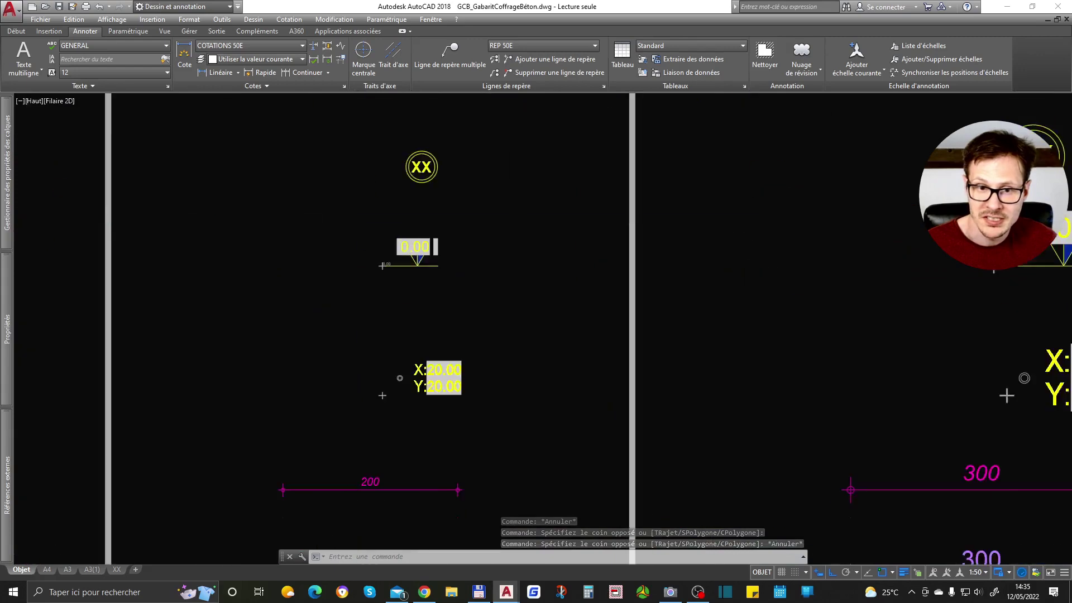
pyautogui.scroll(3, 356, 223)
pyautogui.write('RG')
pyautogui.press('Return')
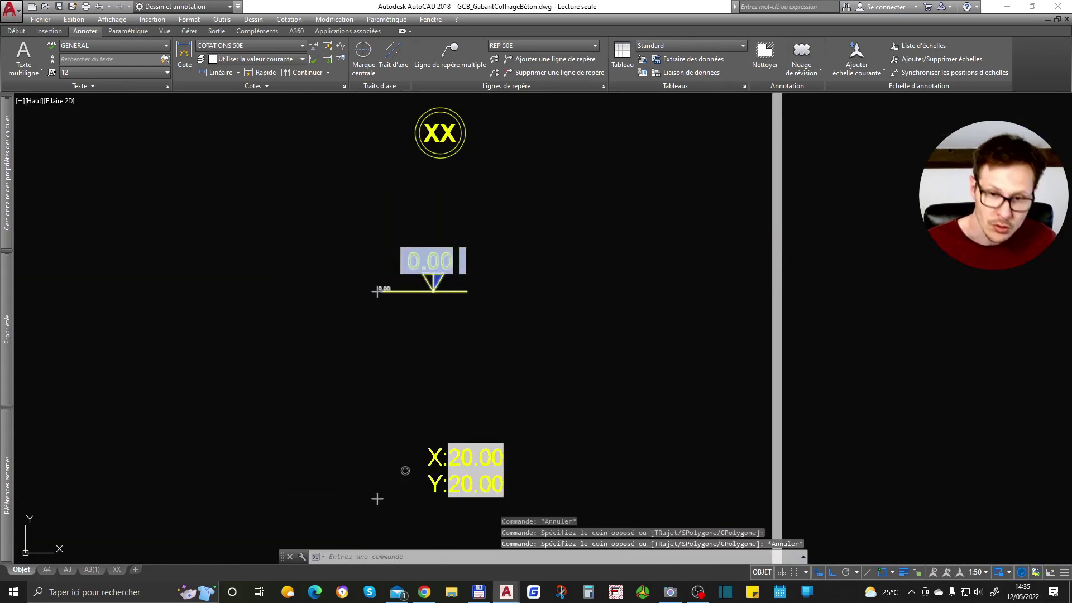
# Review the Réservations, Textes and Repérages rows of Outils échelle across the annotative and fixed-scale columns
pyautogui.scroll(-3, 559, 434)
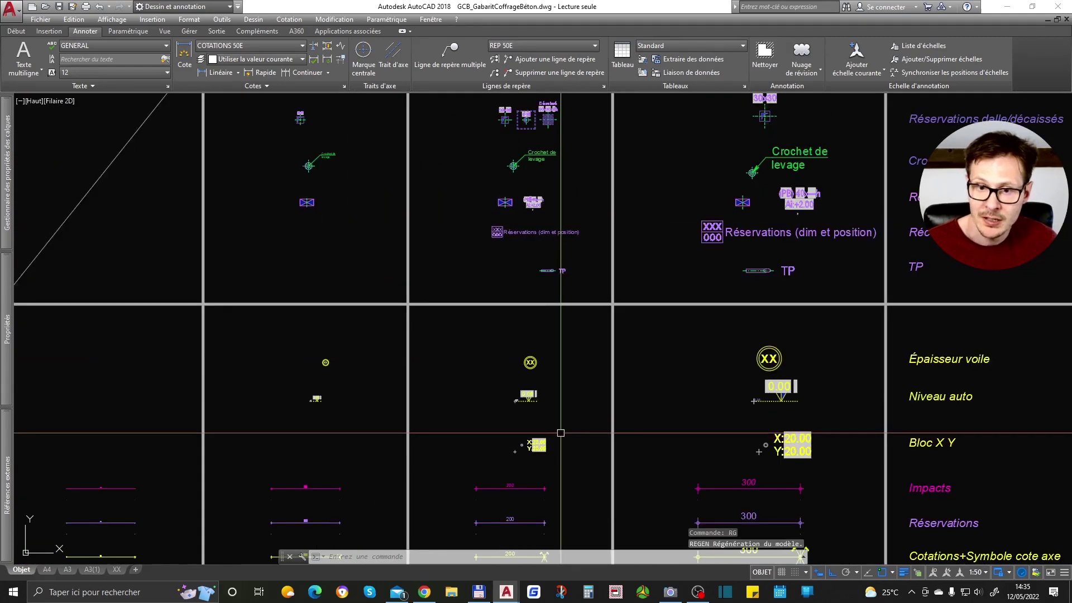
pyautogui.scroll(-3, 559, 434)
pyautogui.scroll(3, 575, 226)
pyautogui.moveTo(575, 227); pyautogui.dragTo(575, 512, button='middle')
pyautogui.moveTo(574, 312); pyautogui.dragTo(618, 543, button='middle')
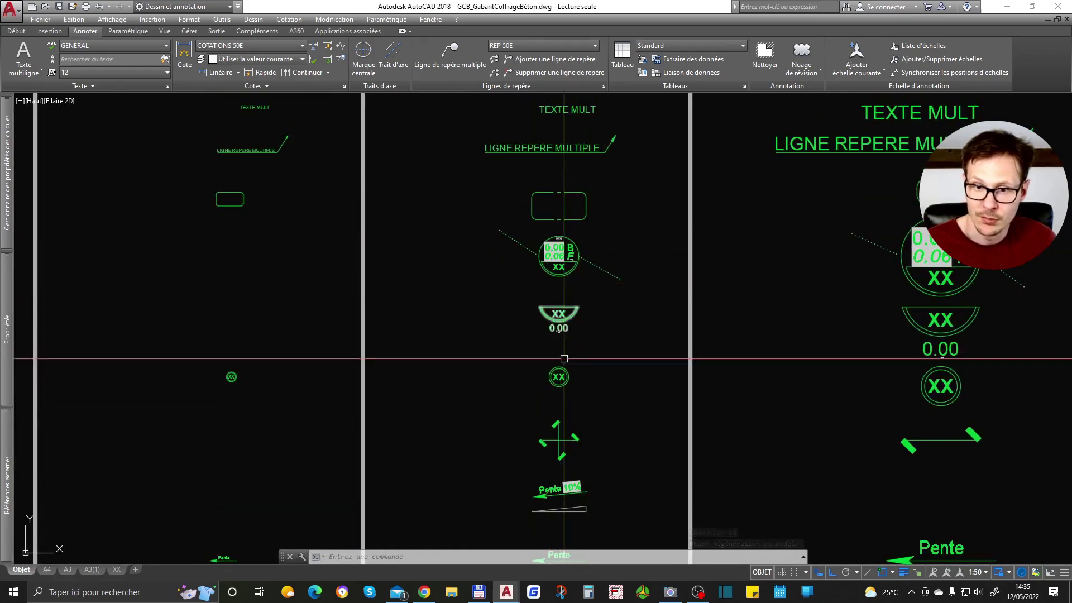
pyautogui.scroll(-2, 577, 478)
pyautogui.scroll(-4, 579, 512)
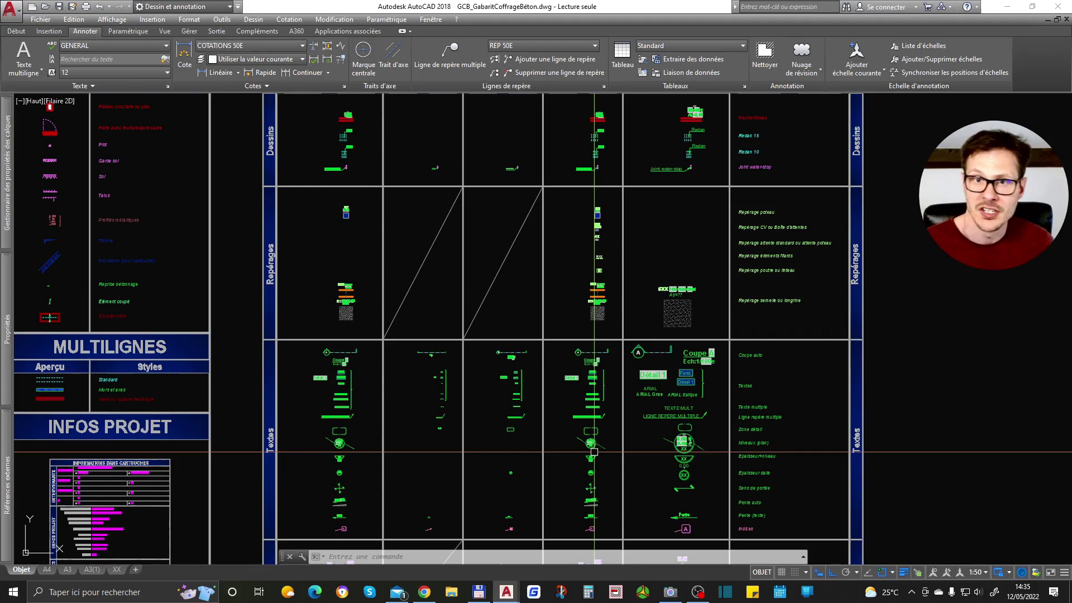
pyautogui.scroll(-5, 639, 304)
pyautogui.scroll(4, 580, 356)
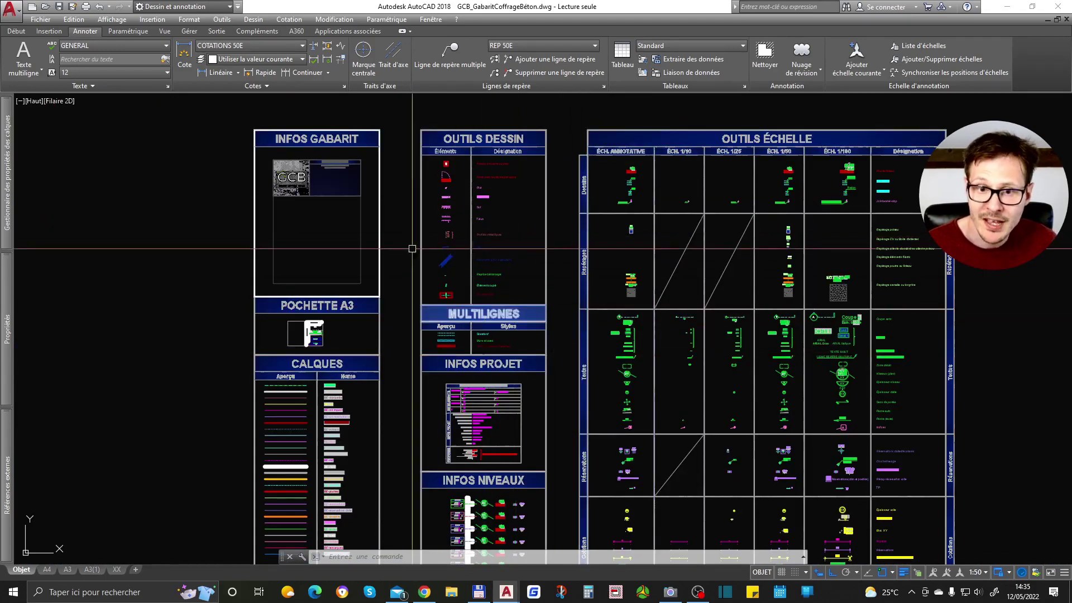
# Examine the first elements of the Outils dessin table and check the door block with its dashed swing
pyautogui.scroll(-2, 413, 254)
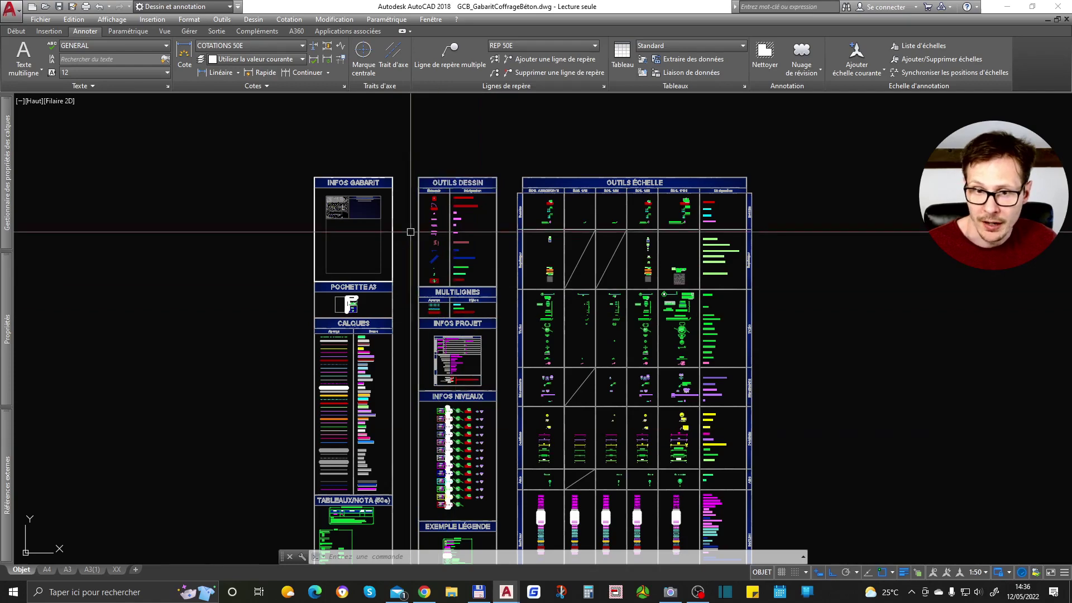
pyautogui.scroll(3, 368, 192)
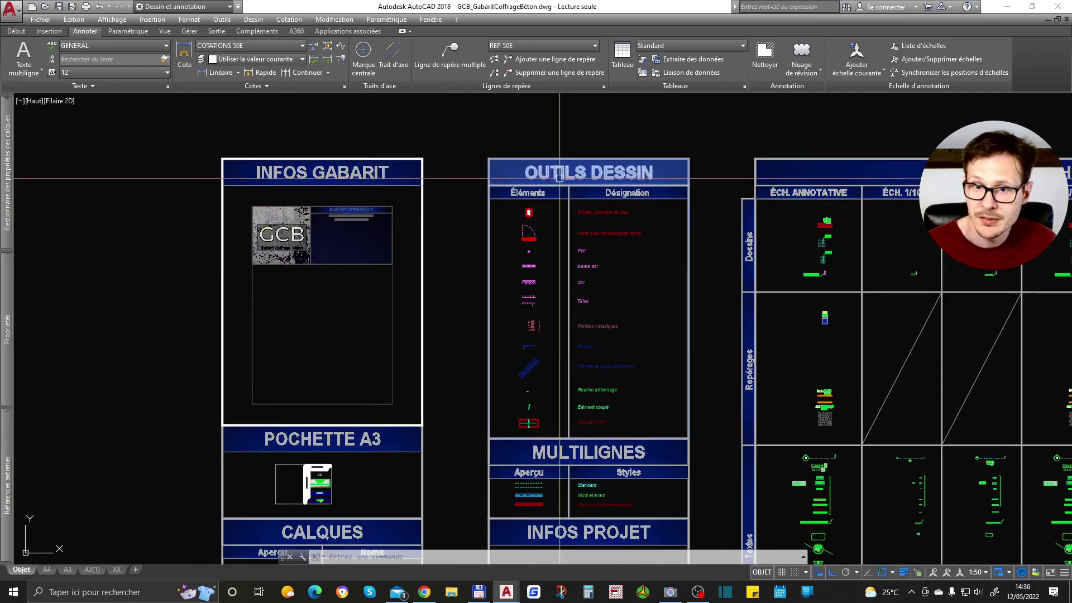
pyautogui.scroll(5, 517, 250)
pyautogui.scroll(4, 492, 271)
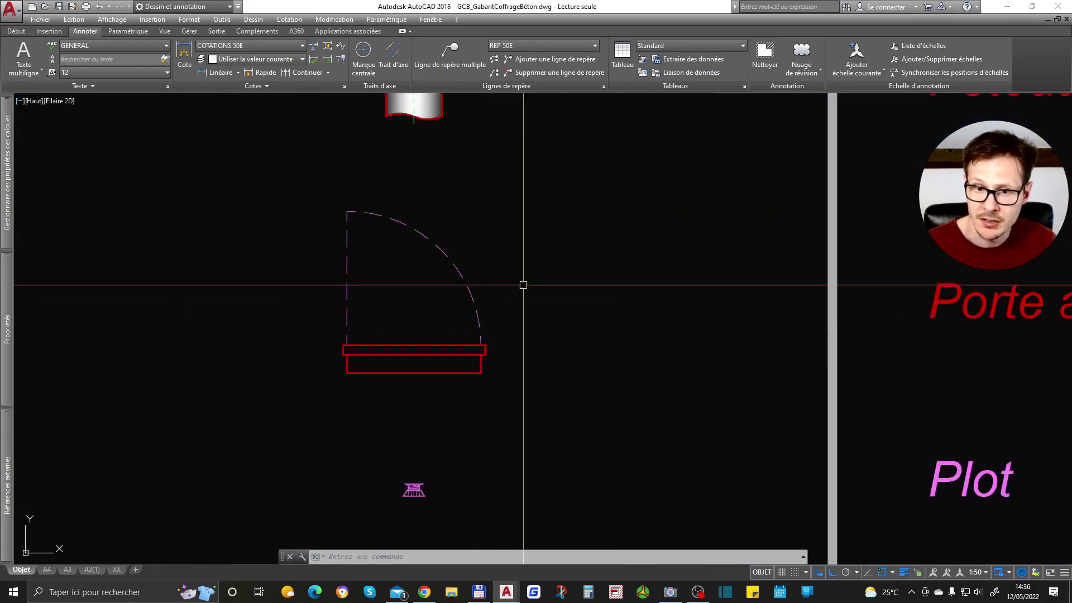
pyautogui.click(521, 289)
pyautogui.click(488, 347)
pyautogui.press('Escape')
# Widen the cut column block in Outils dessin and check its Poteau entier and Poteau coupé visibility options
pyautogui.scroll(-4, 464, 264)
pyautogui.scroll(5, 463, 264)
pyautogui.click(503, 263)
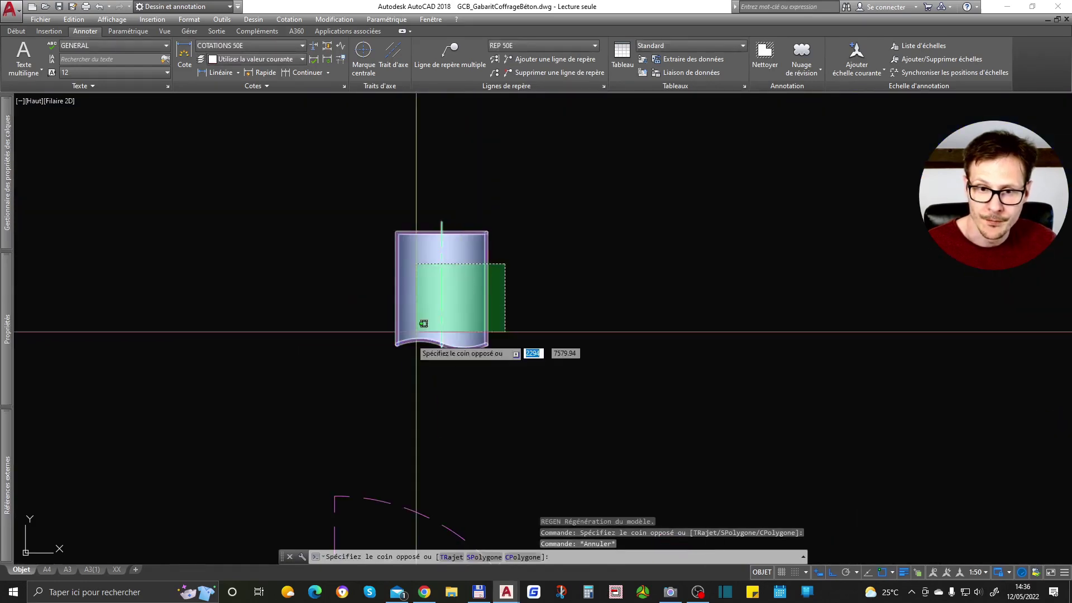
pyautogui.click(424, 324)
pyautogui.click(486, 232)
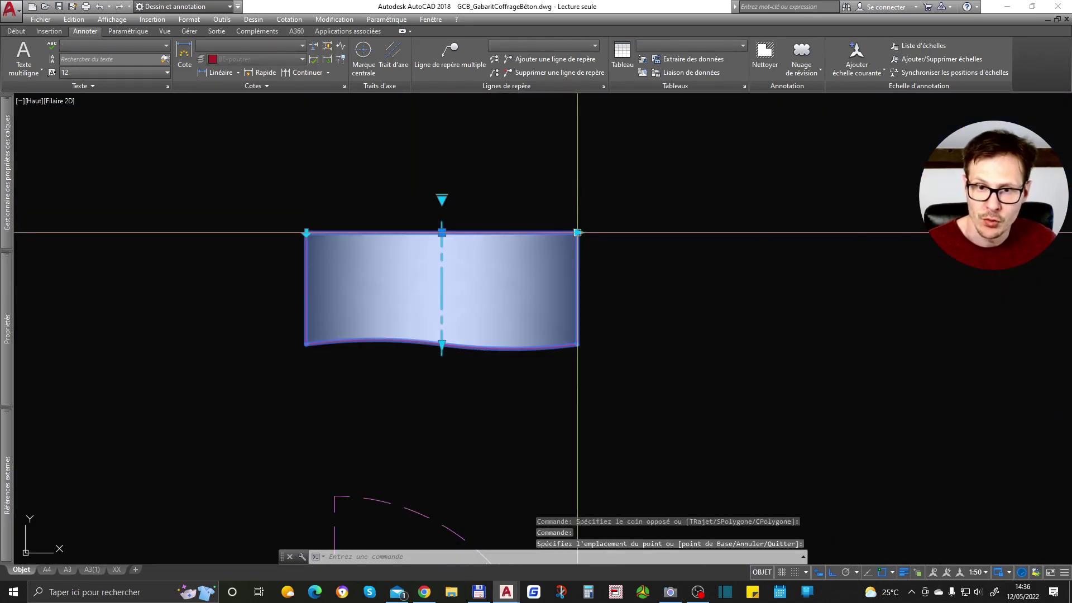
pyautogui.scroll(-2, 436, 214)
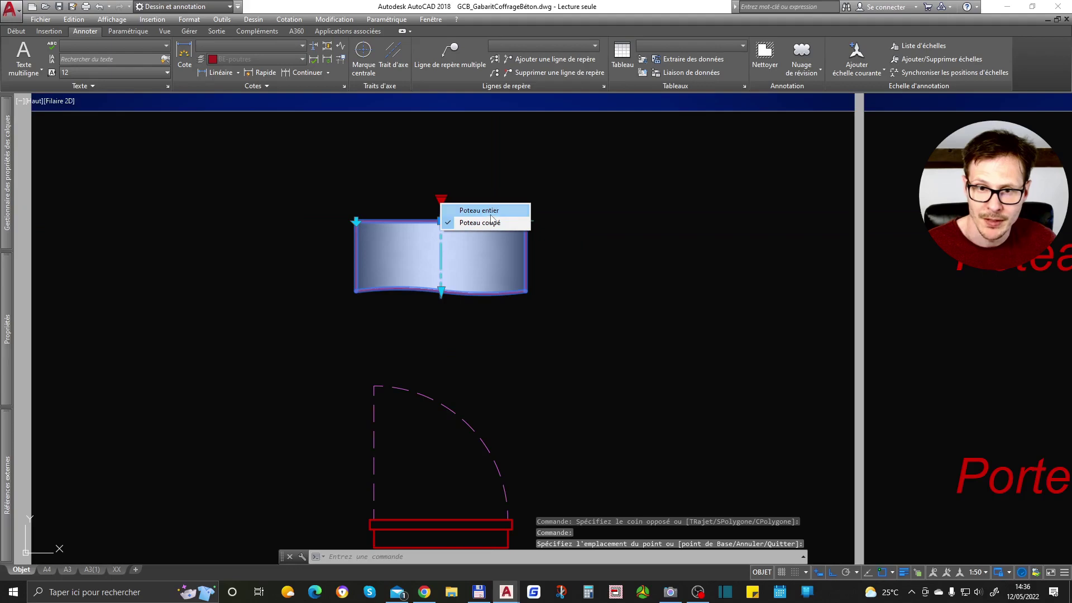
pyautogui.press('Escape')
pyautogui.press('Escape')
# Undo the width change made to the column block
pyautogui.hotkey('ctrl', 'z')
pyautogui.hotkey('ctrl', 'z')
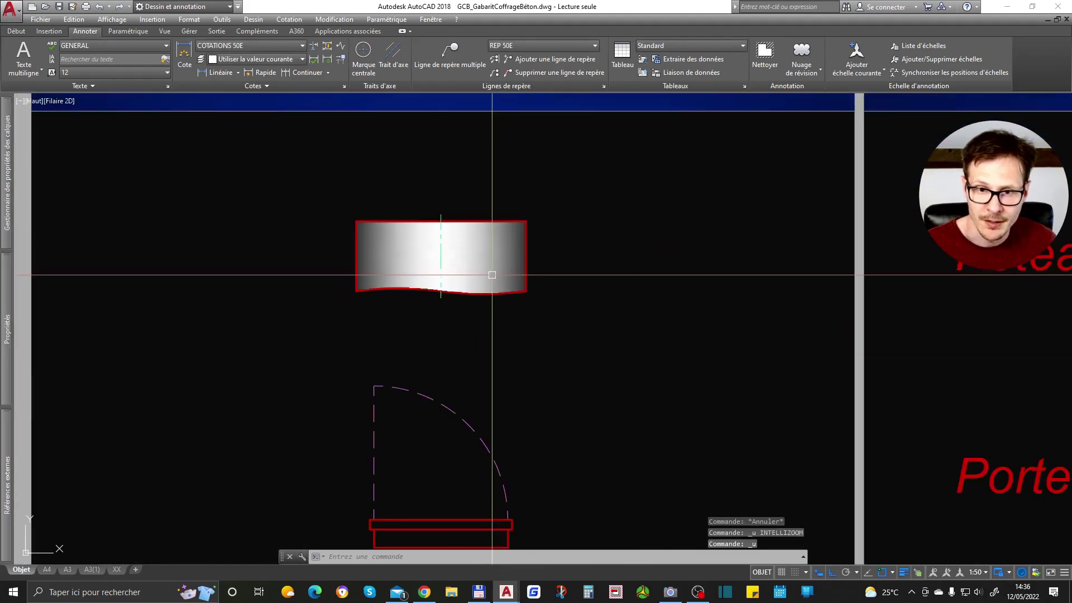
pyautogui.hotkey('ctrl', 'z')
# Stretch the Escalier droit block to add steps and move it within its Éléments cell in Outils dessin
pyautogui.click(502, 319)
pyautogui.click(468, 334)
pyautogui.click(432, 267)
pyautogui.click(553, 265)
pyautogui.write('dp')
pyautogui.press('space')
pyautogui.click(530, 228)
pyautogui.click(494, 220)
# Switch the Escalier droit block's visibility to Arrivée escalier and then to Départ escalier
pyautogui.click(481, 250)
pyautogui.click(457, 285)
pyautogui.click(357, 332)
pyautogui.click(333, 327)
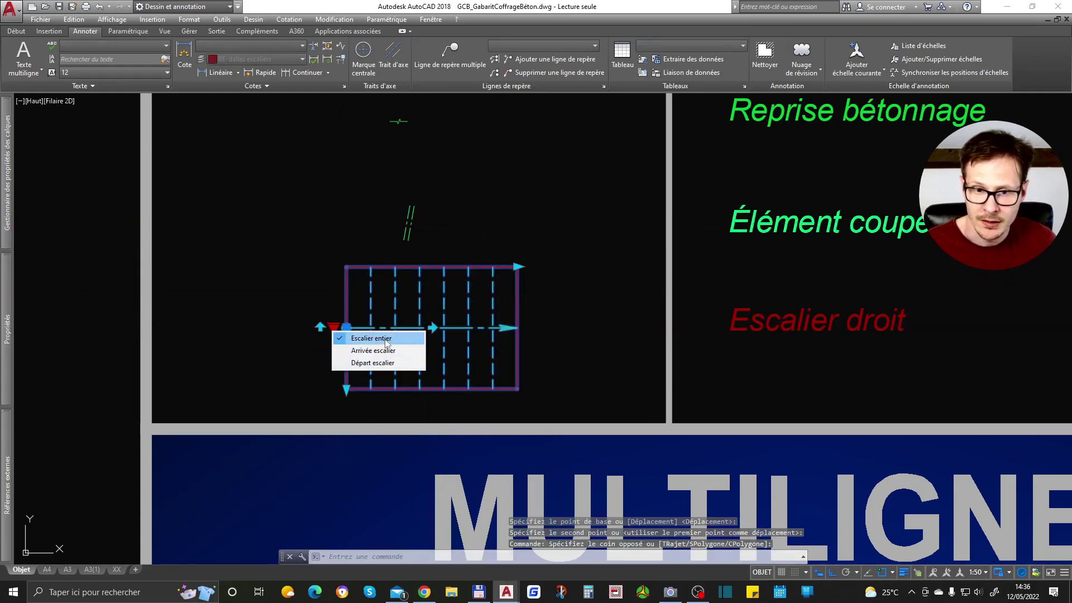
pyautogui.click(377, 352)
pyautogui.click(334, 327)
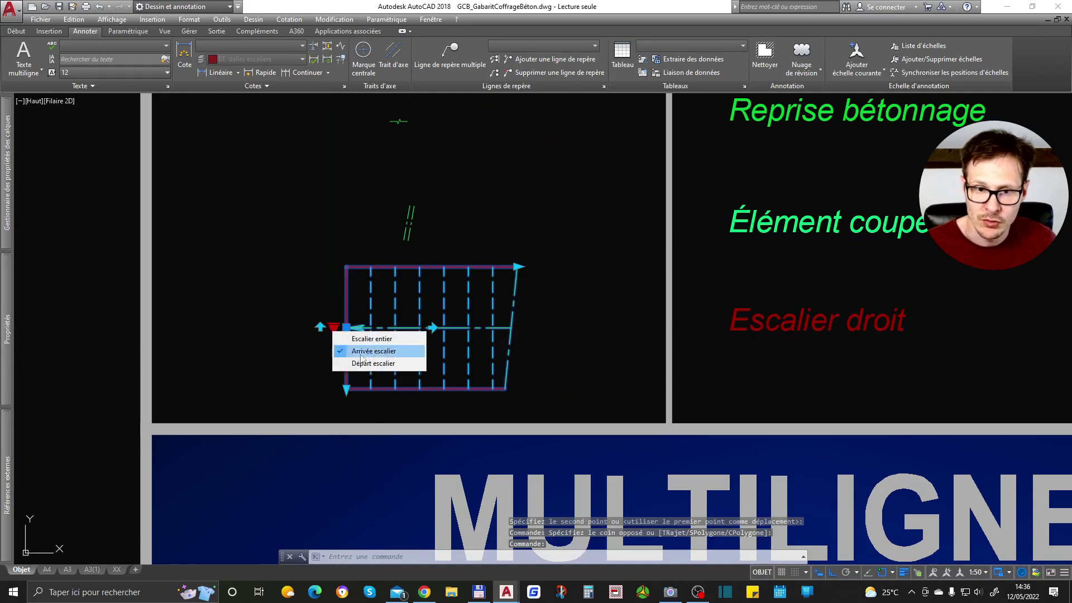
pyautogui.click(377, 351)
pyautogui.press('Escape')
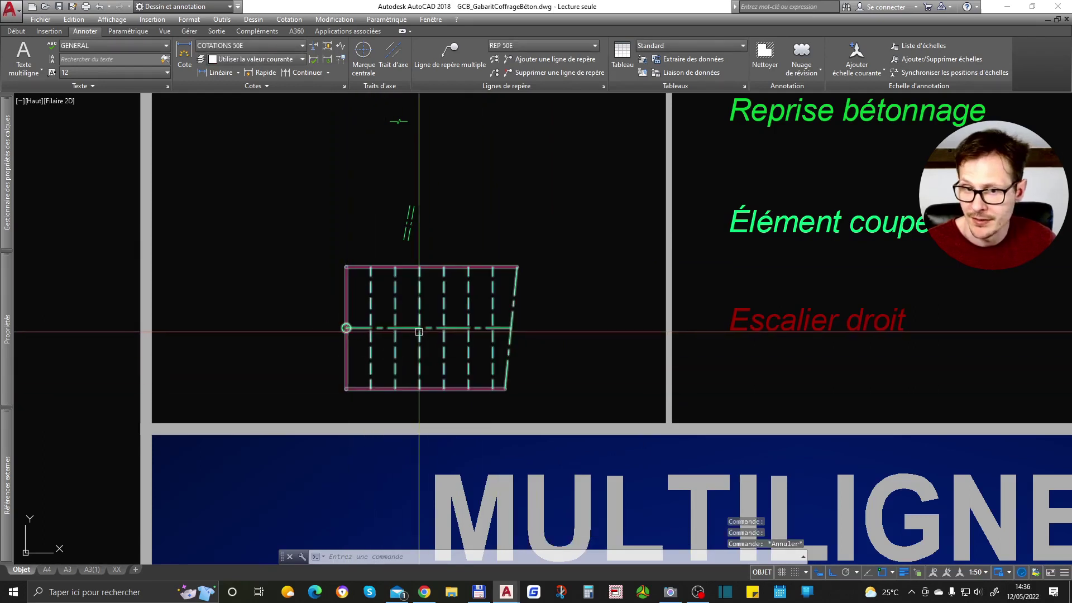
# Set the Escalier droit block's visibility back to Escalier entier
pyautogui.click(373, 327)
pyautogui.click(367, 338)
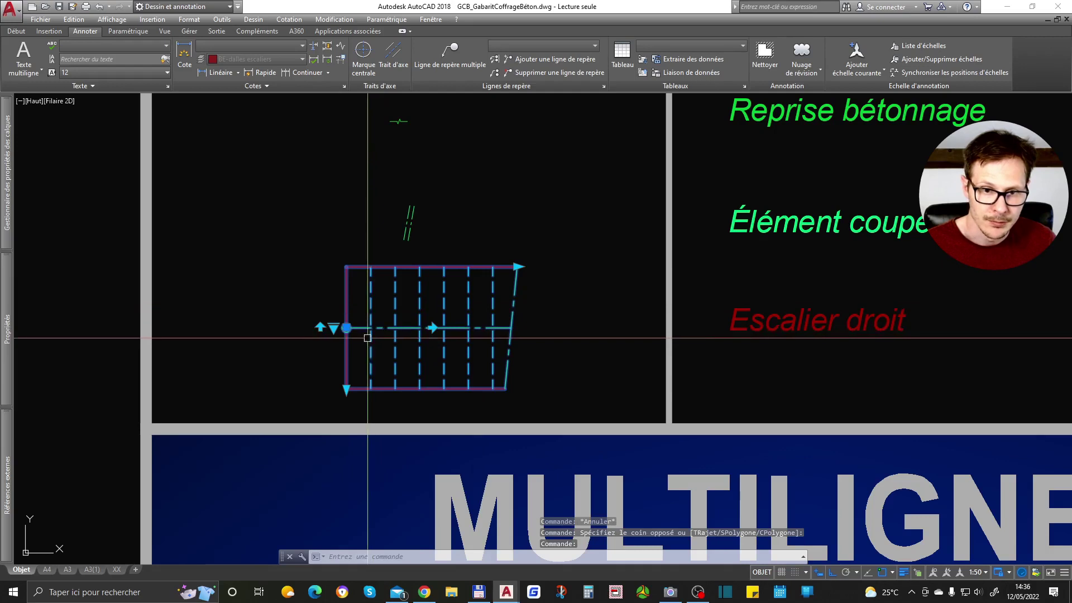
pyautogui.click(333, 328)
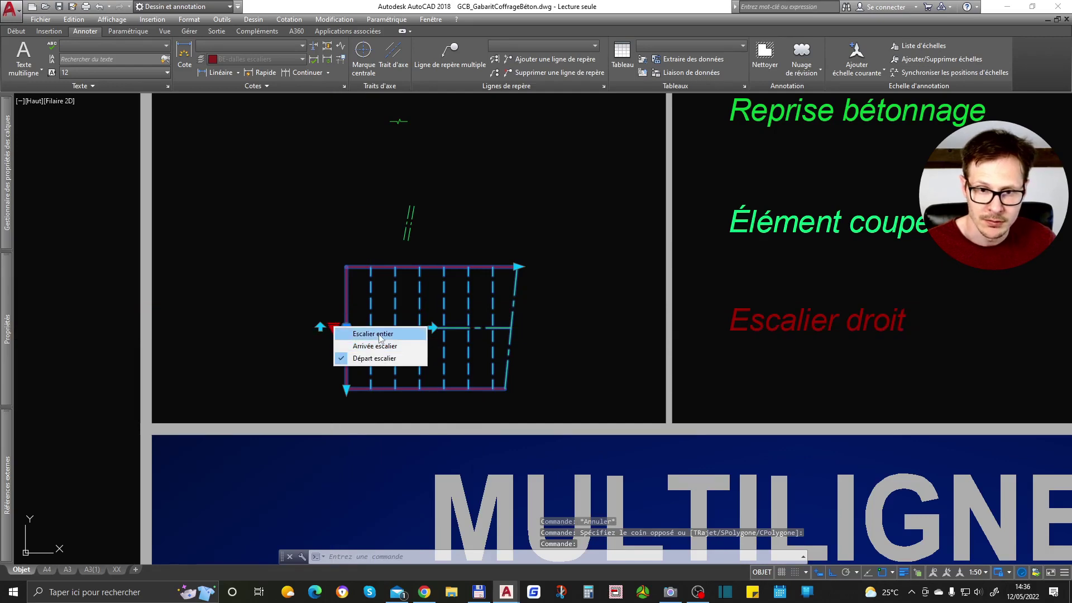
pyautogui.click(373, 334)
# Lengthen the Escalier droit block to about twelve steps and move it horizontally so it fits inside its cell
pyautogui.click(447, 324)
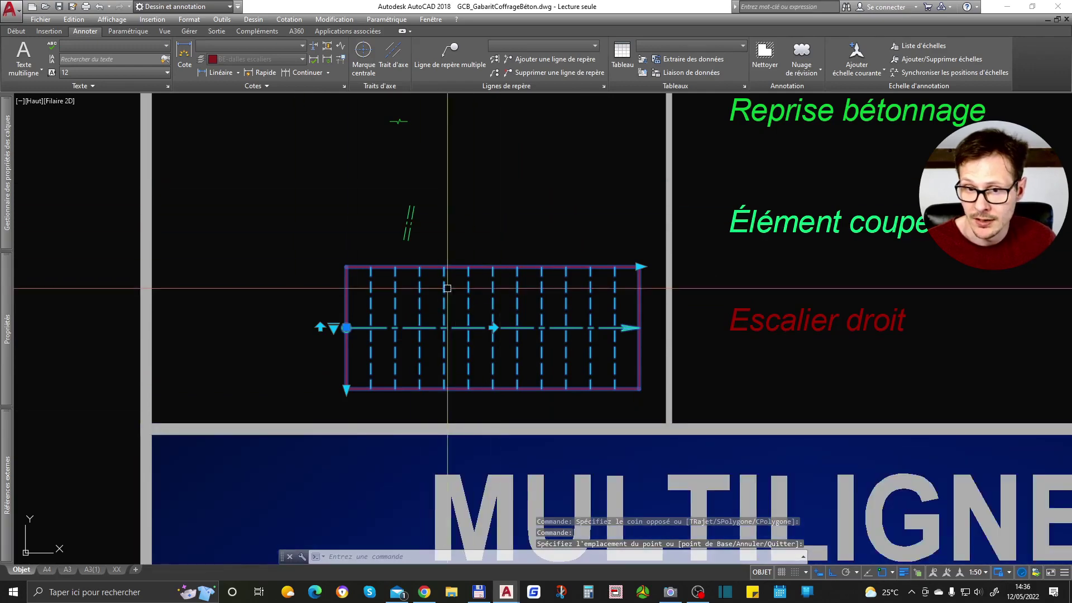
pyautogui.write('d')
pyautogui.press('Return')
pyautogui.click(522, 244)
pyautogui.click(464, 244)
# Try stretching the Escalier droit block far beyond its cell to add many steps, then bring it back to about twelve
pyautogui.click(598, 249)
pyautogui.click(565, 282)
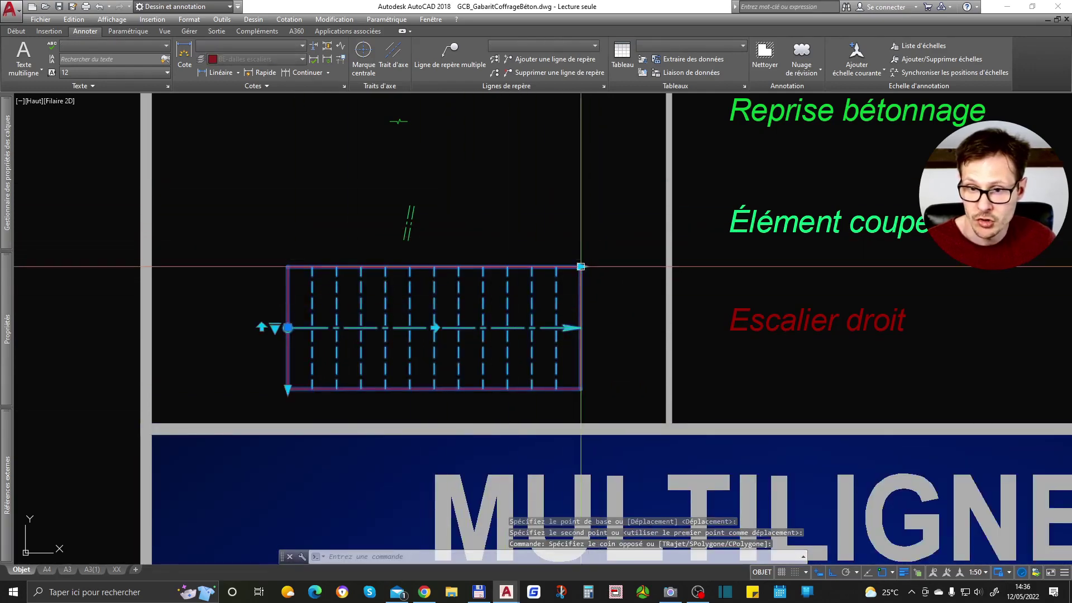
pyautogui.click(580, 266)
pyautogui.scroll(-5, 615, 267)
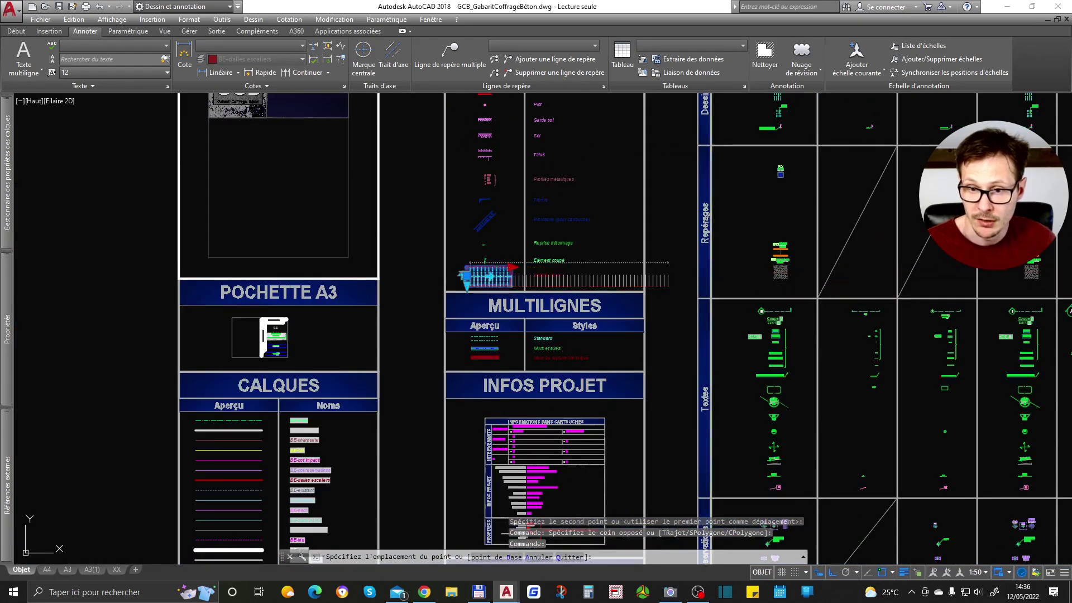
pyautogui.scroll(2, 670, 251)
pyautogui.scroll(3, 458, 257)
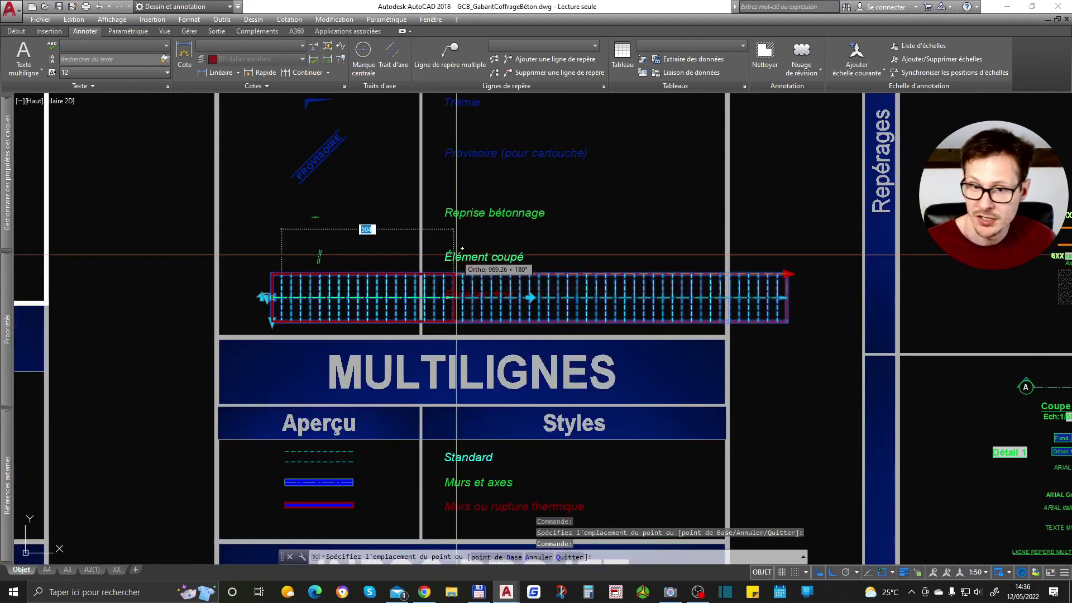
pyautogui.click(402, 280)
# Examine the Escalier droit block's grip for adding steps and deselect the block without stretching it
pyautogui.scroll(-2, 391, 279)
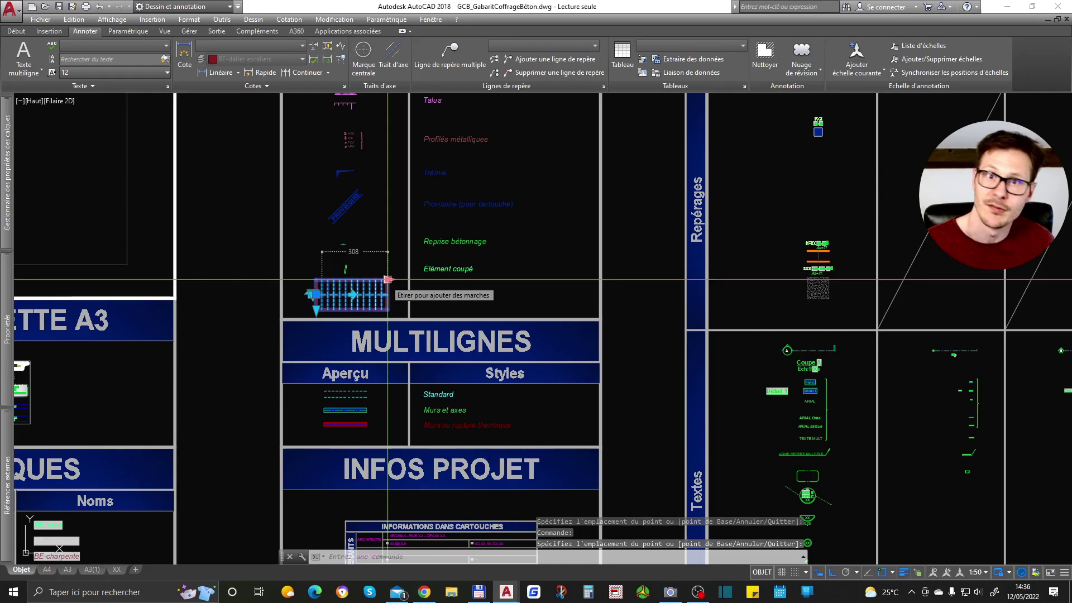
pyautogui.moveTo(388, 279); pyautogui.dragTo(477, 345, button='middle')
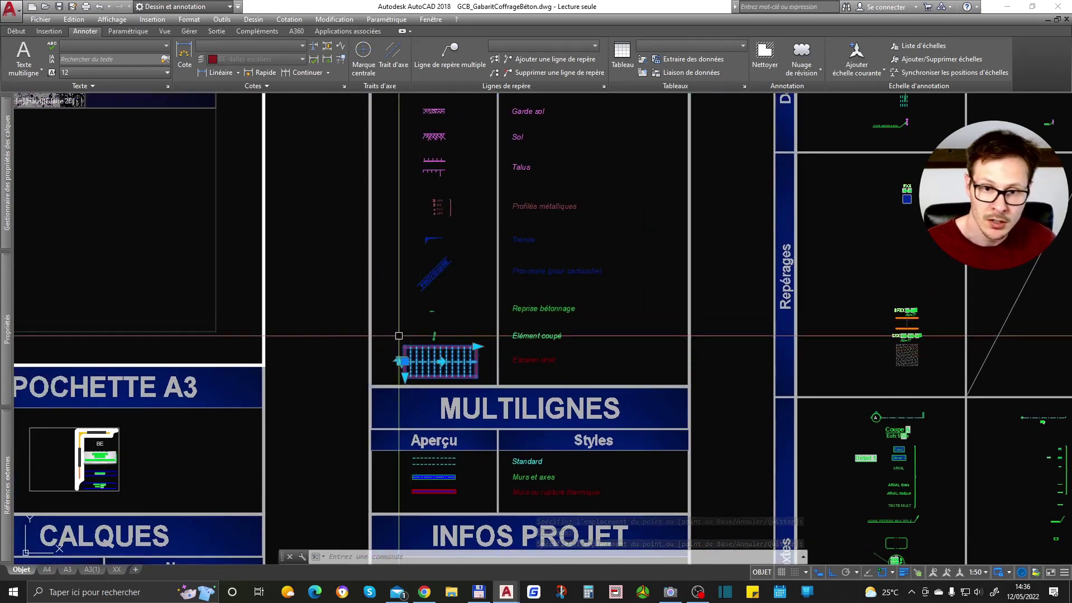
pyautogui.scroll(4, 413, 372)
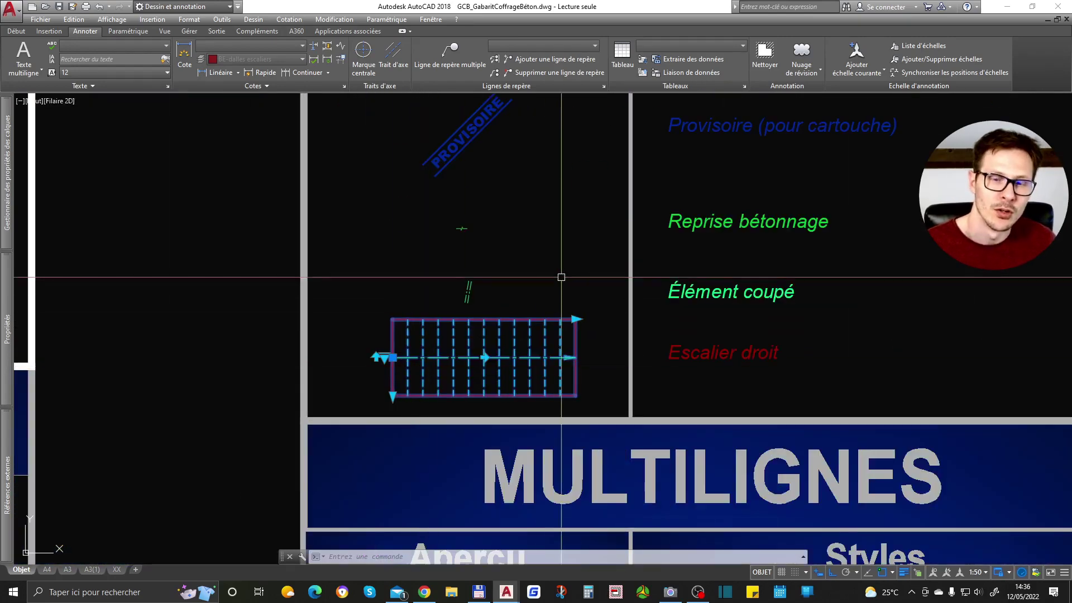
pyautogui.moveTo(564, 313); pyautogui.dragTo(554, 324, button='middle')
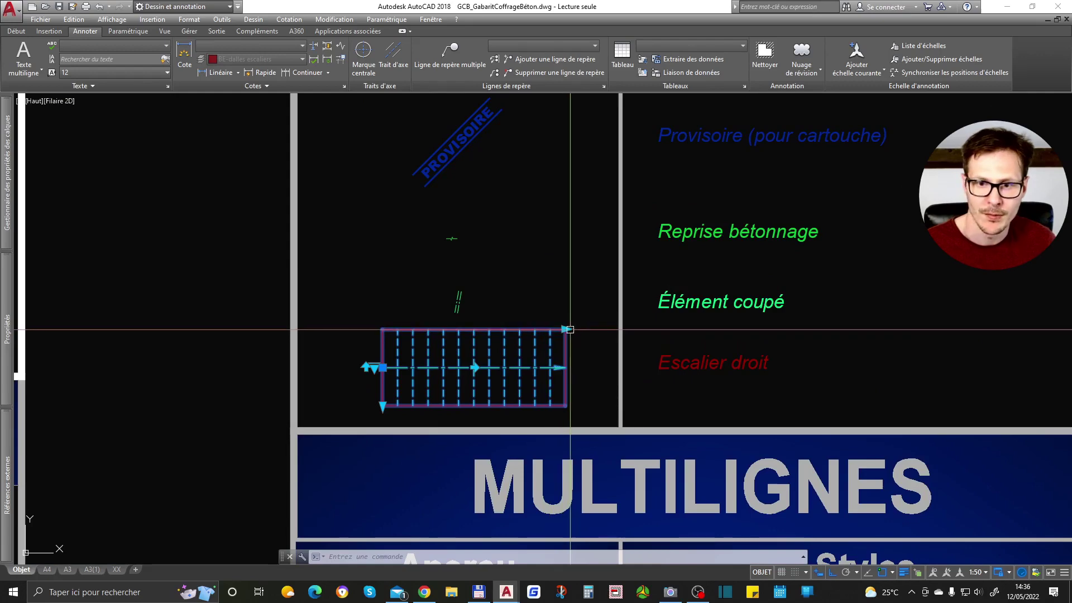
pyautogui.click(565, 329)
pyautogui.press('Escape')
pyautogui.press('Escape')
pyautogui.scroll(-4, 549, 363)
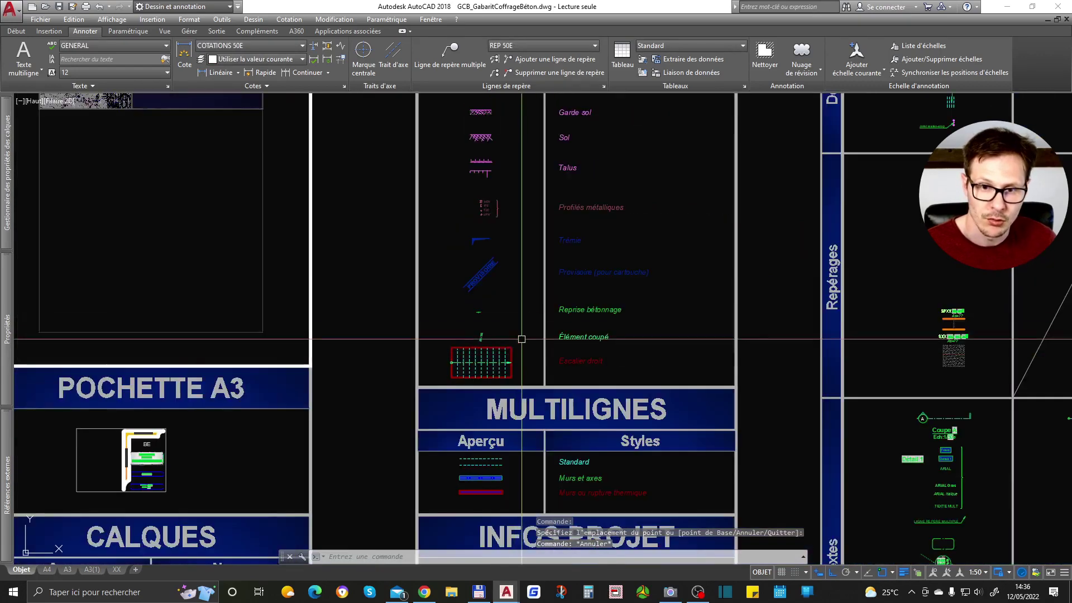
# Examine the Escalier droit and Trémie blocks and the other elements of the Outils dessin table
pyautogui.scroll(3, 540, 363)
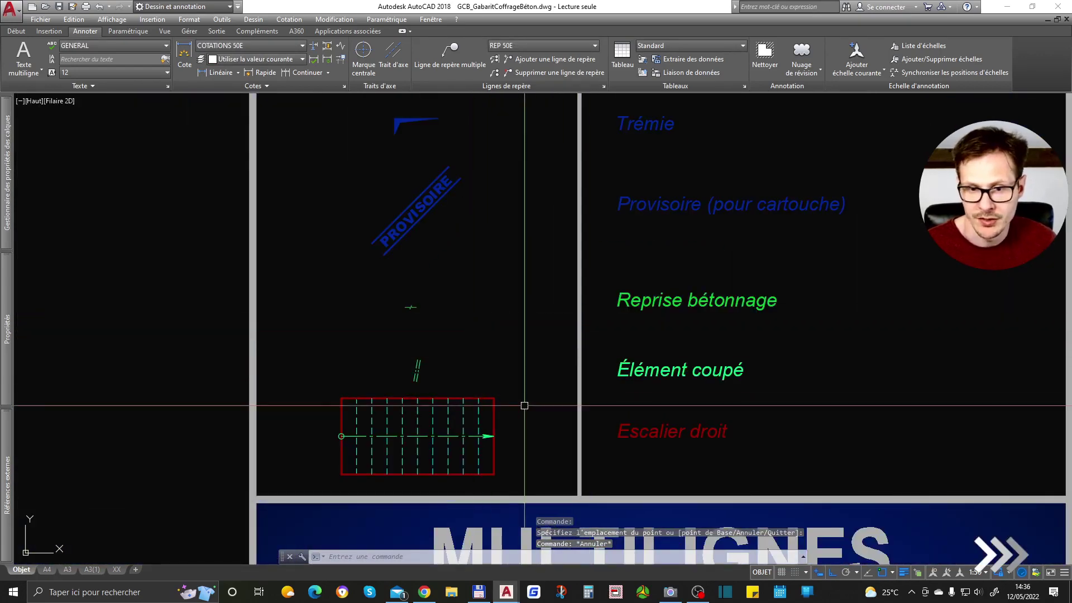
pyautogui.scroll(-2, 523, 360)
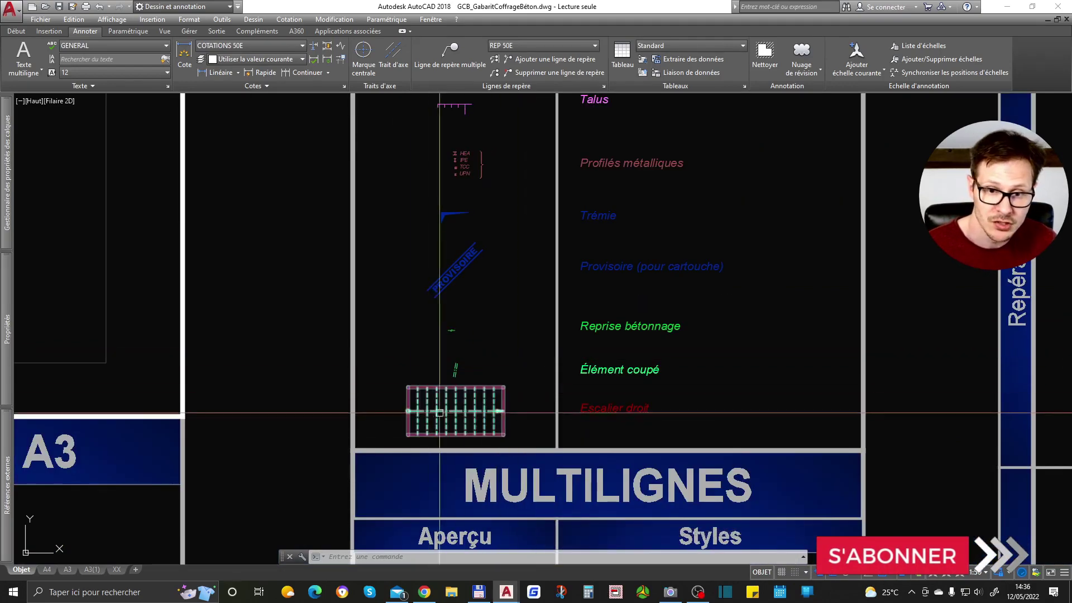
pyautogui.scroll(4, 486, 217)
pyautogui.click(495, 206)
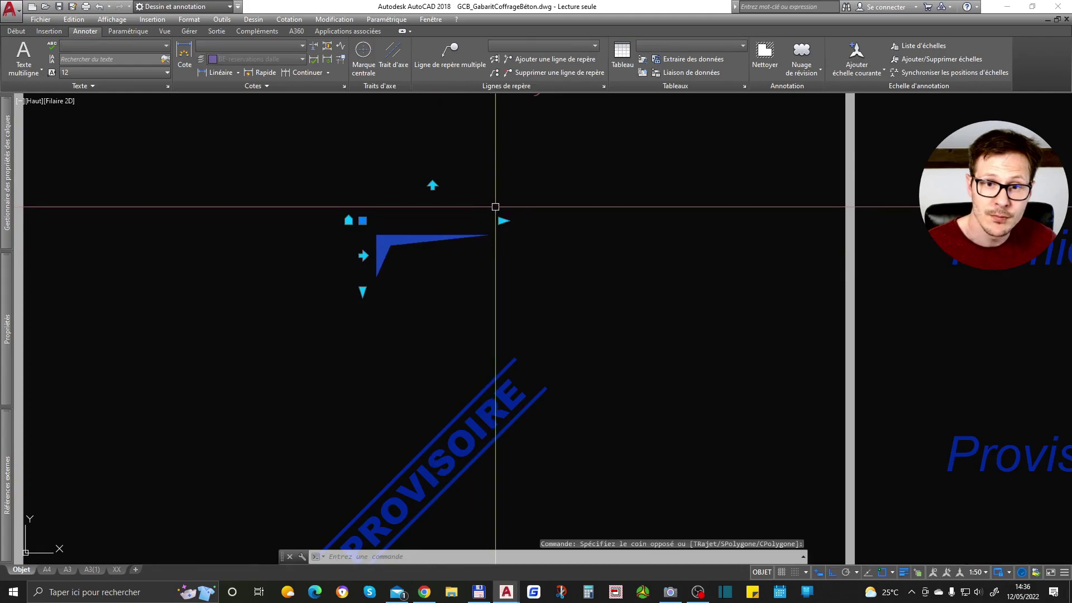
pyautogui.scroll(-8, 494, 240)
pyautogui.click(497, 250)
pyautogui.press('Escape')
pyautogui.moveTo(497, 250); pyautogui.dragTo(4, 121, button='middle')
pyautogui.scroll(-4, 552, 332)
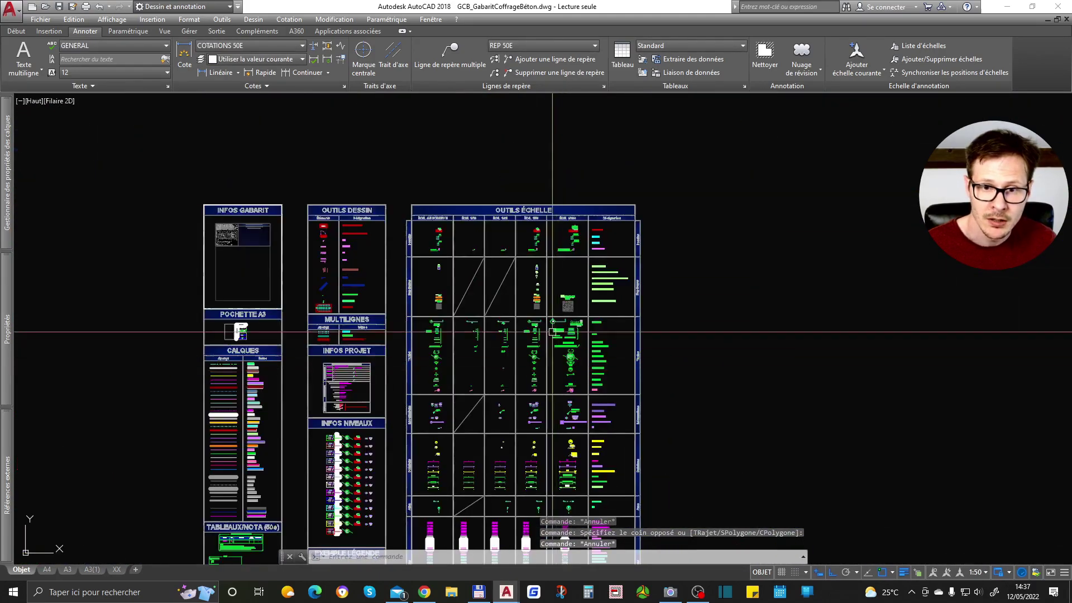
pyautogui.scroll(8, 313, 278)
pyautogui.moveTo(447, 192); pyautogui.dragTo(438, 376, button='middle')
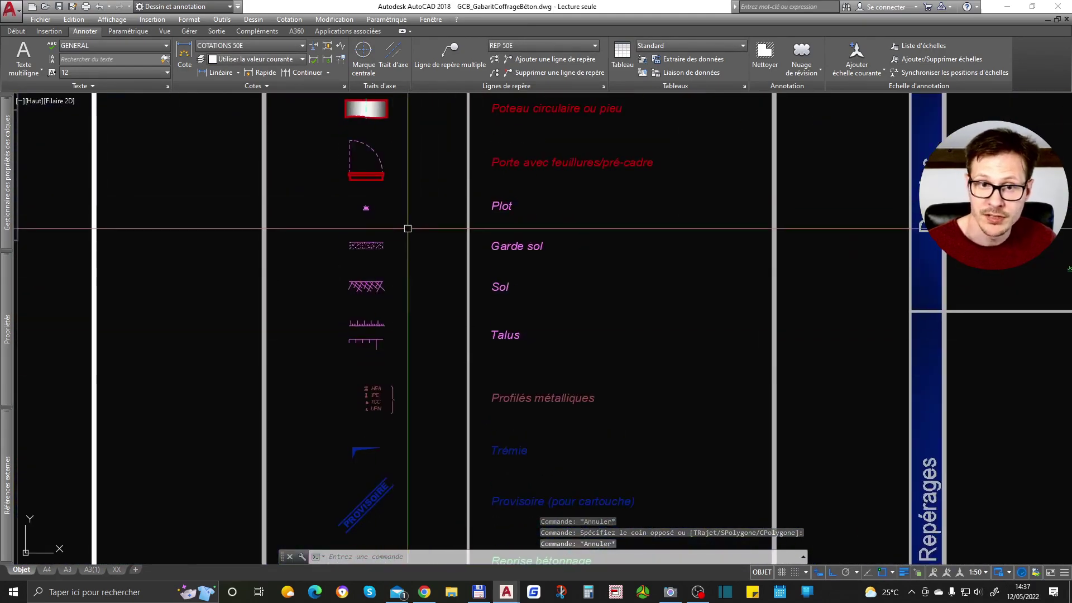
# Try extending the upper Talus array with more columns, then undo the column change
pyautogui.scroll(6, 366, 332)
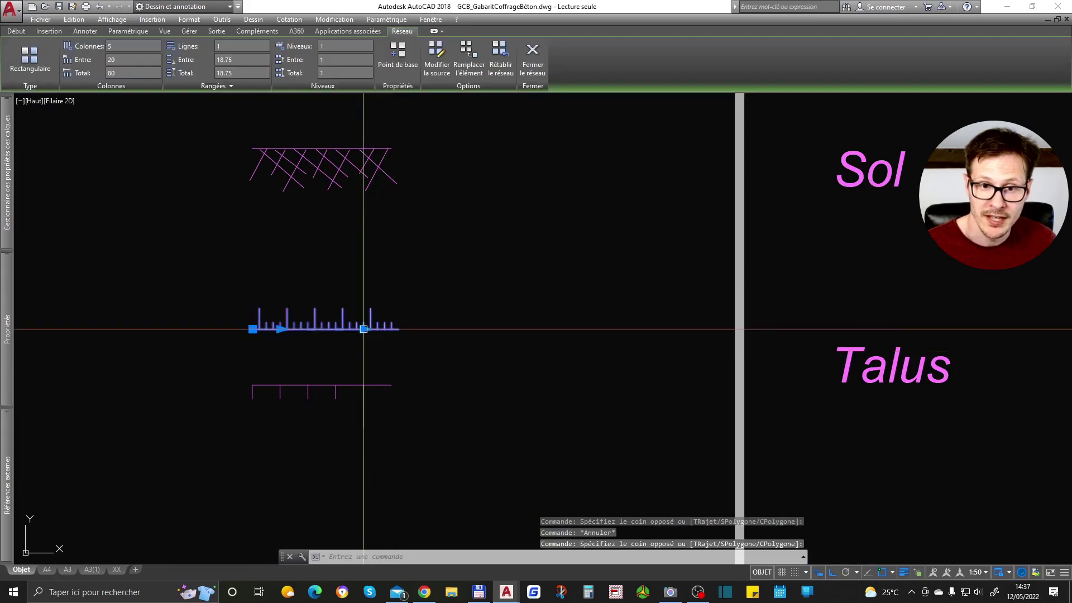
pyautogui.click(364, 330)
pyautogui.click(539, 347)
pyautogui.press('Escape')
pyautogui.hotkey('ctrl', 'z')
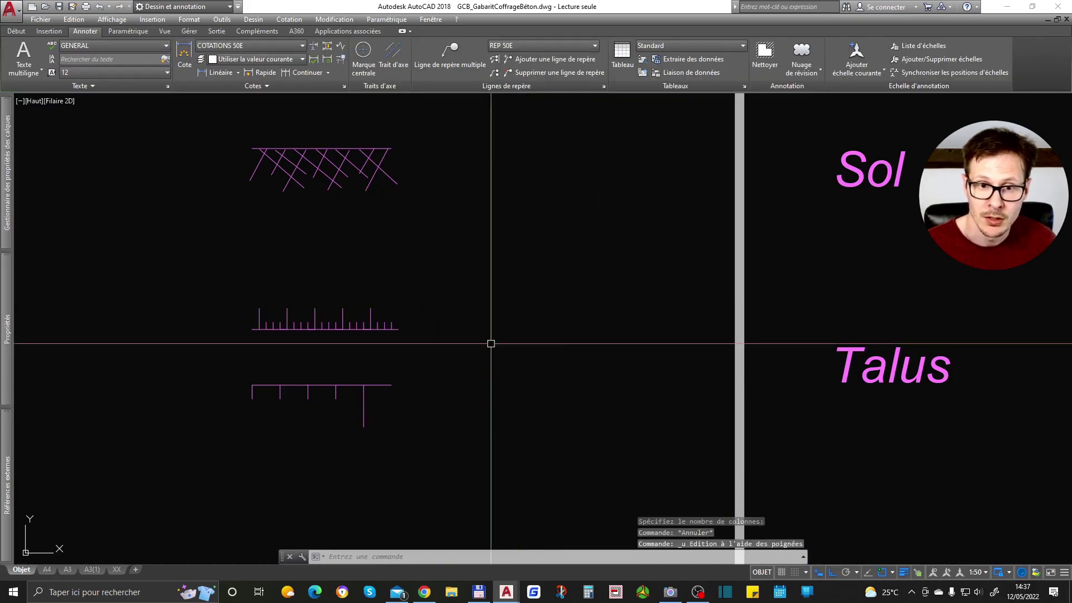
# Examine the Multilignes table's previews and styles alongside the current dimension and leader styles
pyautogui.scroll(-8, 448, 305)
pyautogui.moveTo(466, 470); pyautogui.dragTo(419, 299, button='middle')
pyautogui.scroll(5, 319, 342)
pyautogui.scroll(-8, 301, 341)
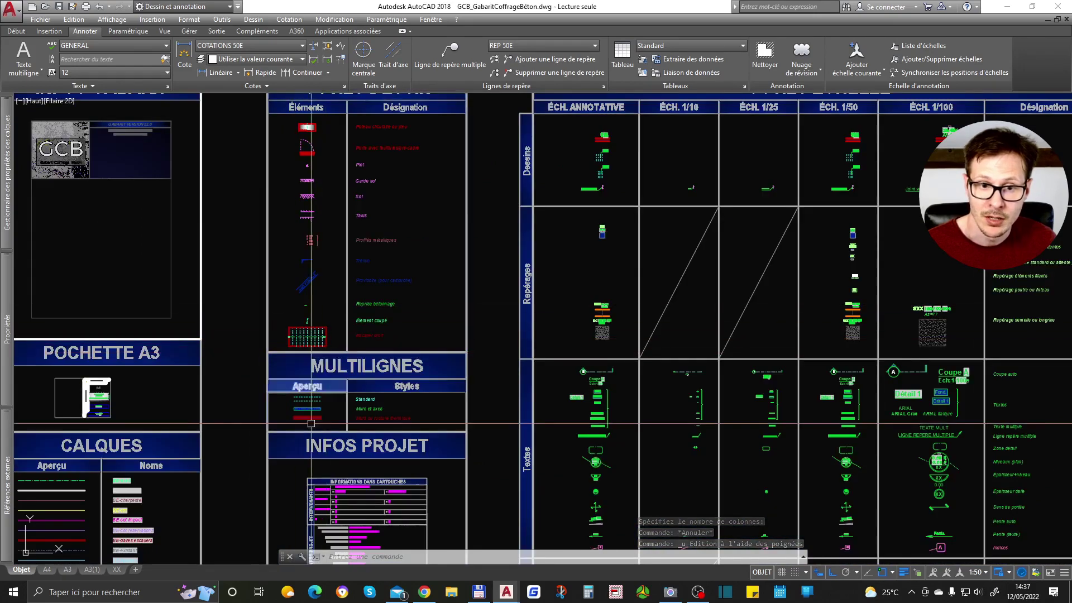
pyautogui.scroll(4, 319, 399)
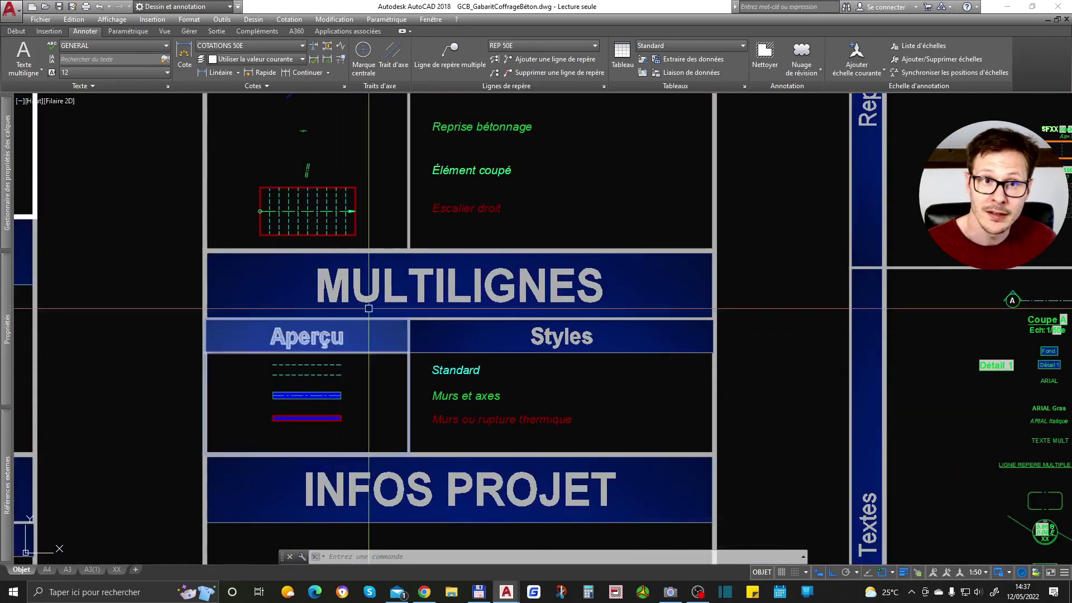
pyautogui.click(232, 48)
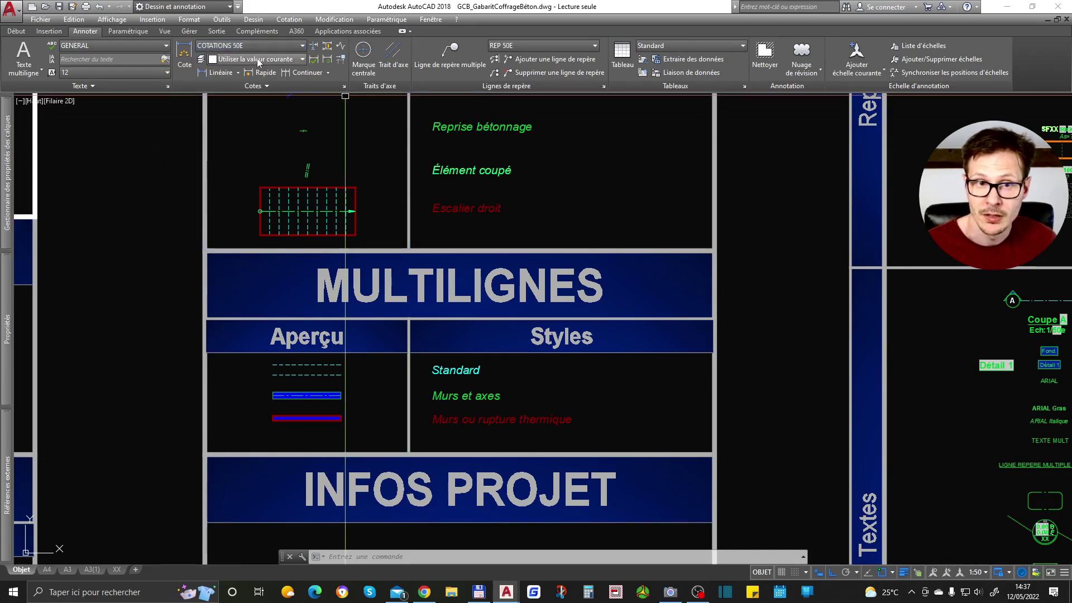
pyautogui.click(508, 49)
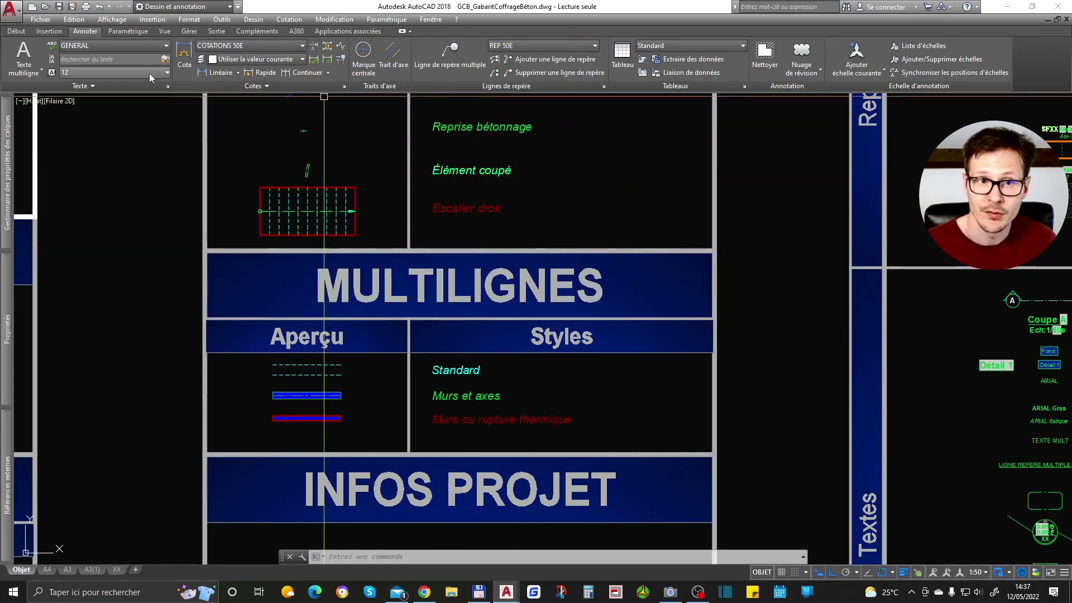
pyautogui.scroll(-5, 424, 232)
pyautogui.scroll(5, 676, 249)
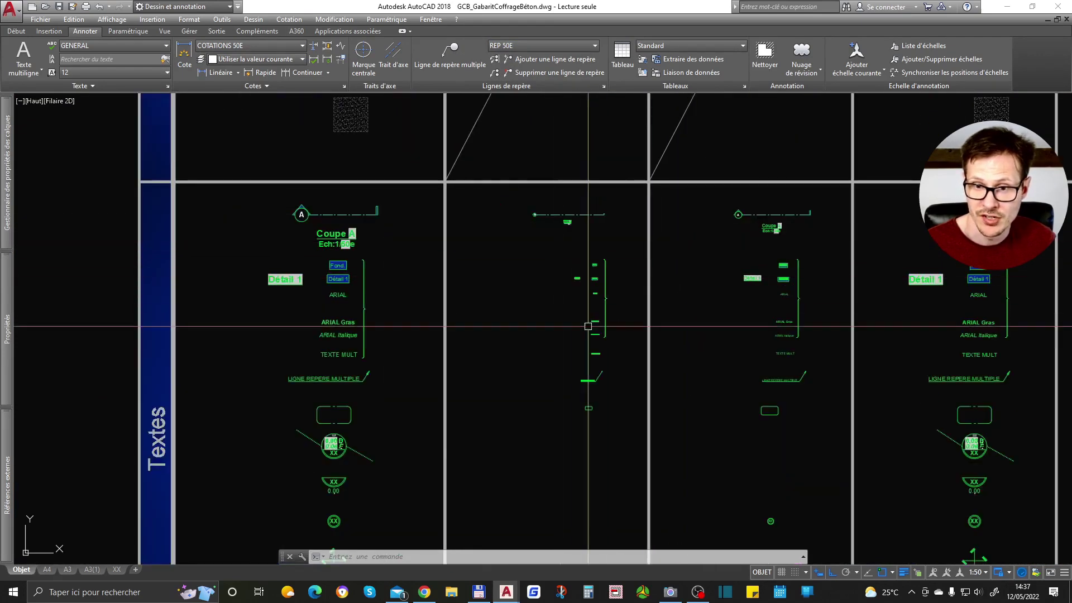
# Examine the Outils échelle table's columns from Éch. annotative to Éch. 1/100 and its category rows
pyautogui.scroll(-4, 615, 324)
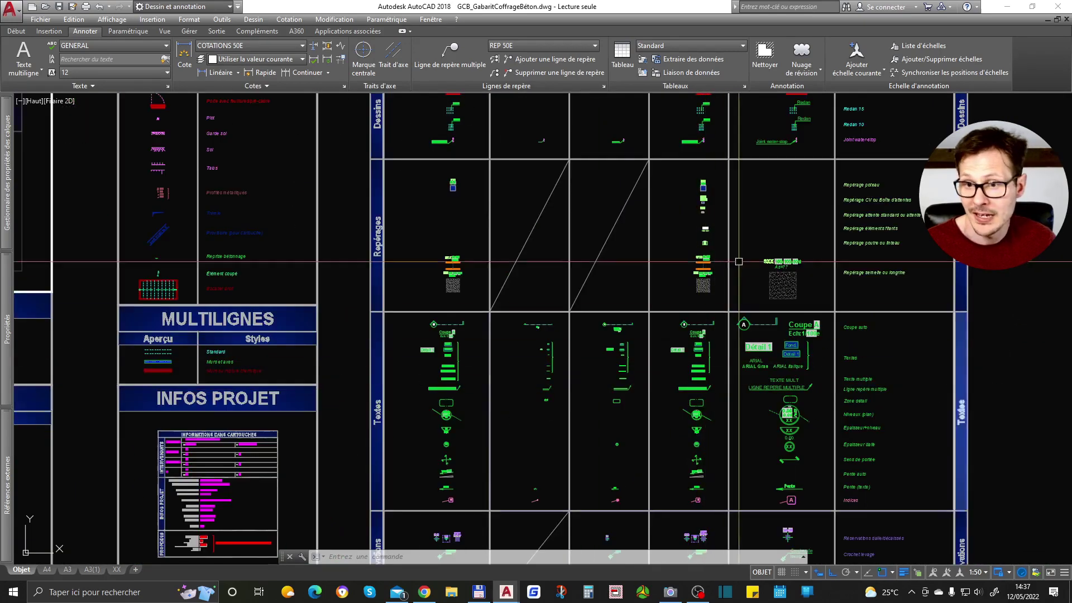
pyautogui.moveTo(724, 272); pyautogui.dragTo(687, 438, button='middle')
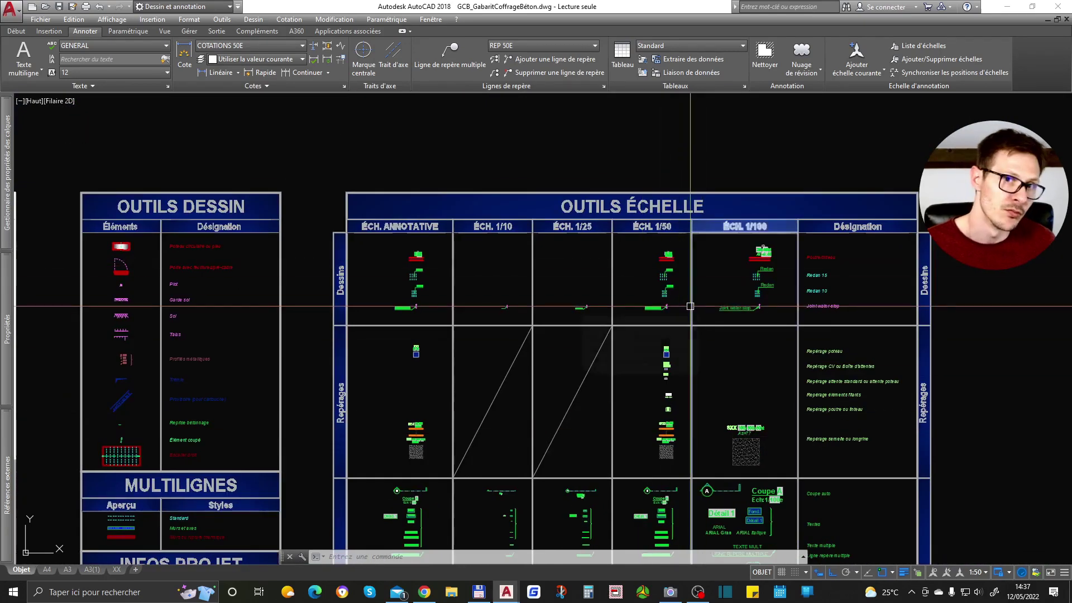
pyautogui.scroll(2, 394, 230)
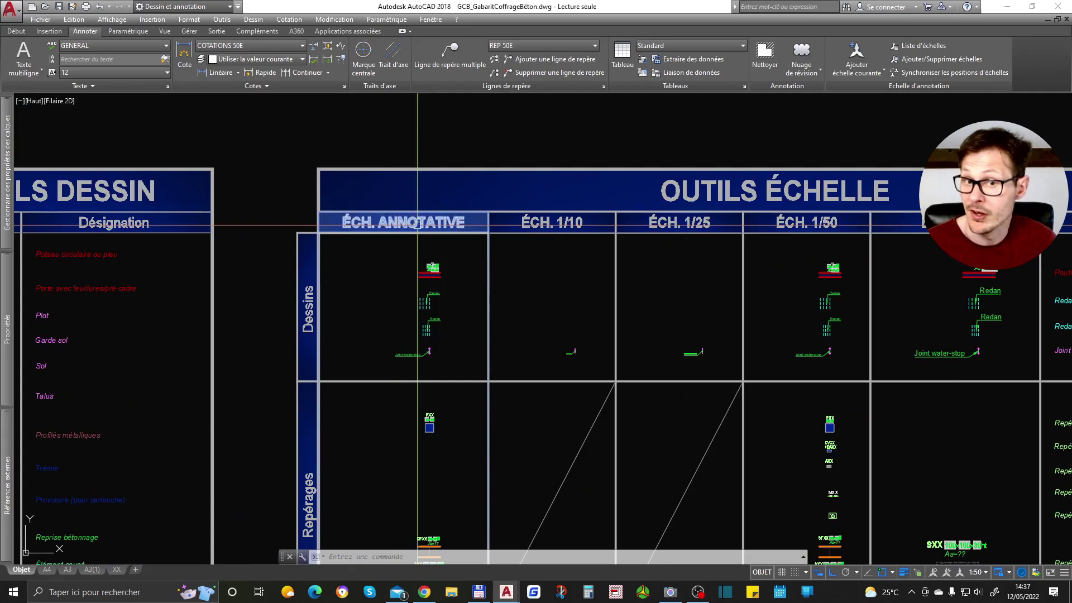
pyautogui.scroll(-3, 475, 210)
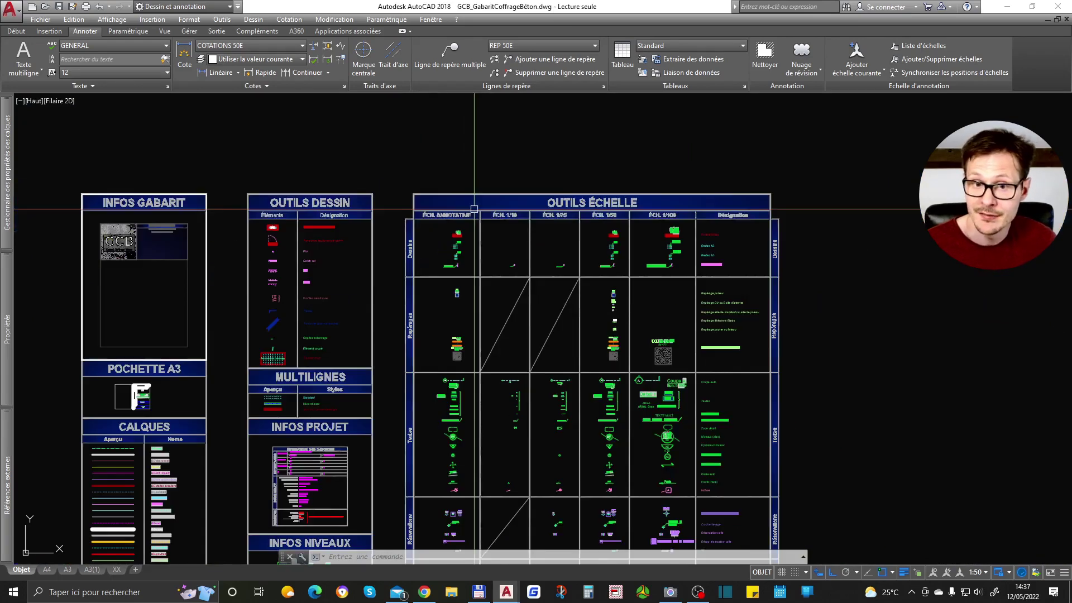
pyautogui.moveTo(565, 447); pyautogui.dragTo(550, 394, button='middle')
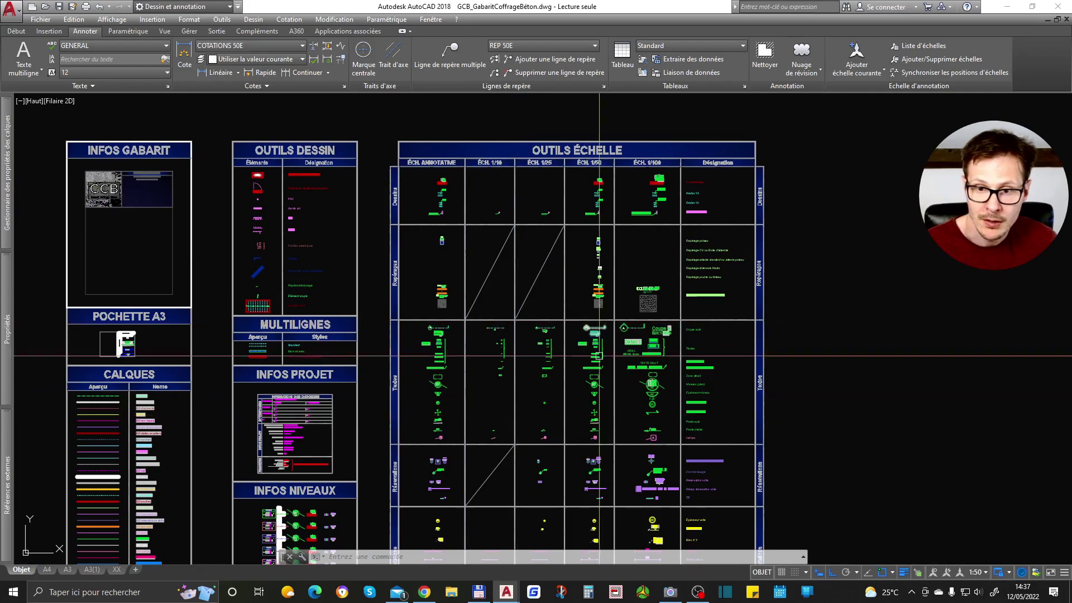
pyautogui.scroll(5, 408, 357)
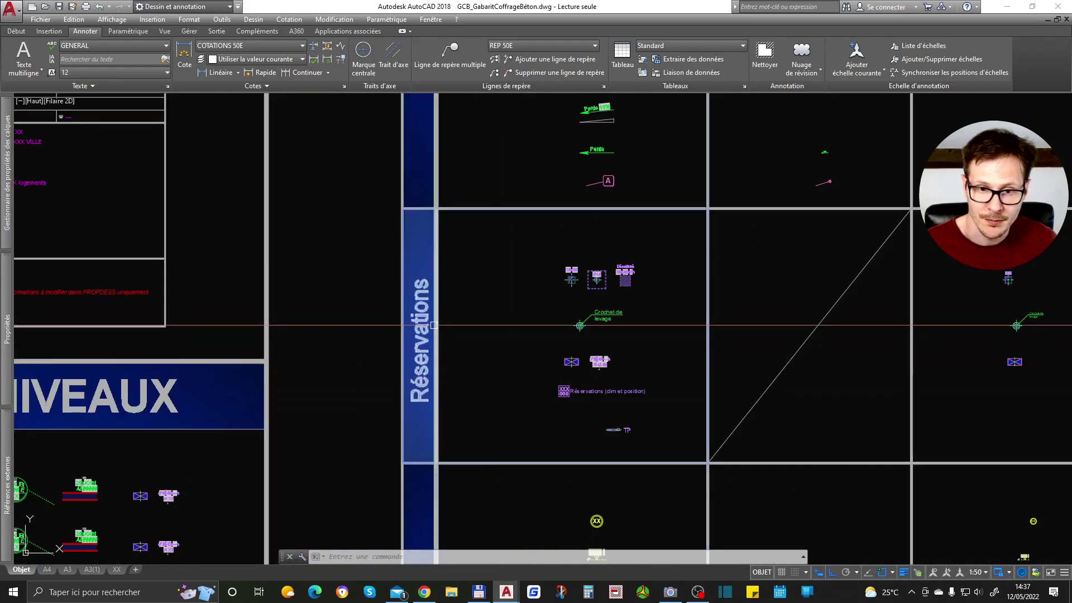
pyautogui.scroll(-5, 447, 329)
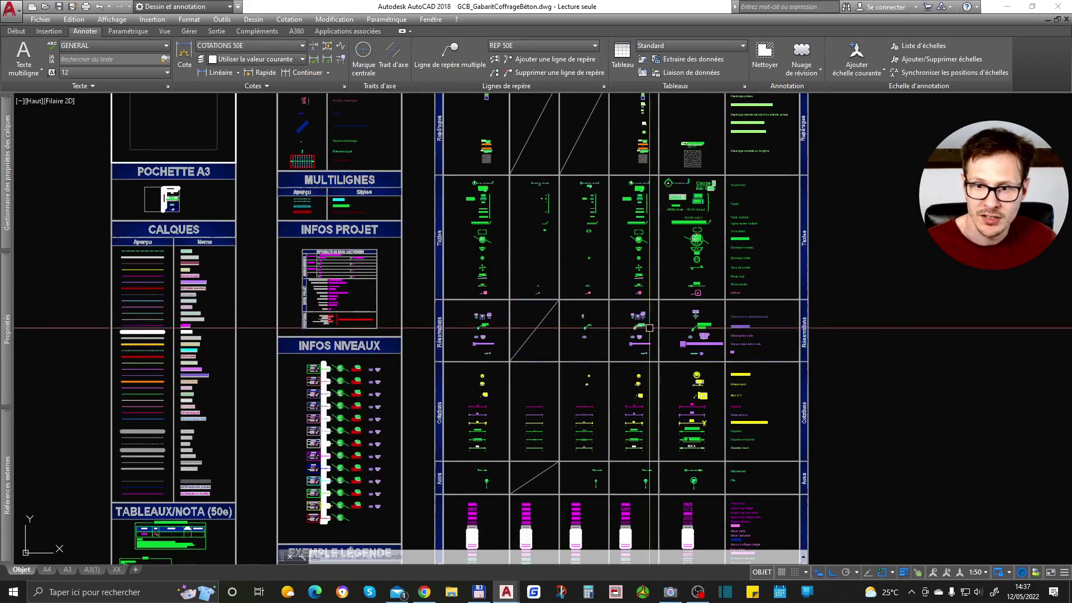
# Examine the slab opening, Décaissé and Crochet de levage blocks in the Réservations row at the different scales
pyautogui.scroll(6, 649, 328)
pyautogui.moveTo(439, 219); pyautogui.dragTo(474, 265, button='middle')
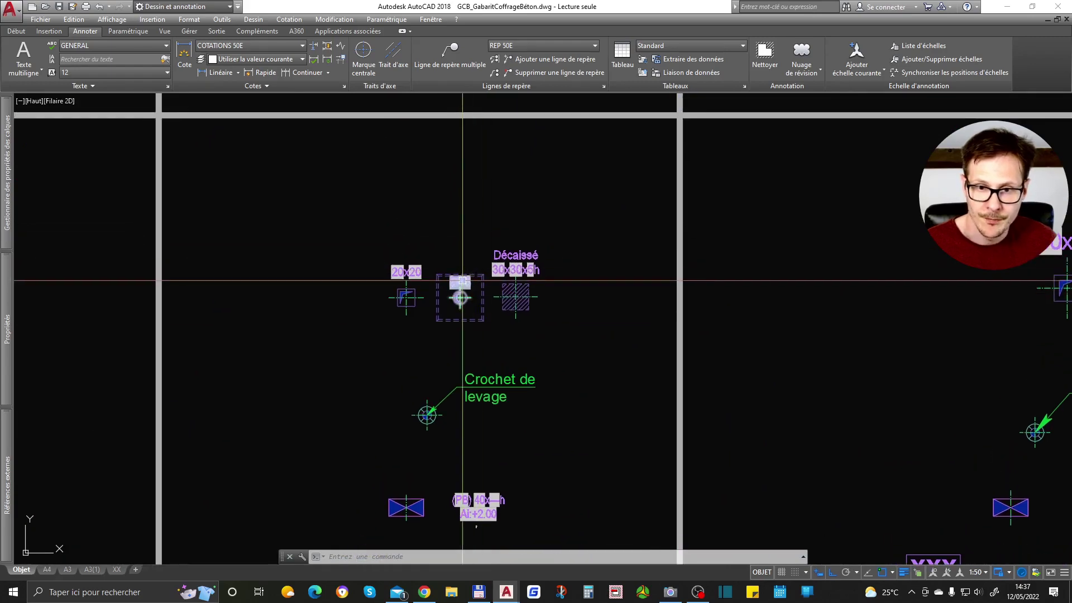
pyautogui.scroll(3, 459, 302)
pyautogui.scroll(-8, 469, 307)
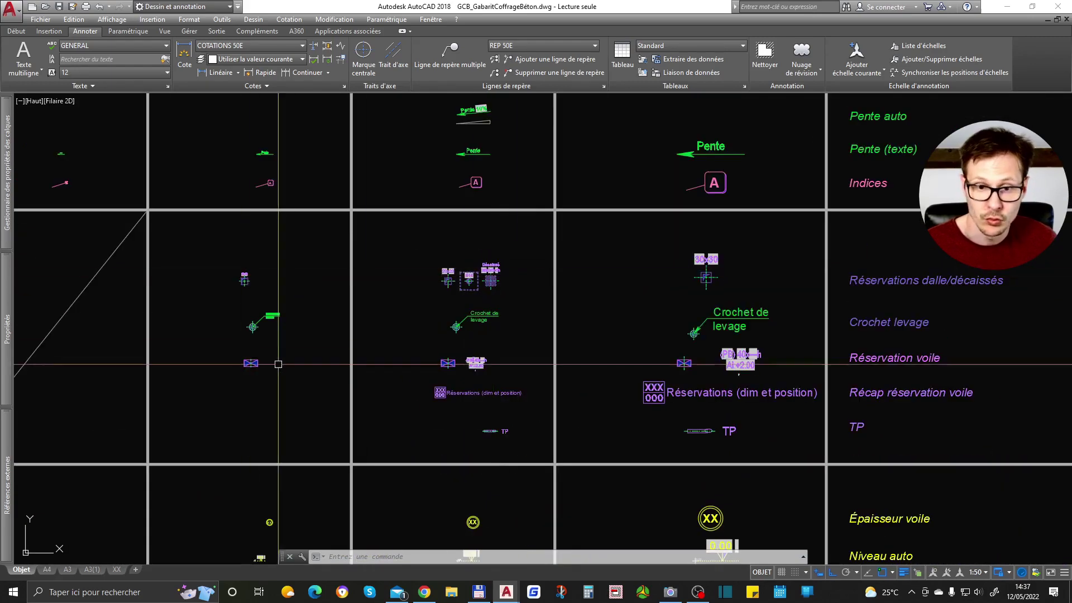
pyautogui.scroll(5, 477, 313)
pyautogui.scroll(-4, 471, 323)
pyautogui.scroll(4, 472, 323)
pyautogui.moveTo(472, 322)
pyautogui.mouseDown(button='middle')
pyautogui.moveTo(496, 249)
pyautogui.moveTo(474, 192)
pyautogui.mouseUp(button='middle')
# Set the 20x20 reservation block's type to Rectangulaire, Avec annotations, Avec axes
pyautogui.click(355, 219)
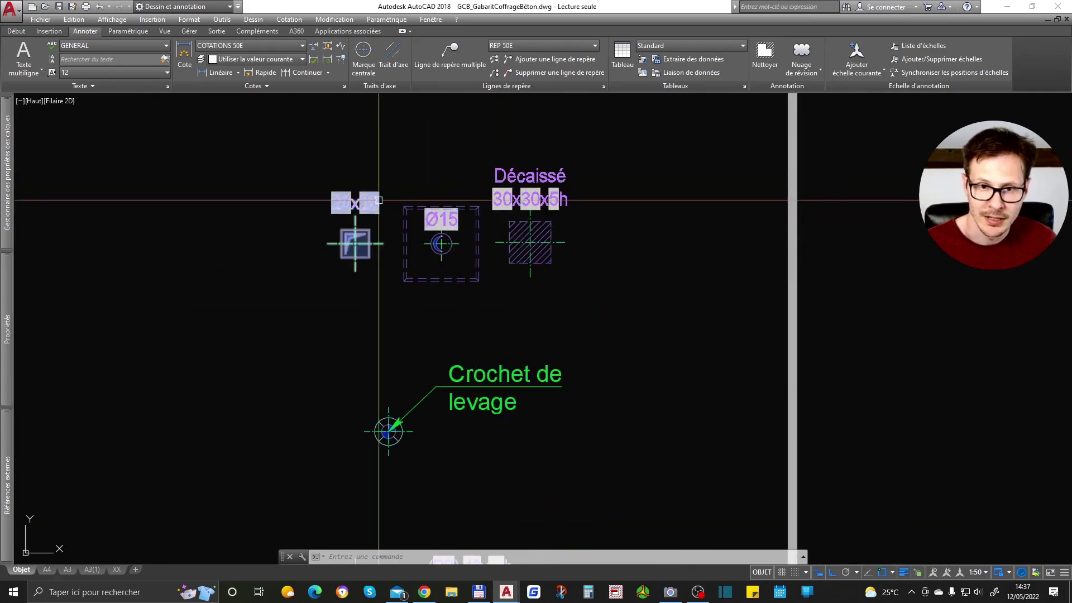
pyautogui.click(355, 272)
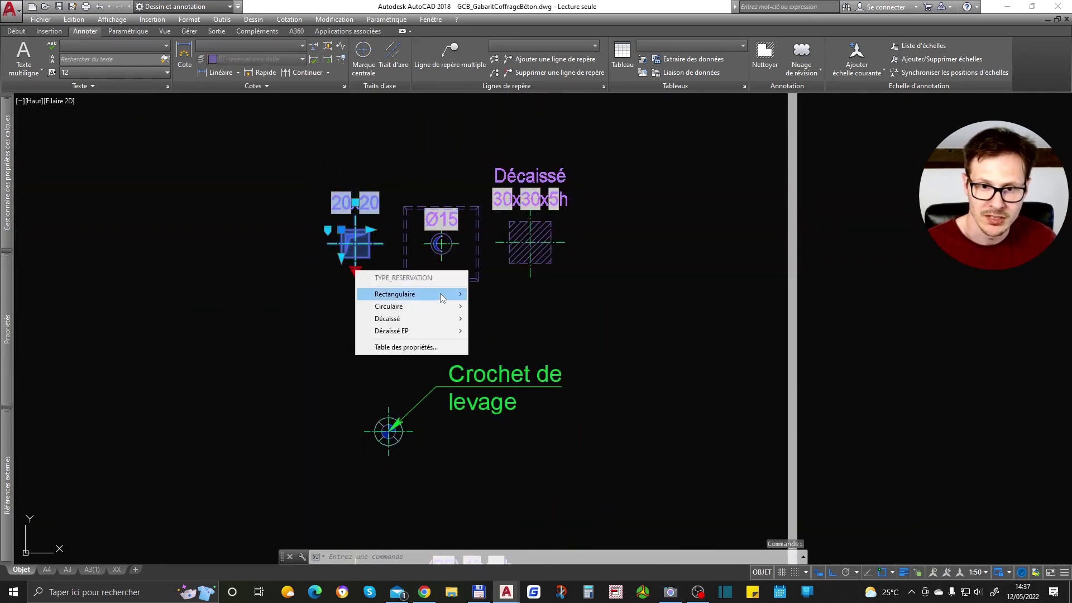
pyautogui.moveTo(442, 297)
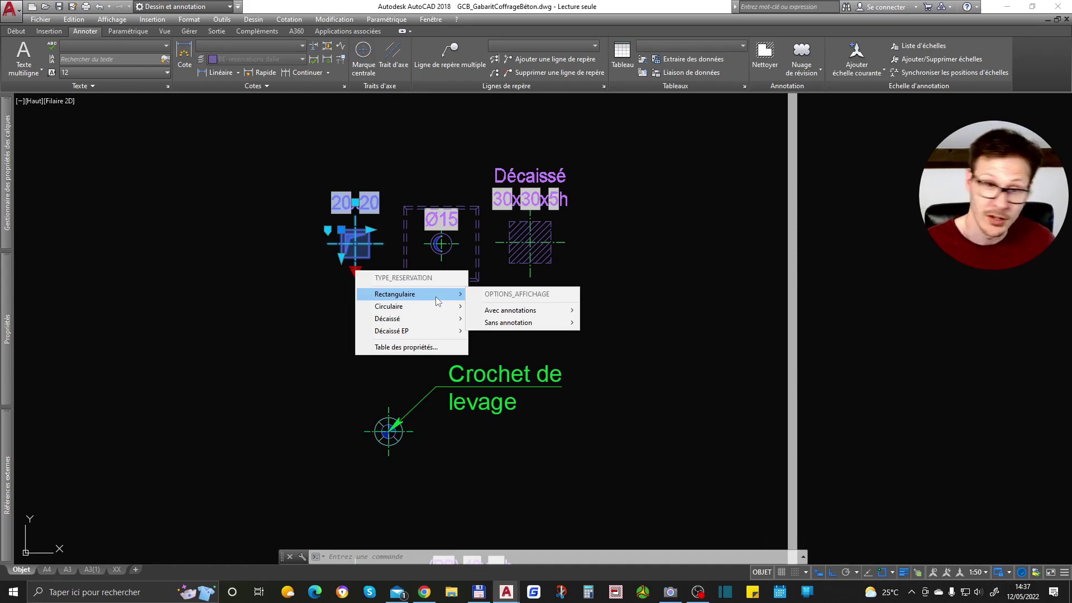
pyautogui.press('Escape')
pyautogui.moveTo(351, 230); pyautogui.dragTo(432, 291, button='middle')
pyautogui.scroll(2, 431, 291)
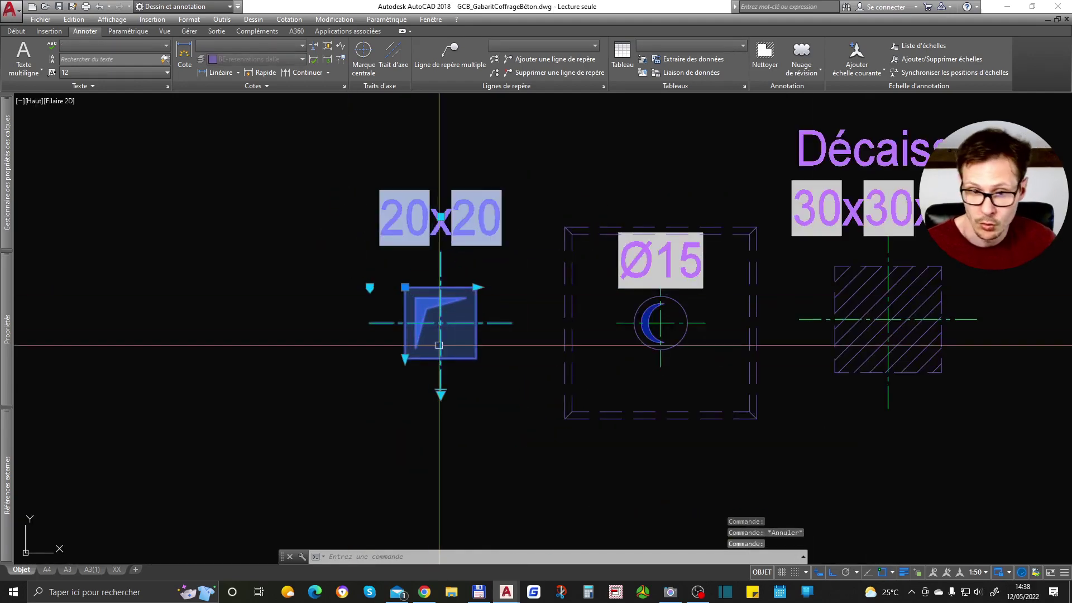
pyautogui.scroll(-1, 442, 401)
pyautogui.click(441, 397)
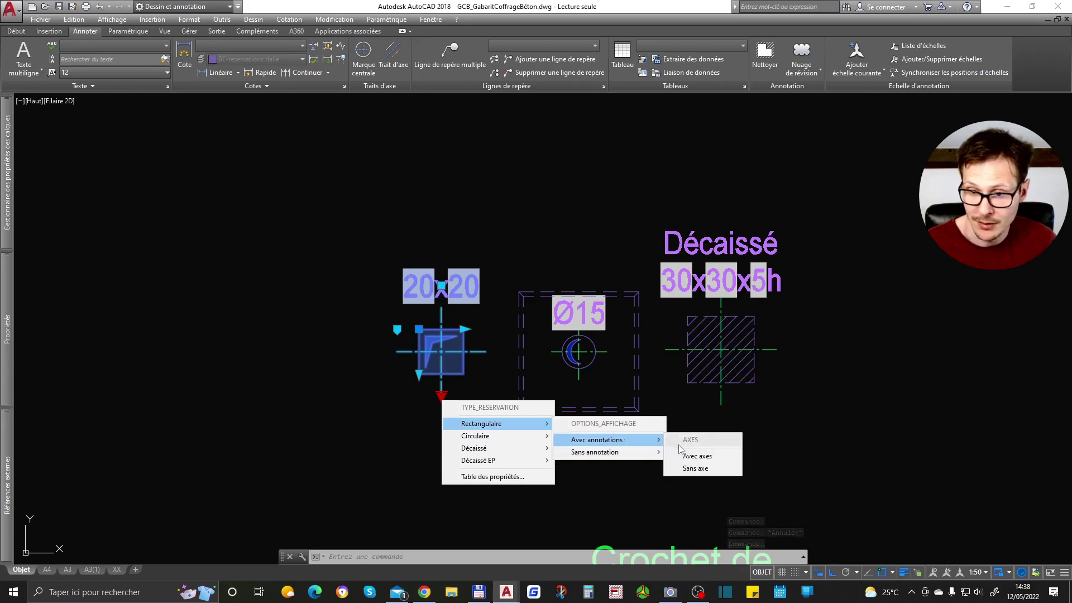
pyautogui.click(698, 456)
# Switch the rectangular reservation block to Circulaire, Sans annotation, Avec axes, and enlarge its circle to a diameter of about 38
pyautogui.click(441, 395)
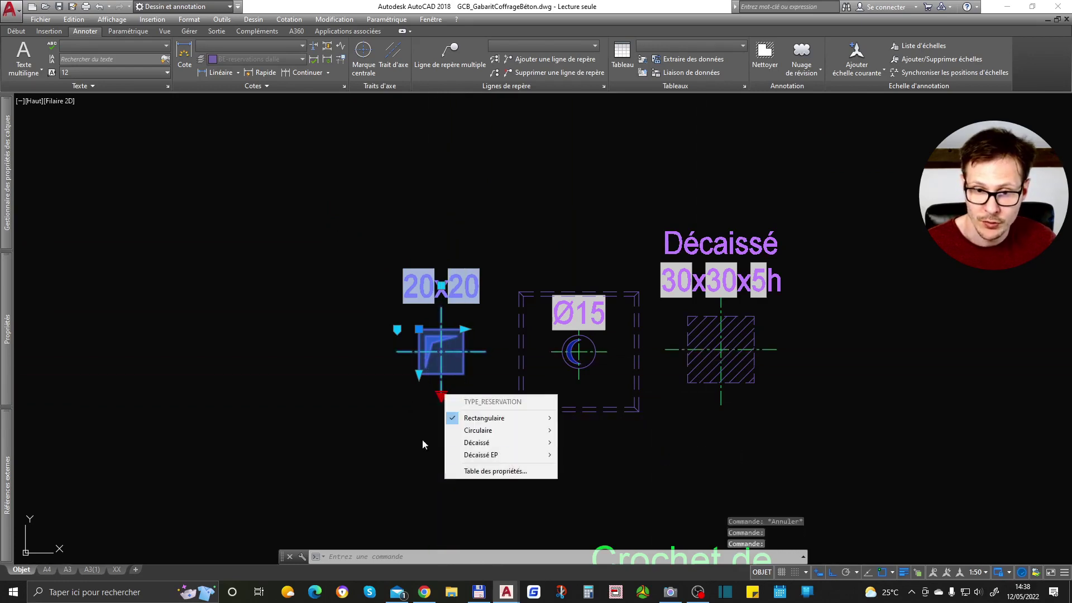
pyautogui.moveTo(492, 418)
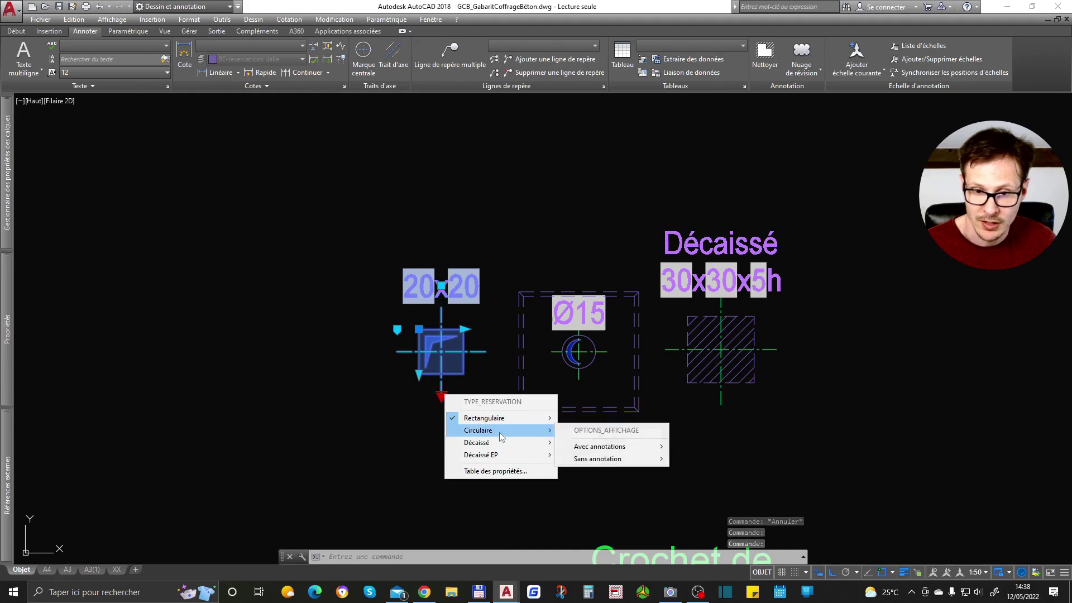
pyautogui.moveTo(614, 459)
pyautogui.click(708, 475)
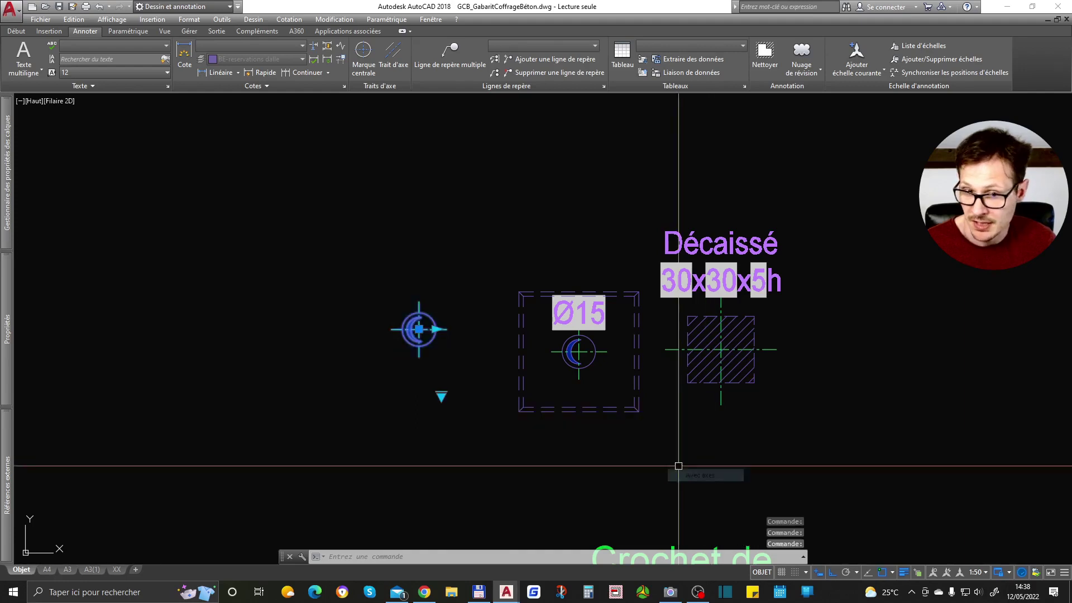
pyautogui.click(436, 329)
pyautogui.click(426, 335)
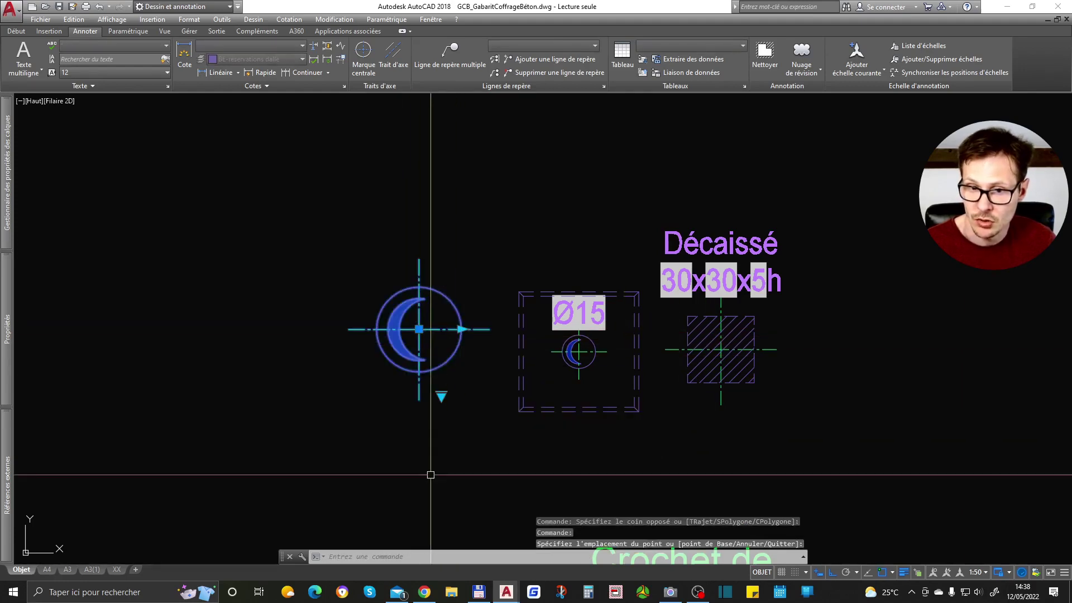
# Set the circular reservation to Avec annotations, Avec axes, and update its fields so the diameter label matches the circle
pyautogui.click(444, 393)
pyautogui.click(441, 396)
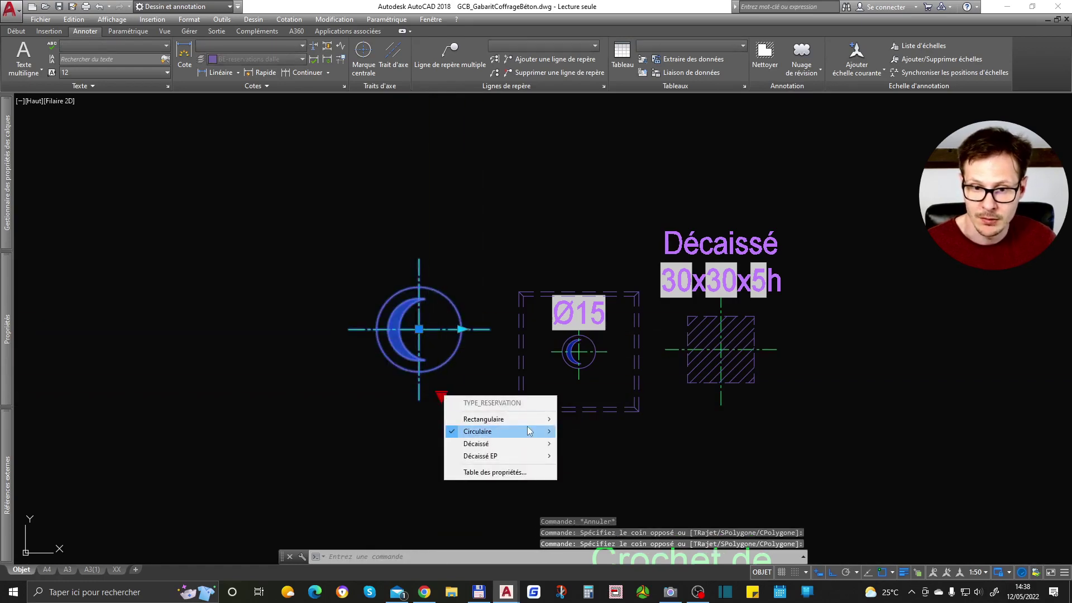
pyautogui.moveTo(529, 431)
pyautogui.click(706, 464)
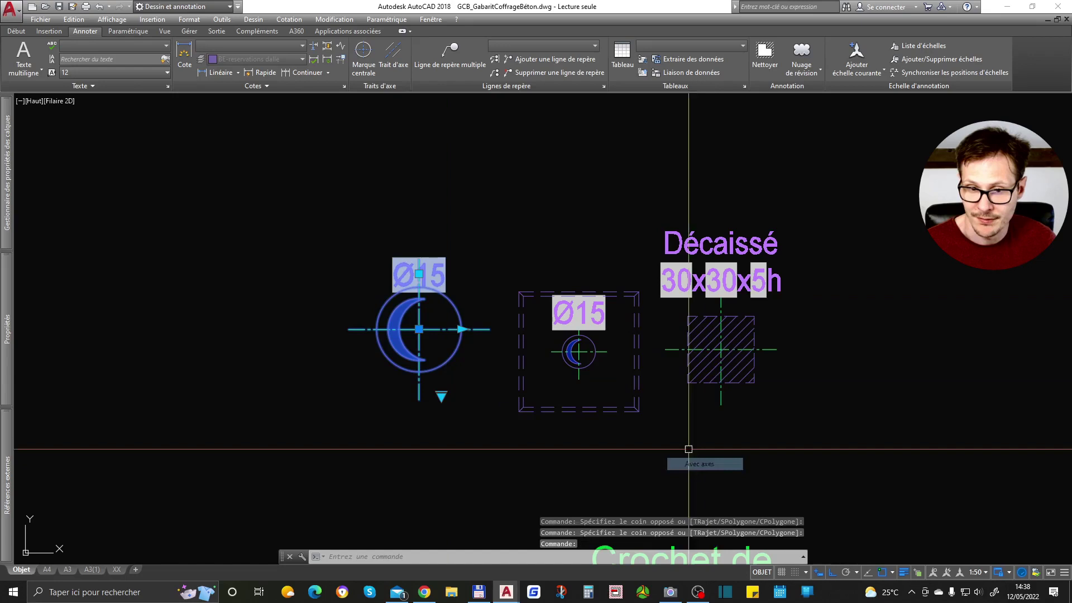
pyautogui.write('m')
pyautogui.press('Return')
pyautogui.click(433, 269)
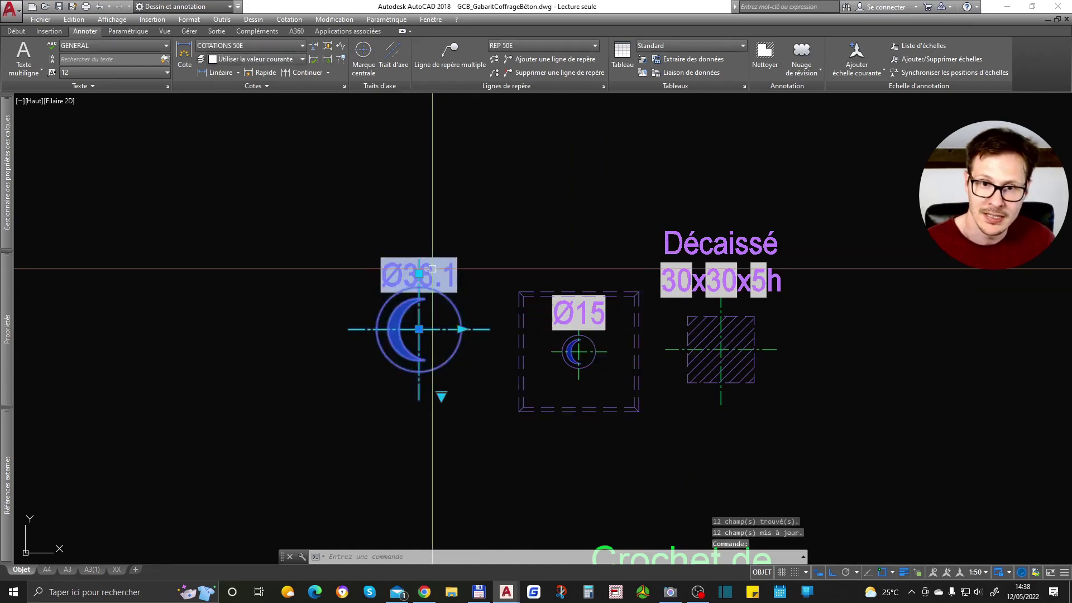
# Set the circular reservation's radius to 10 and update its diameter label's field
pyautogui.click(461, 329)
pyautogui.write('10')
pyautogui.press('Return')
pyautogui.write('m')
pyautogui.press('Return')
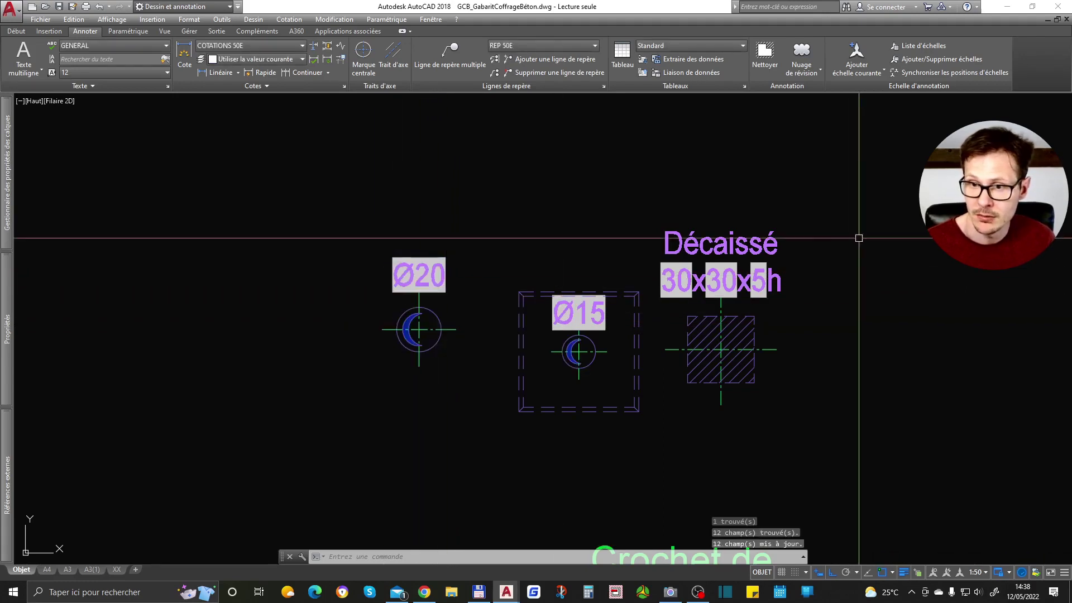
pyautogui.click(396, 270)
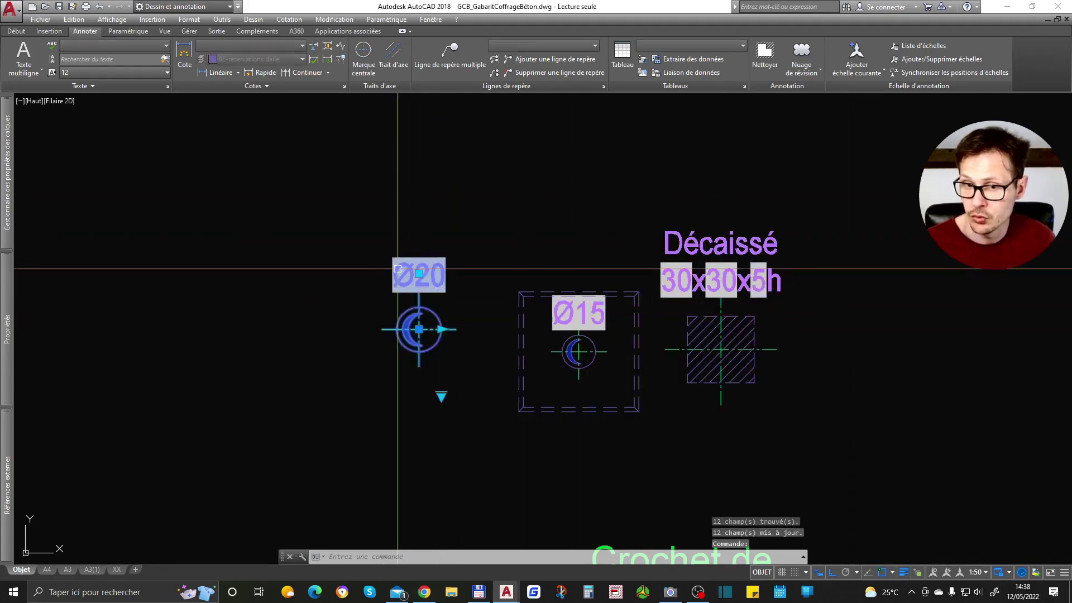
# Switch the circular reservation to Rectangulaire with its annotations and axes, and move it slightly away from the Ø15 reservation
pyautogui.click(440, 397)
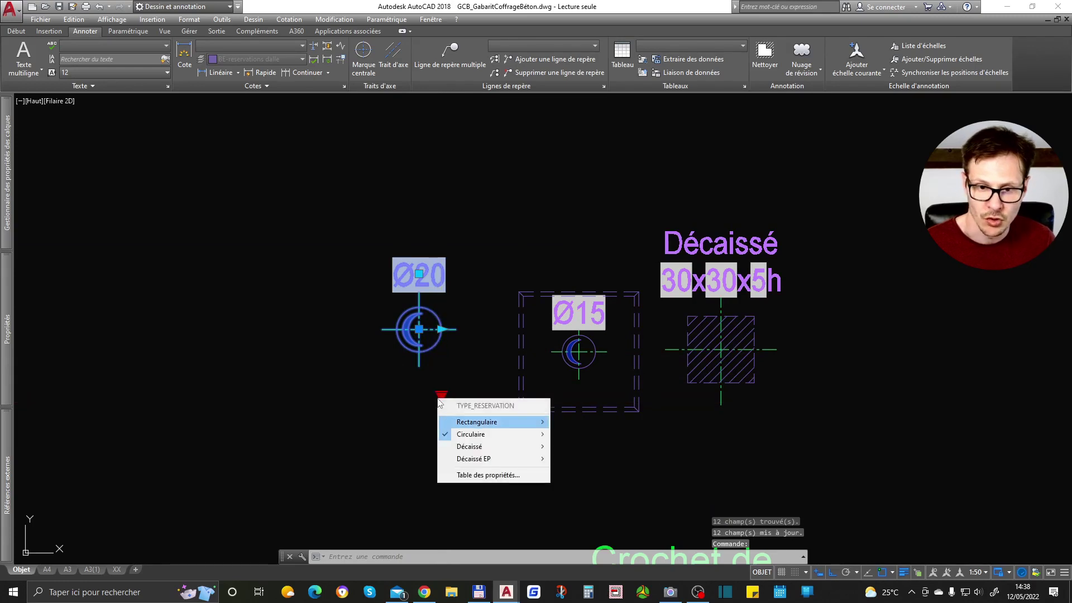
pyautogui.press('Return')
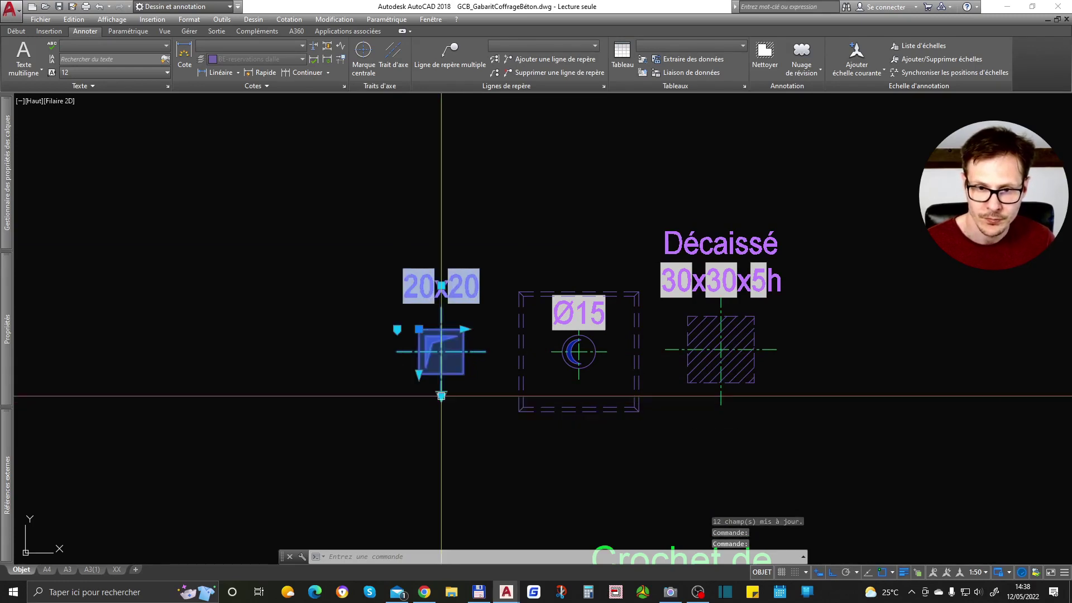
pyautogui.write('ma')
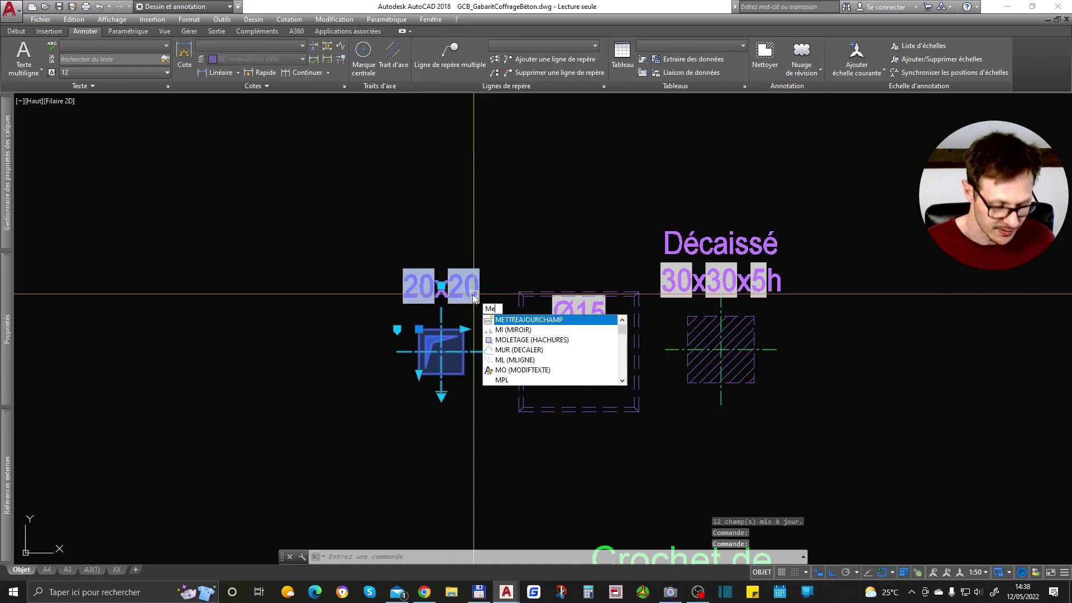
pyautogui.press('Return')
pyautogui.write('dp')
pyautogui.press('Return')
pyautogui.click(467, 197)
pyautogui.click(439, 216)
# Stretch the rectangular reservation horizontally to a width of 40 and update its dimension label's fields
pyautogui.click(436, 241)
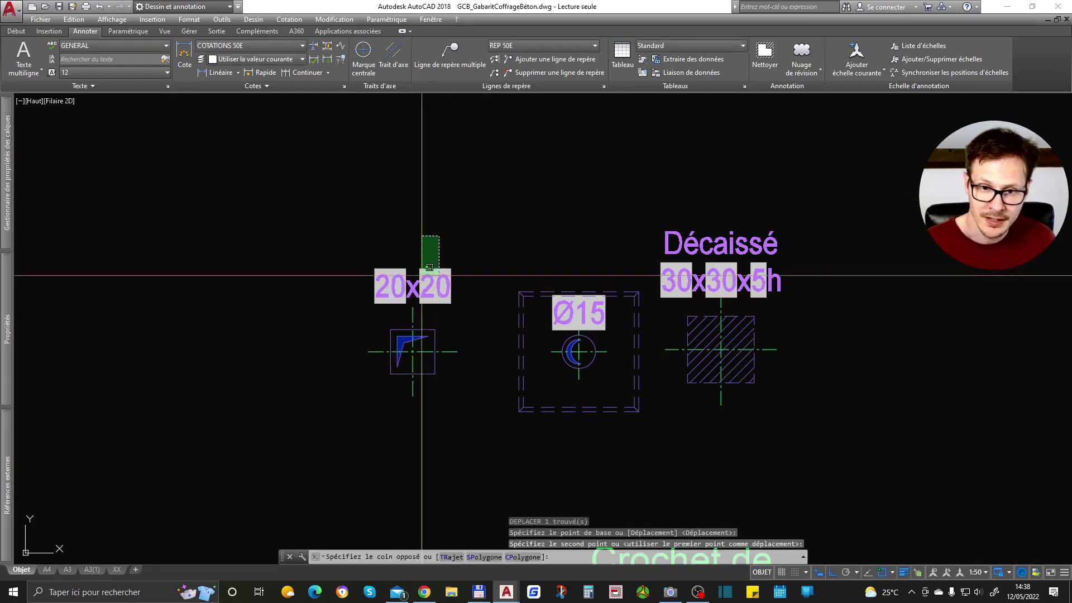
pyautogui.click(426, 296)
pyautogui.click(436, 329)
pyautogui.write('40')
pyautogui.press('Return')
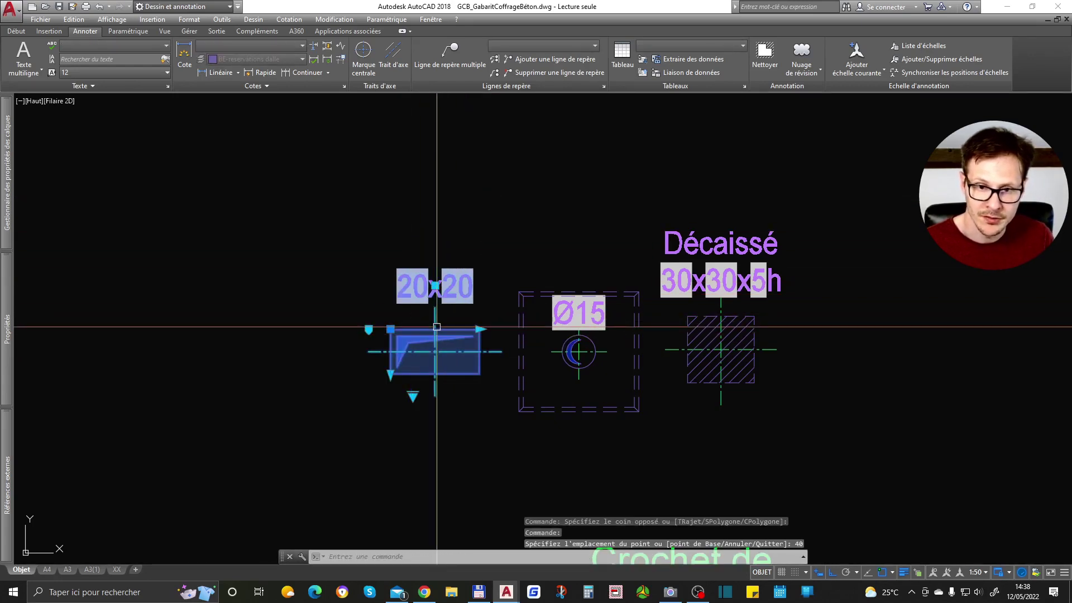
pyautogui.write('ma')
pyautogui.press('Return')
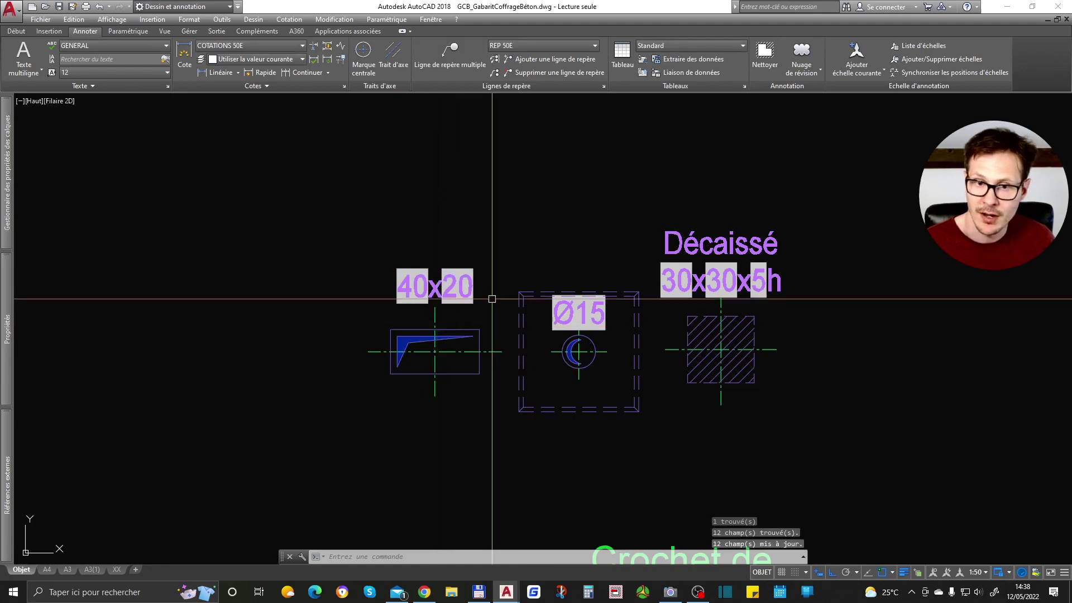
pyautogui.write('ma')
pyautogui.press('Return')
pyautogui.click(469, 249)
pyautogui.click(395, 361)
pyautogui.press('Return')
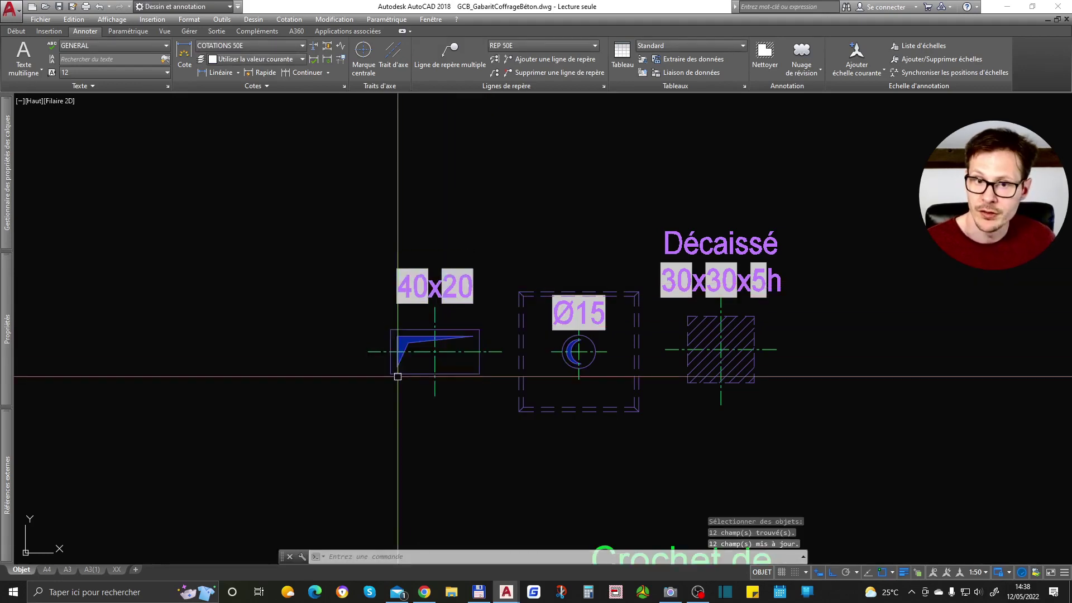
# Move the rectangular reservation horizontally, farther from the Ø15 reservation
pyautogui.scroll(-4, 538, 336)
pyautogui.click(500, 315)
pyautogui.write('d')
pyautogui.press('Return')
pyautogui.click(540, 263)
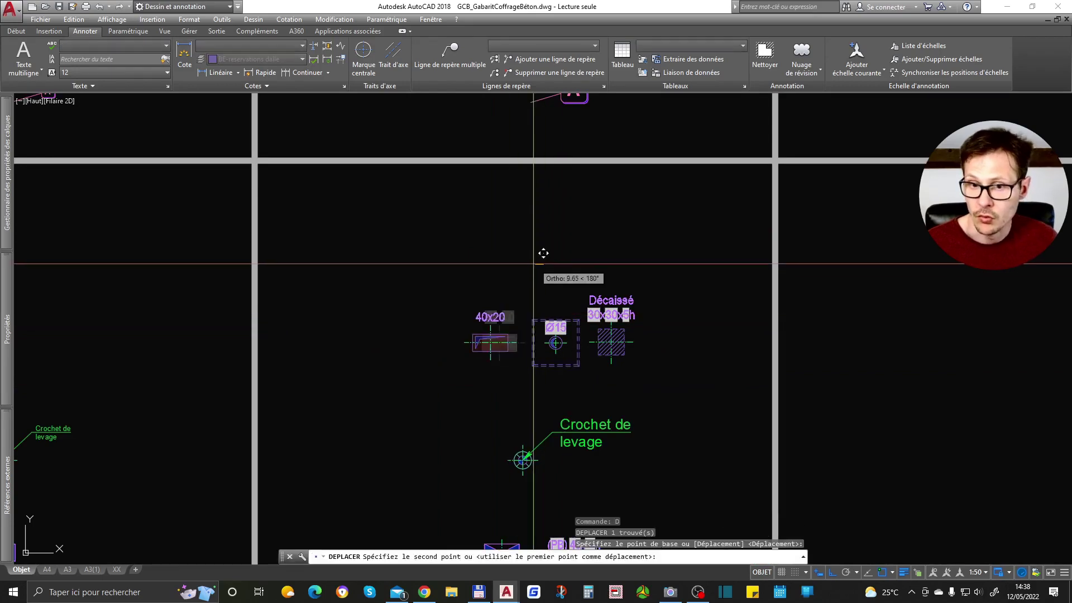
pyautogui.click(528, 263)
# Look over the whole template and its Multilignes, Infos projet and Calques tables
pyautogui.scroll(-2, 526, 340)
pyautogui.scroll(-4, 537, 344)
pyautogui.scroll(-4, 498, 287)
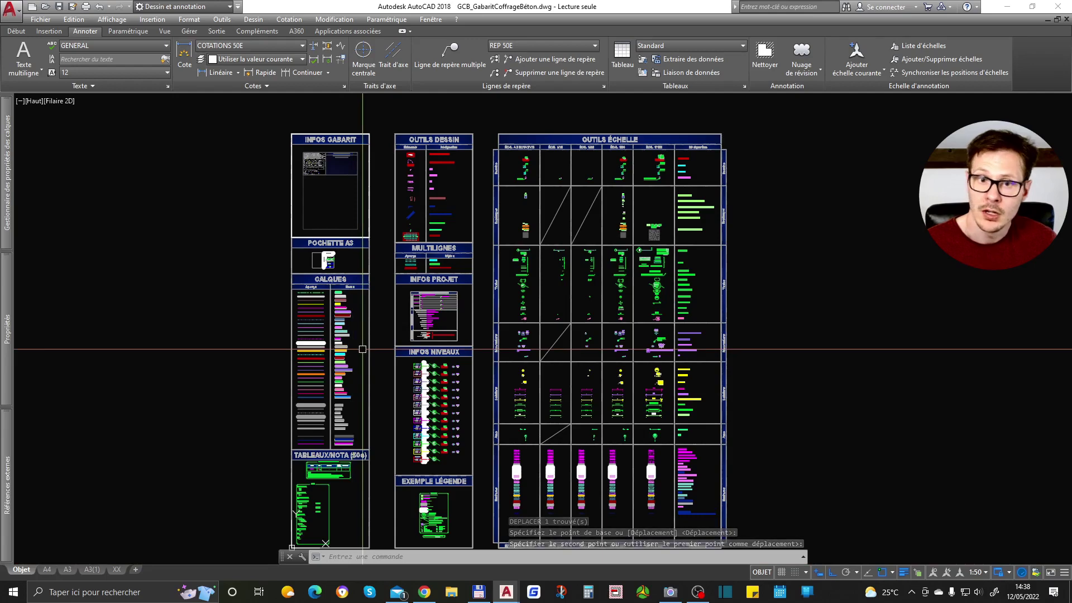
pyautogui.scroll(6, 411, 246)
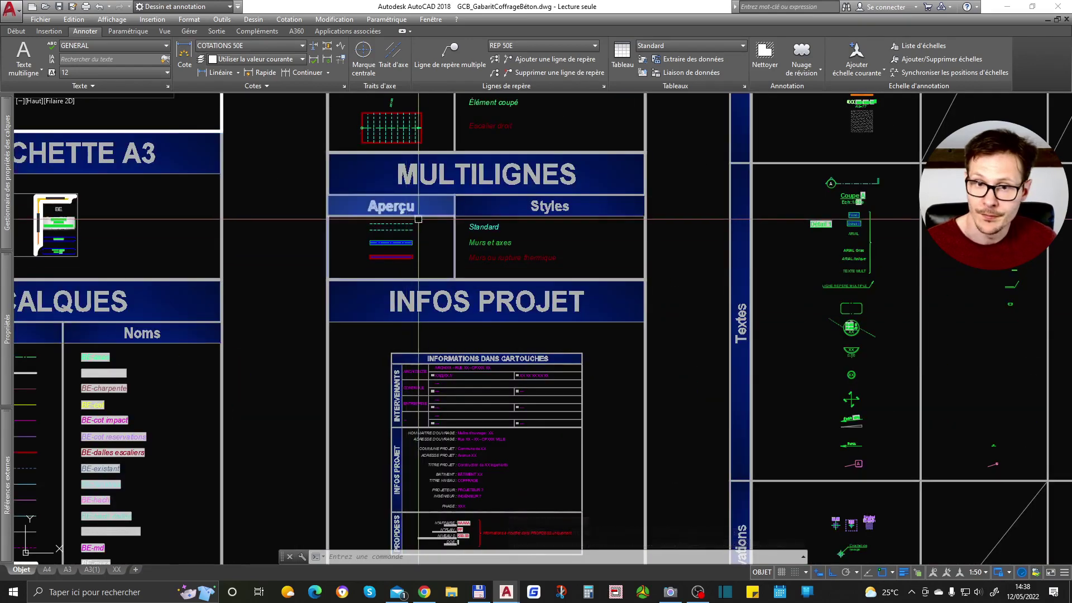
pyautogui.scroll(-2, 419, 335)
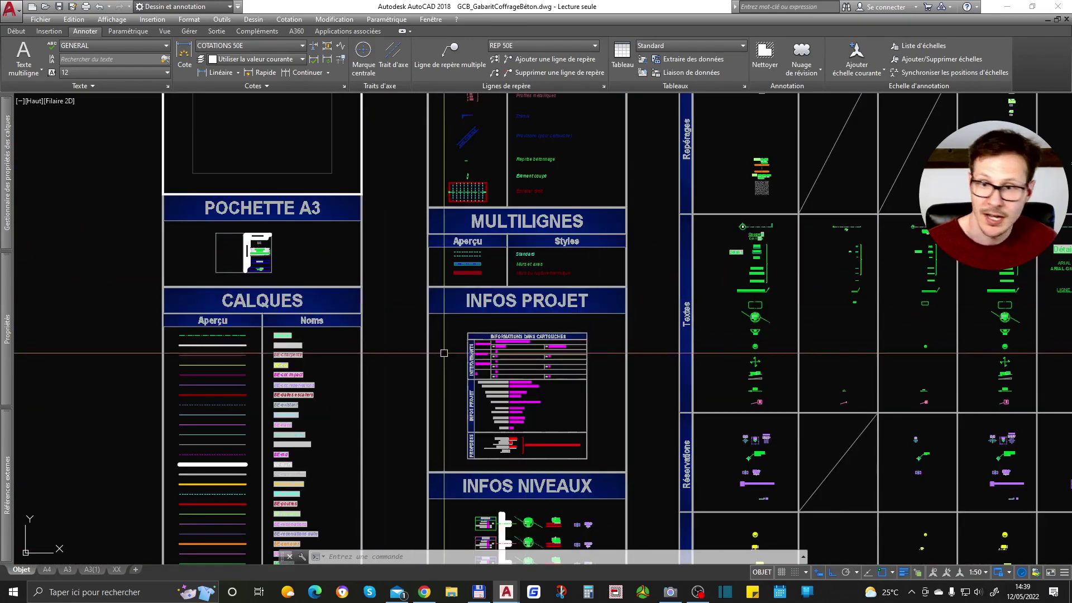
pyautogui.scroll(-4, 628, 346)
# Switch to the Modèle Gabarit.dwg drawing and examine the Axes row of its Outils échelle table
pyautogui.click(754, 229)
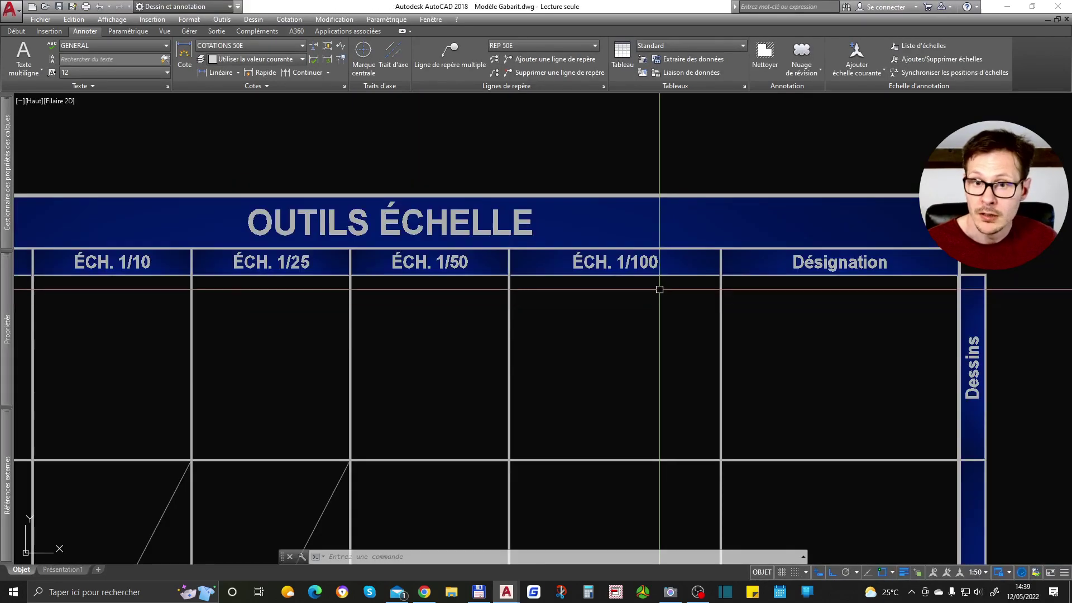
pyautogui.scroll(-7, 660, 296)
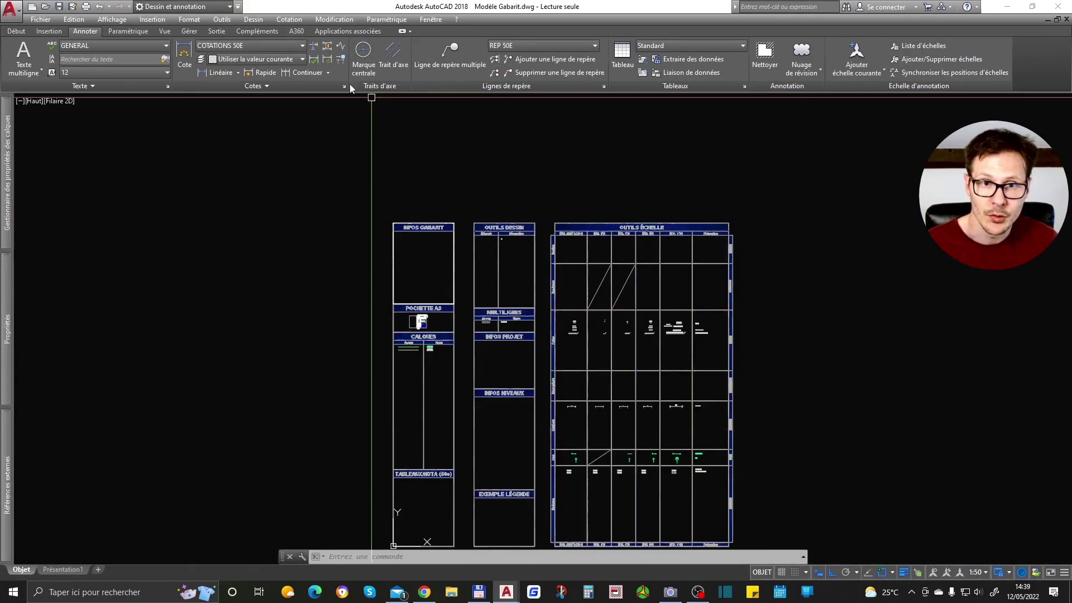
pyautogui.scroll(8, 678, 488)
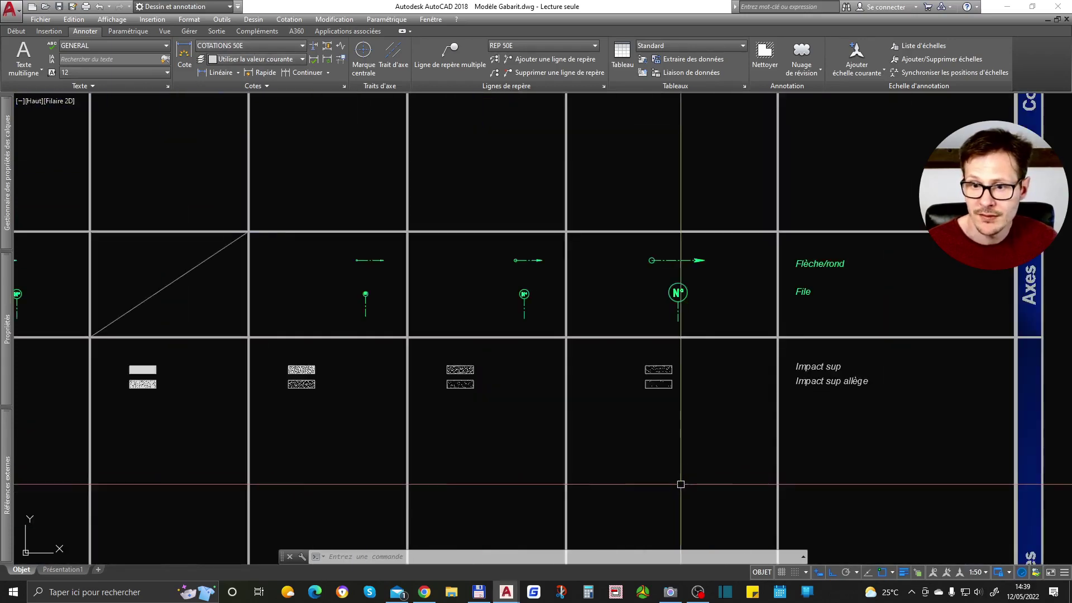
pyautogui.scroll(4, 687, 291)
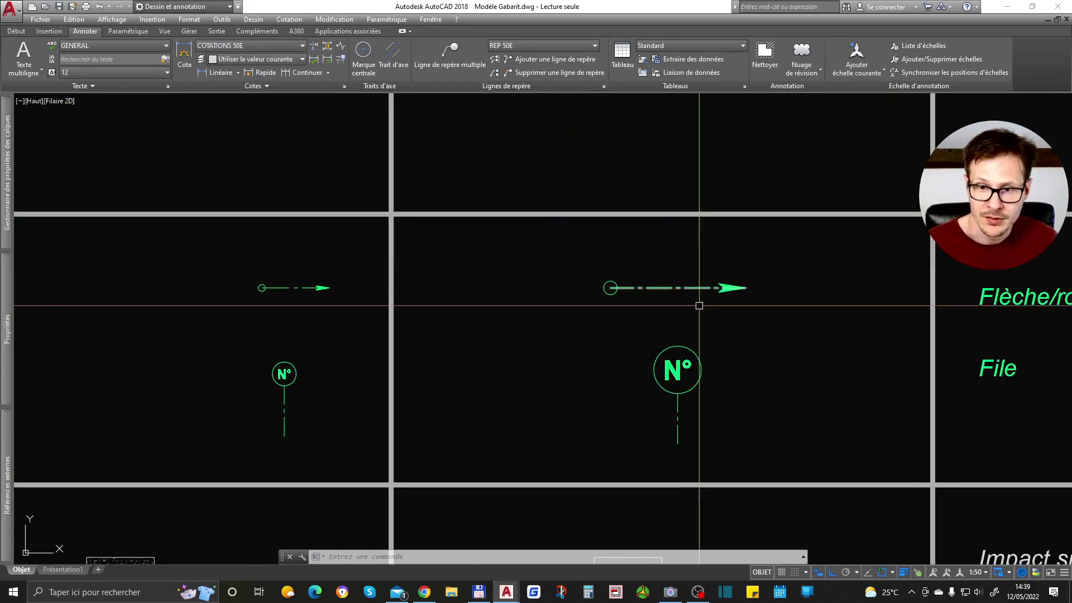
# Switch the 1/100 axis line's start symbol to Flèche (arrivé escalier) and back to Rond (départ escalier)
pyautogui.click(726, 285)
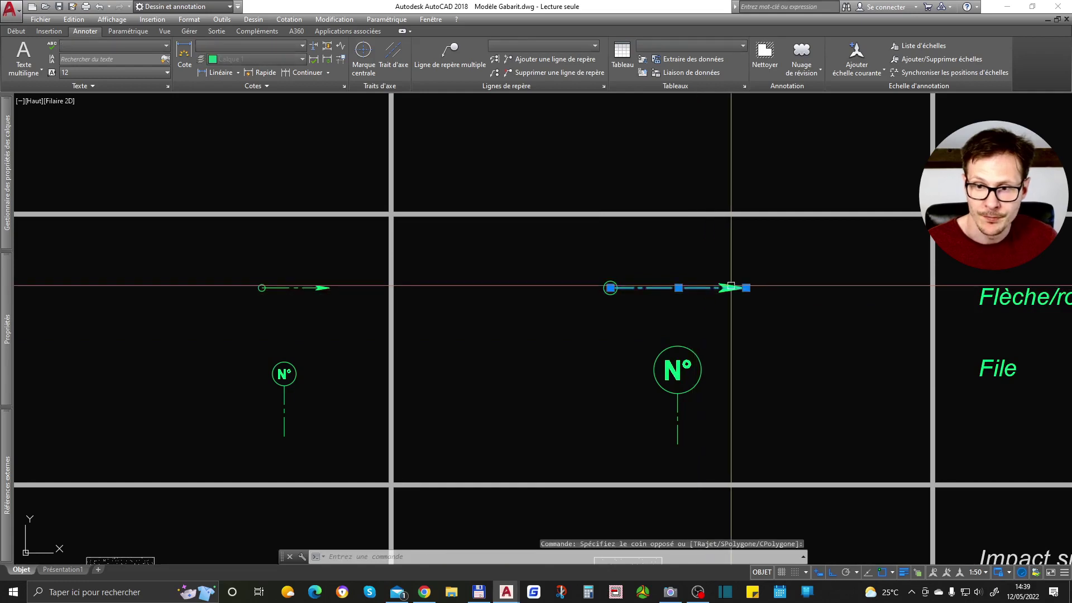
pyautogui.scroll(4, 630, 280)
pyautogui.click(570, 308)
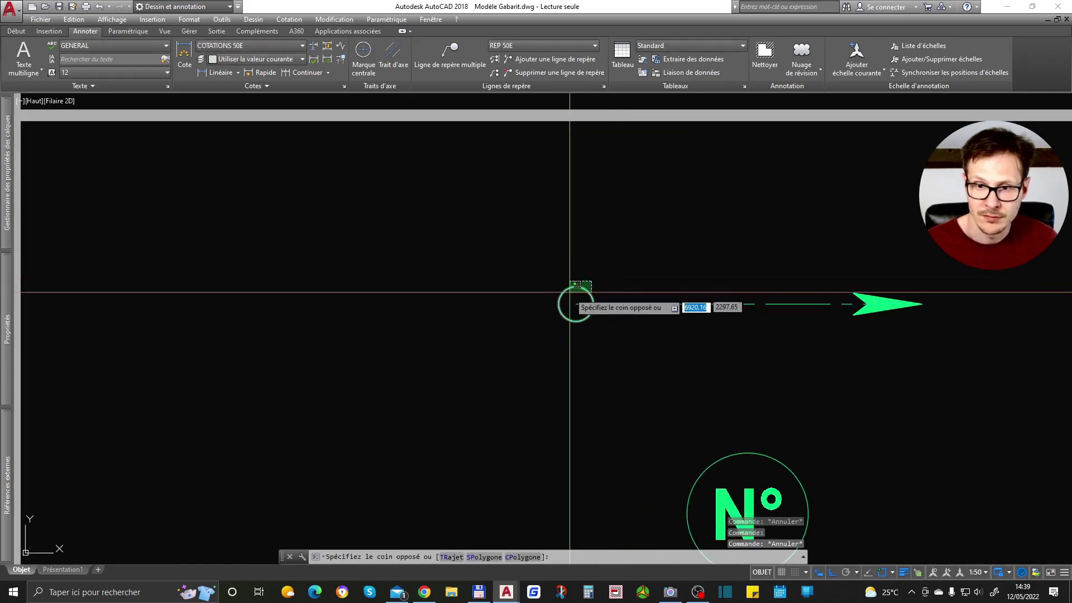
pyautogui.click(611, 305)
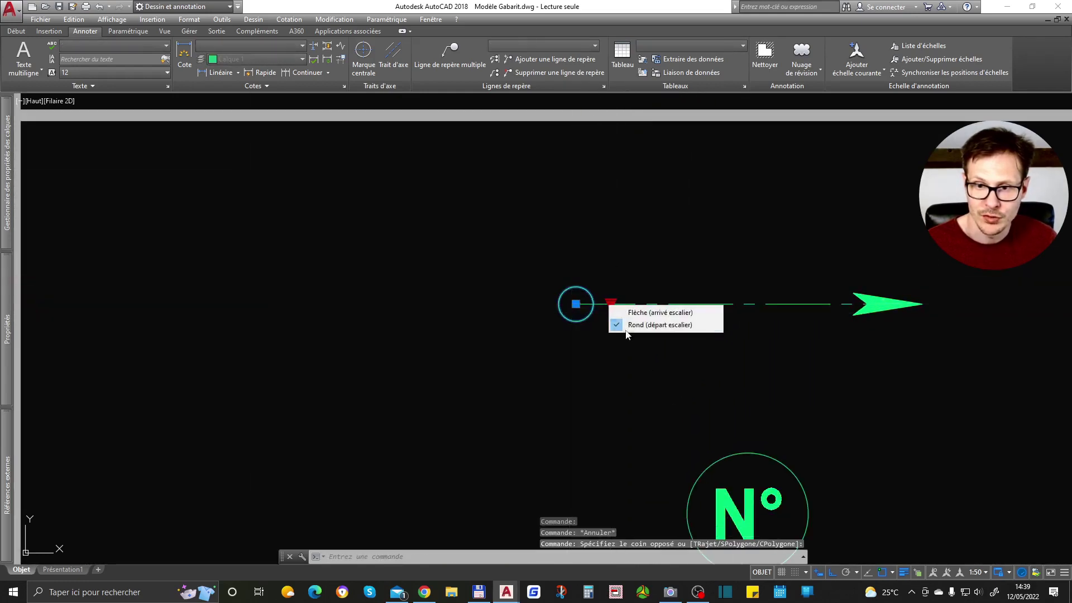
pyautogui.click(659, 314)
pyautogui.click(611, 304)
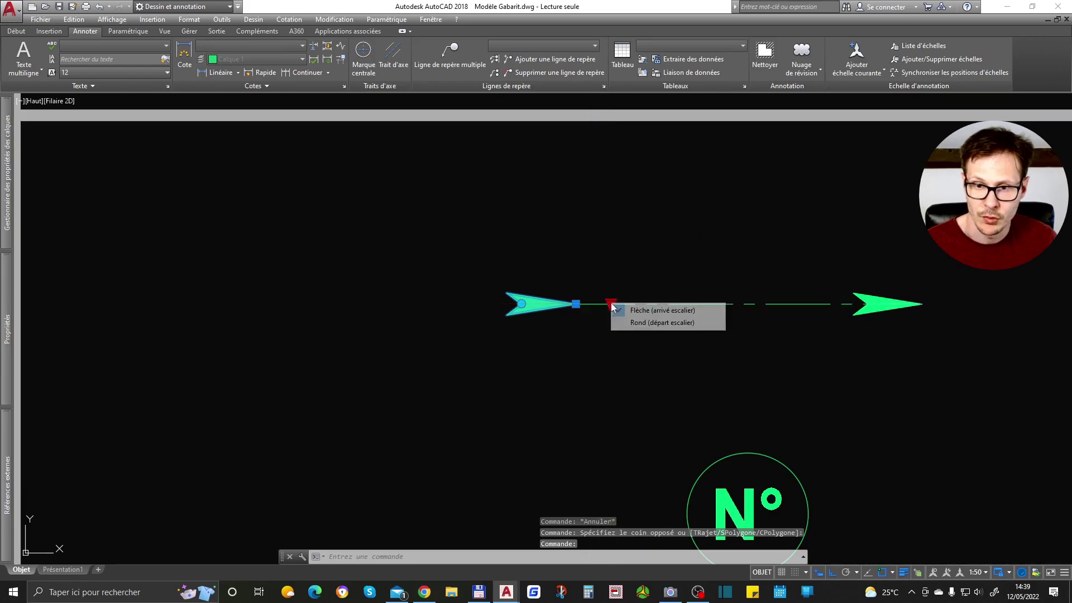
pyautogui.click(655, 323)
pyautogui.scroll(-8, 527, 276)
pyautogui.press('Escape')
pyautogui.press('Escape')
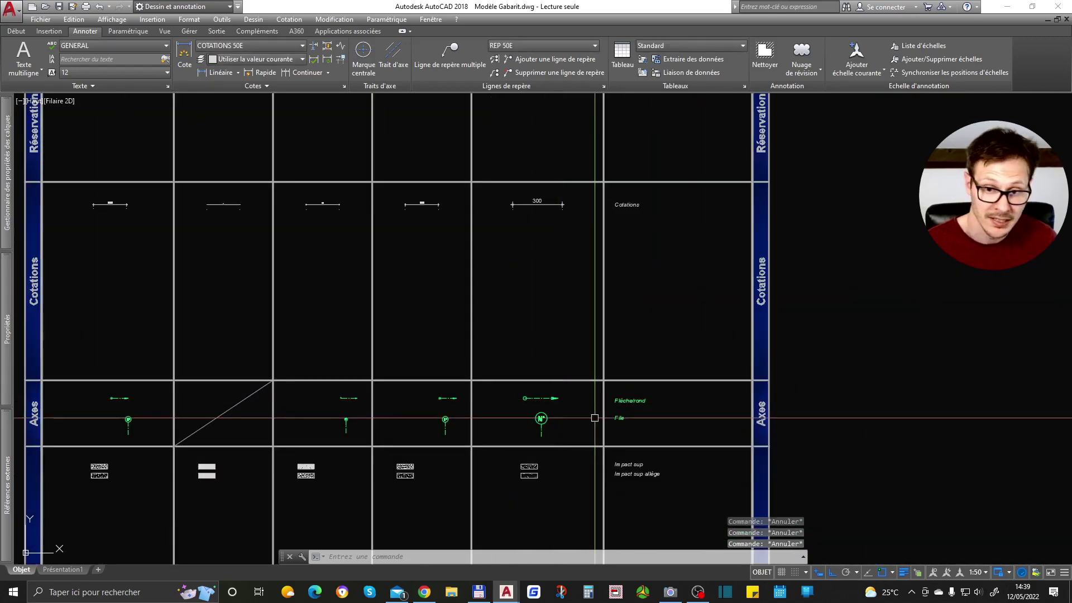
# Inspect the sample dimensions in the Cotations row, selecting the one for the 1/100 scale
pyautogui.scroll(3, 559, 201)
pyautogui.click(519, 226)
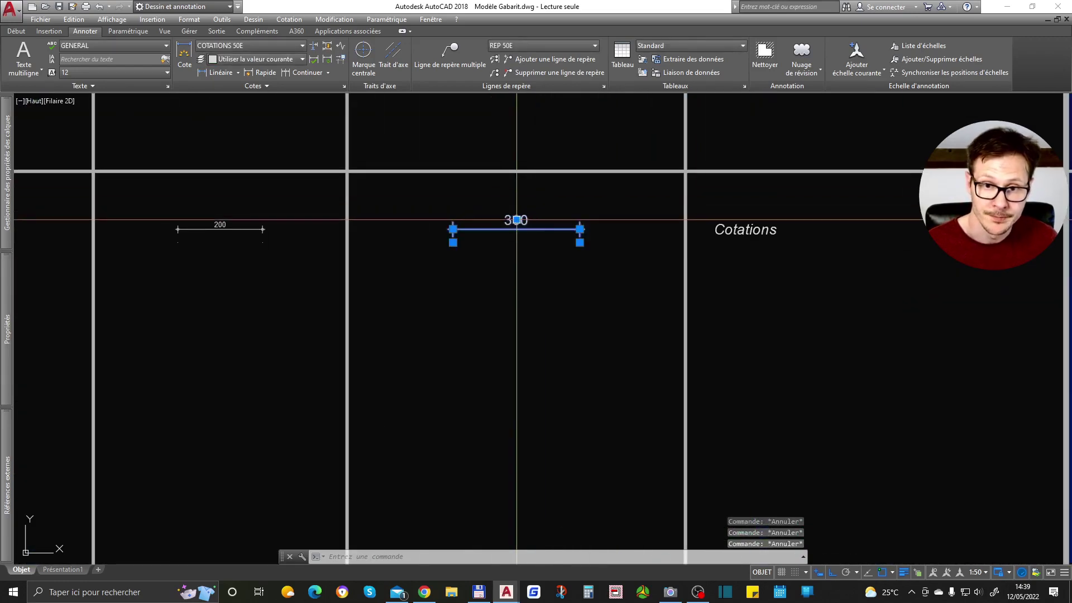
pyautogui.scroll(-1, 633, 265)
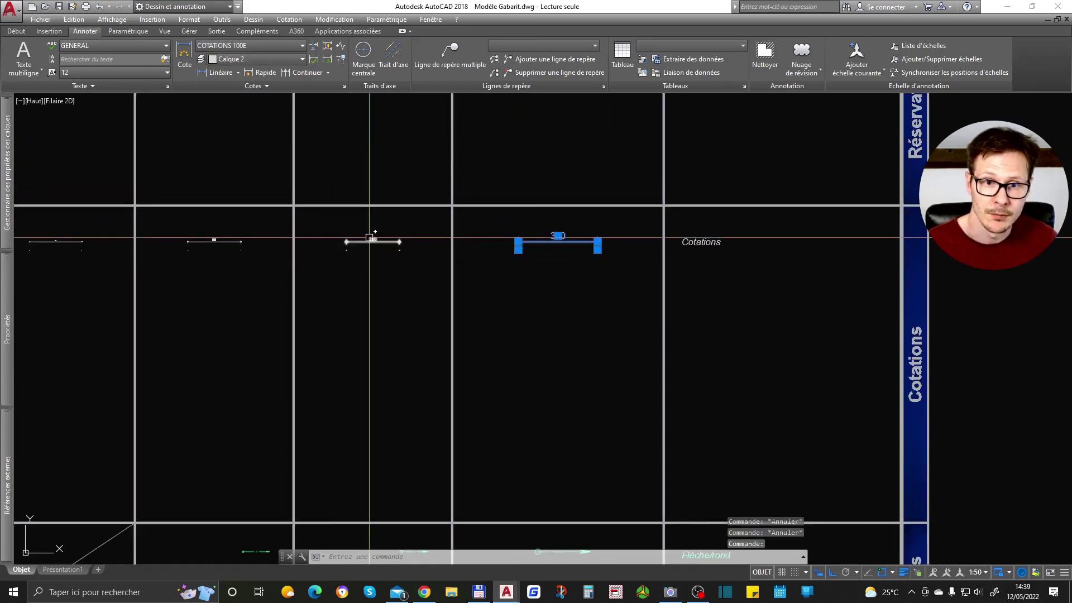
pyautogui.press('Escape')
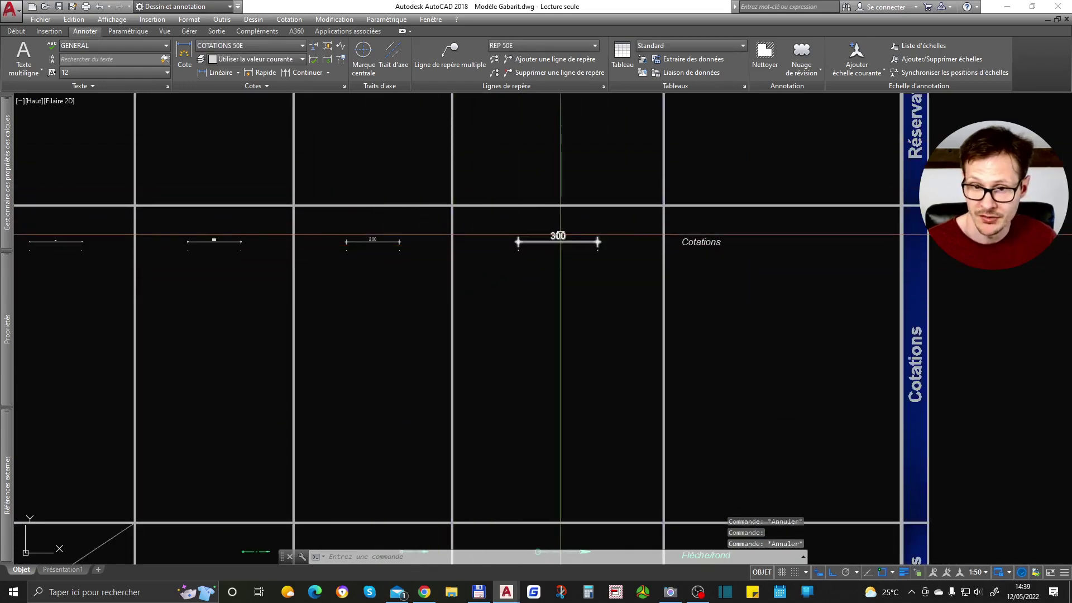
pyautogui.scroll(-4, 571, 296)
pyautogui.scroll(-3, 572, 295)
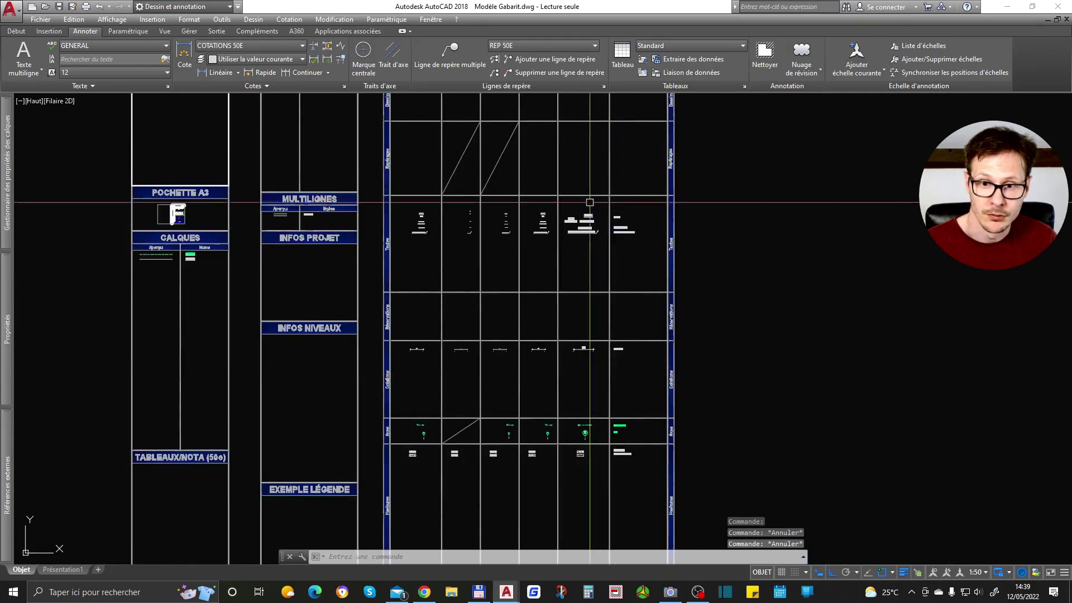
# Examine the sample texts and multileaders in the Textes row, from the annotative column to the 1/100 column
pyautogui.moveTo(602, 199); pyautogui.dragTo(625, 296, button='middle')
pyautogui.scroll(8, 626, 296)
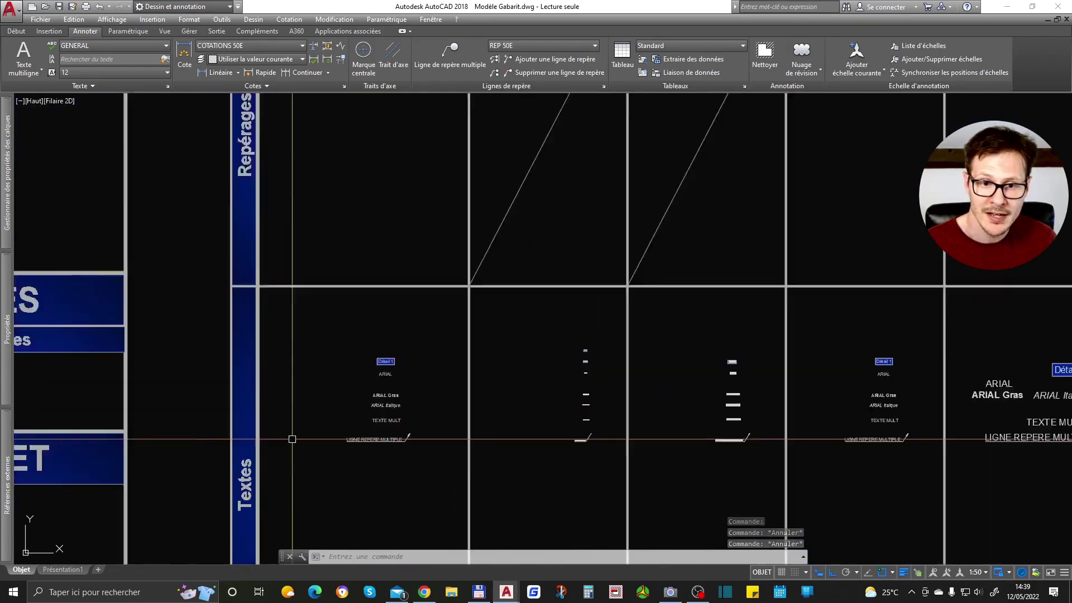
pyautogui.scroll(5, 441, 311)
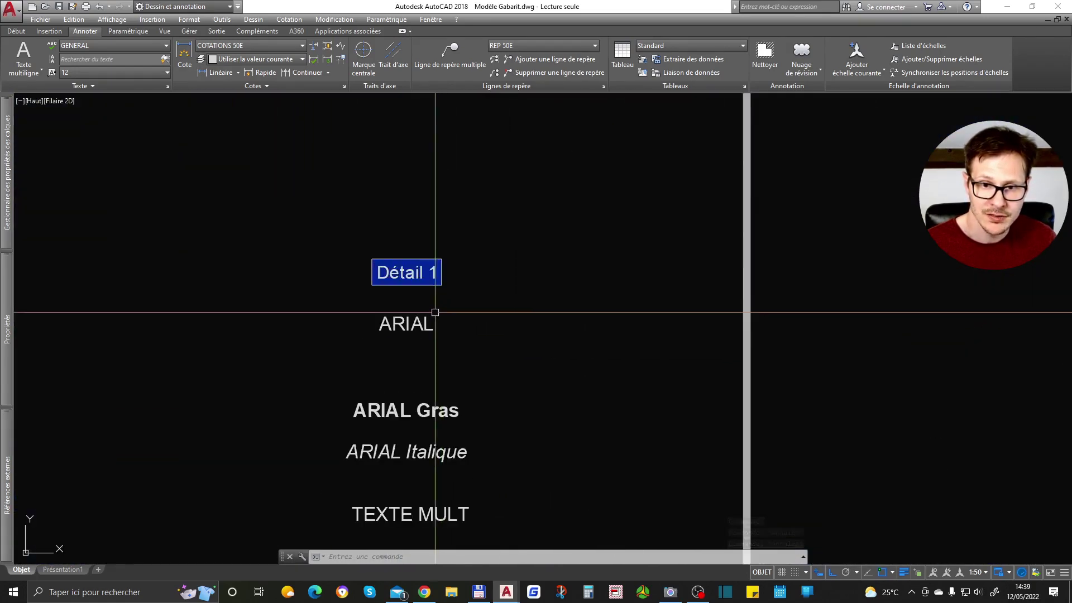
pyautogui.click(426, 322)
pyautogui.scroll(-2, 428, 257)
pyautogui.press('Escape')
pyautogui.scroll(-6, 337, 309)
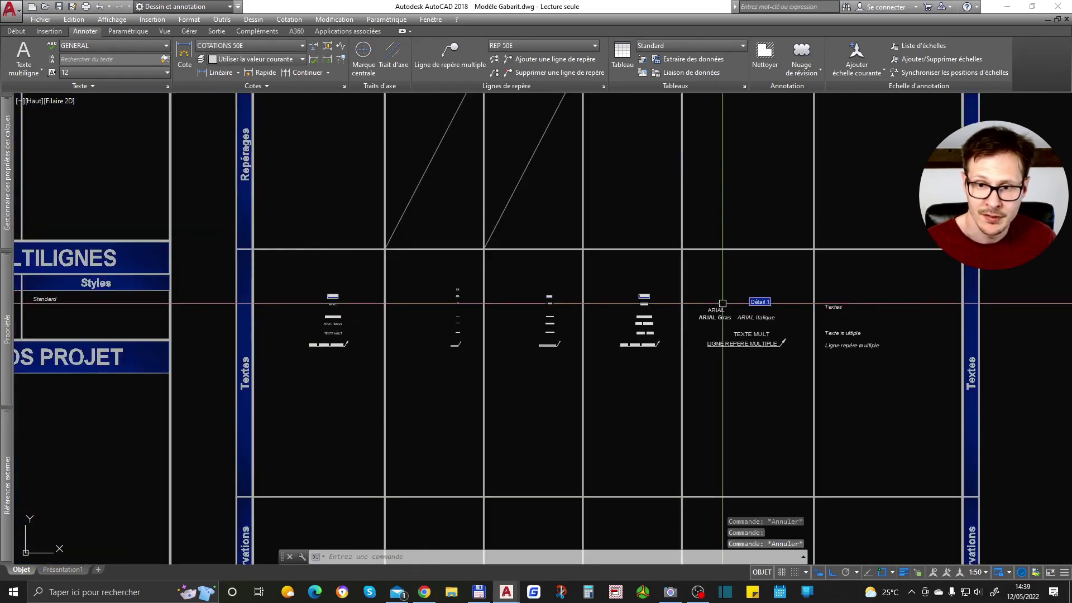
pyautogui.scroll(5, 727, 305)
pyautogui.click(463, 302)
pyautogui.press('Escape')
pyautogui.moveTo(874, 327); pyautogui.dragTo(650, 320, button='middle')
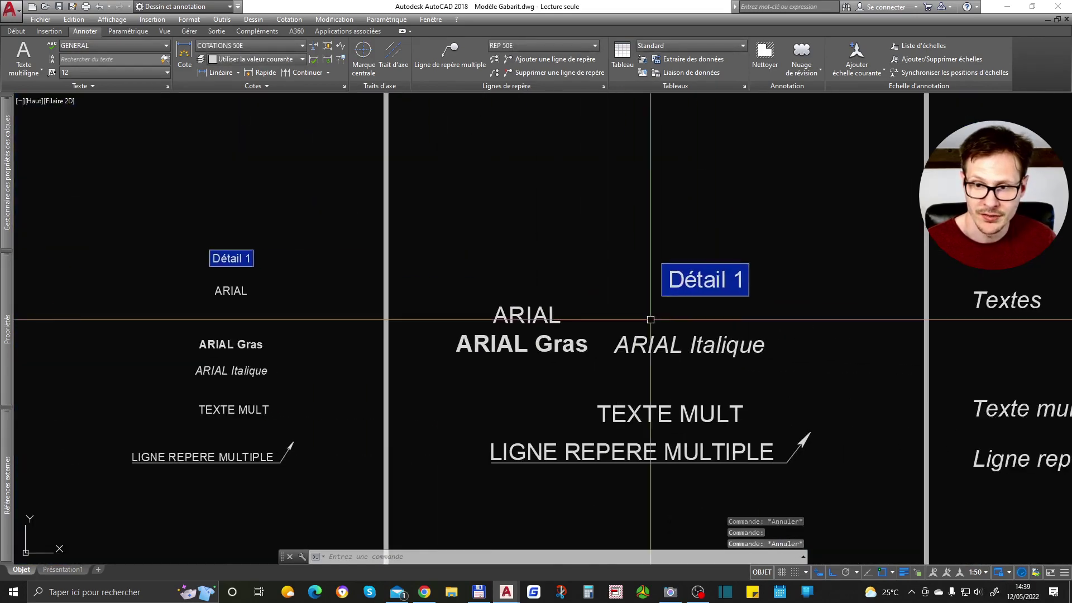
# Review the ÉCH. 1/100 column of the Outils échelle table, from its header down to the Axes and Hachures samples
pyautogui.scroll(-8, 608, 280)
pyautogui.scroll(3, 642, 262)
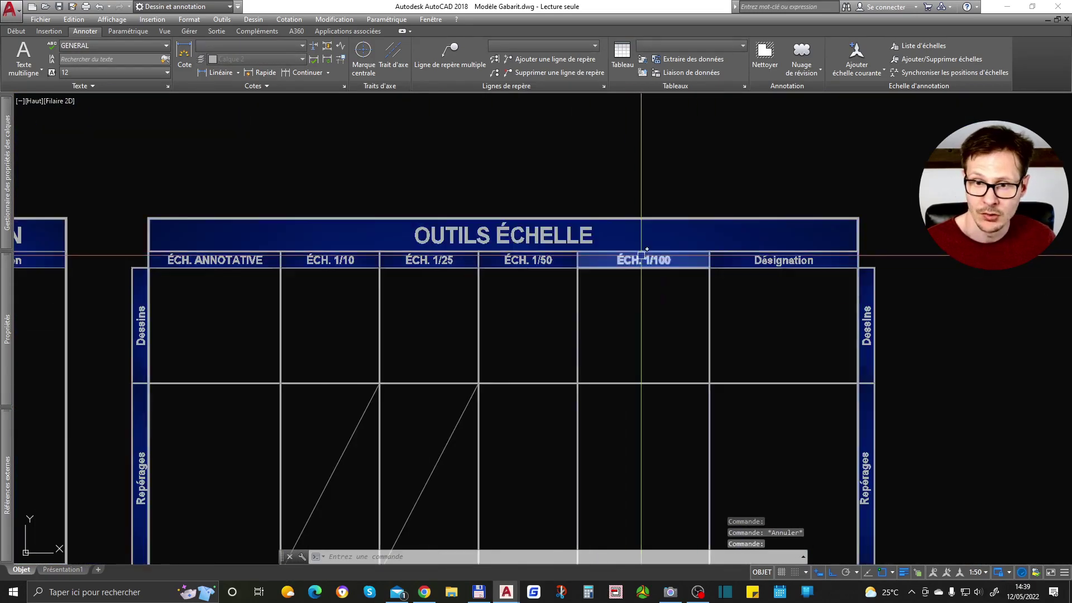
pyautogui.scroll(-5, 677, 264)
pyautogui.scroll(5, 647, 395)
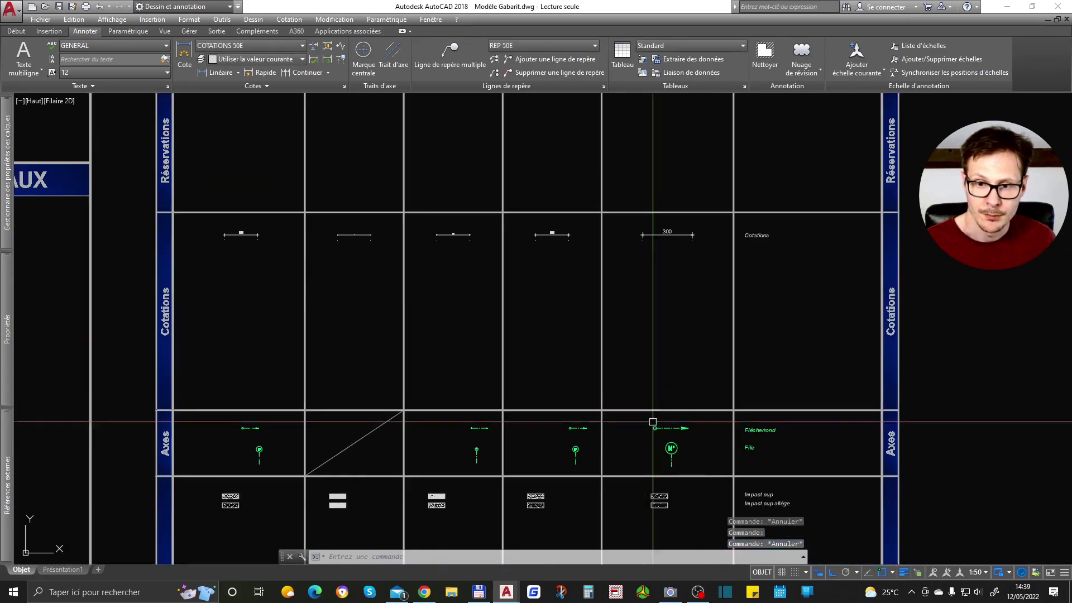
pyautogui.scroll(4, 787, 335)
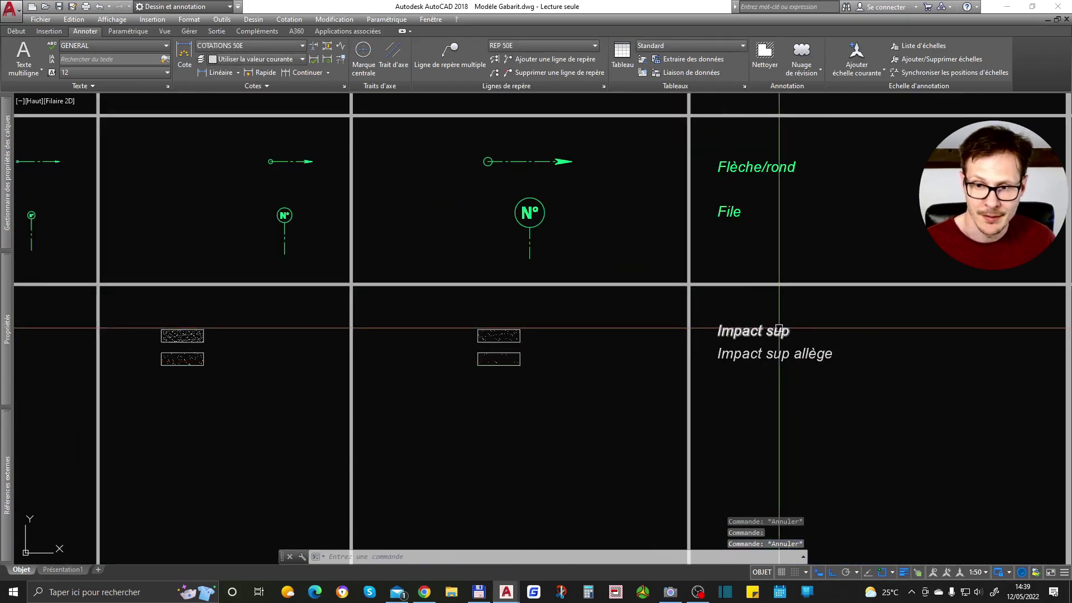
pyautogui.scroll(-5, 779, 329)
pyautogui.scroll(5, 823, 335)
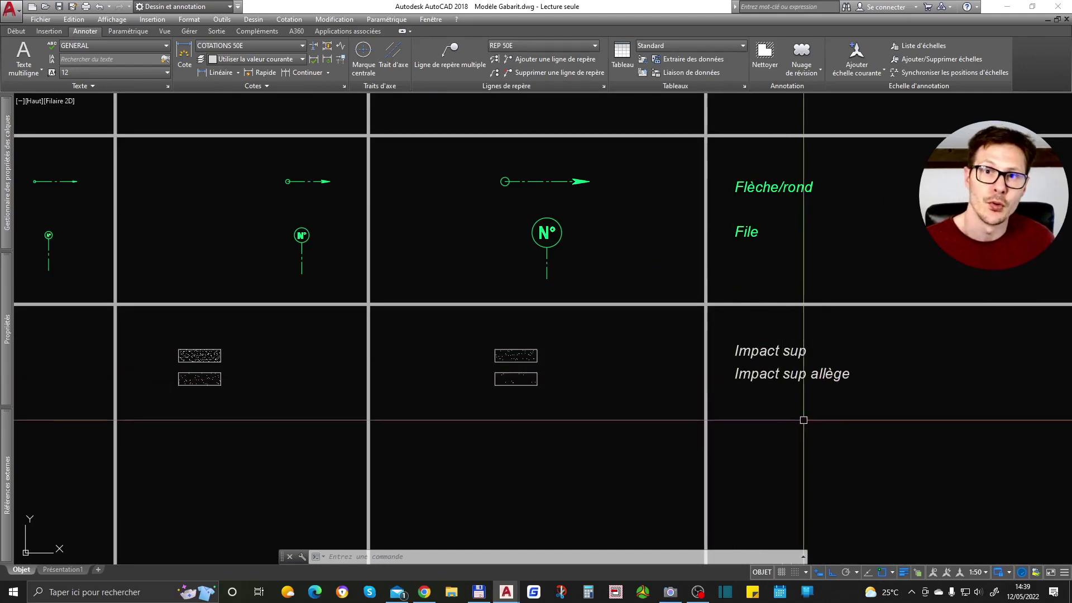
# Look over the Exemple légende and Tableaux/Nota (50e) frames beside the Outils échelle table
pyautogui.scroll(-5, 749, 409)
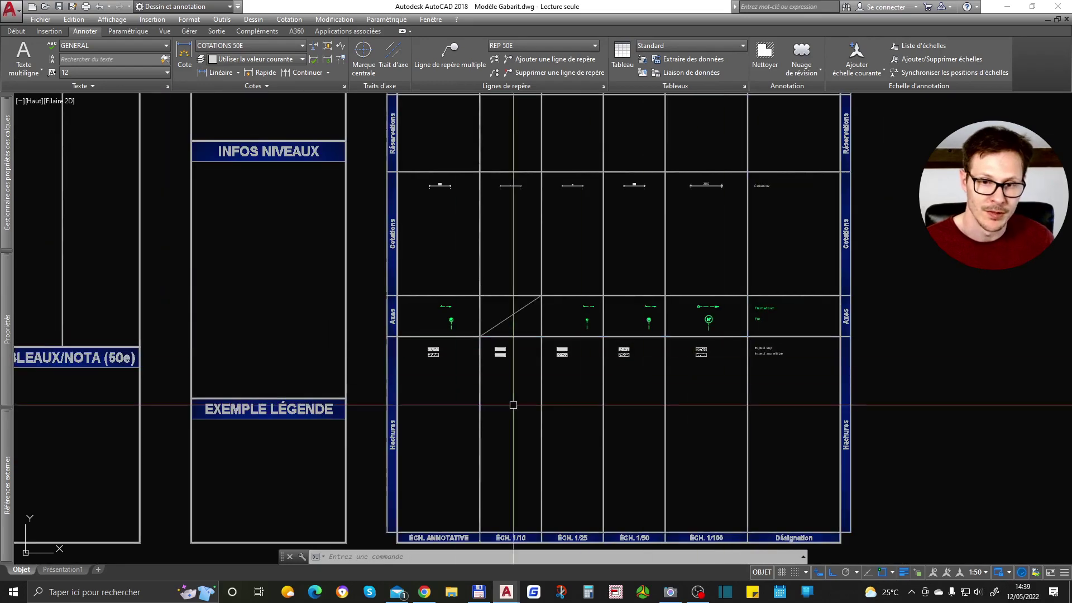
pyautogui.scroll(-5, 447, 375)
pyautogui.scroll(6, 380, 316)
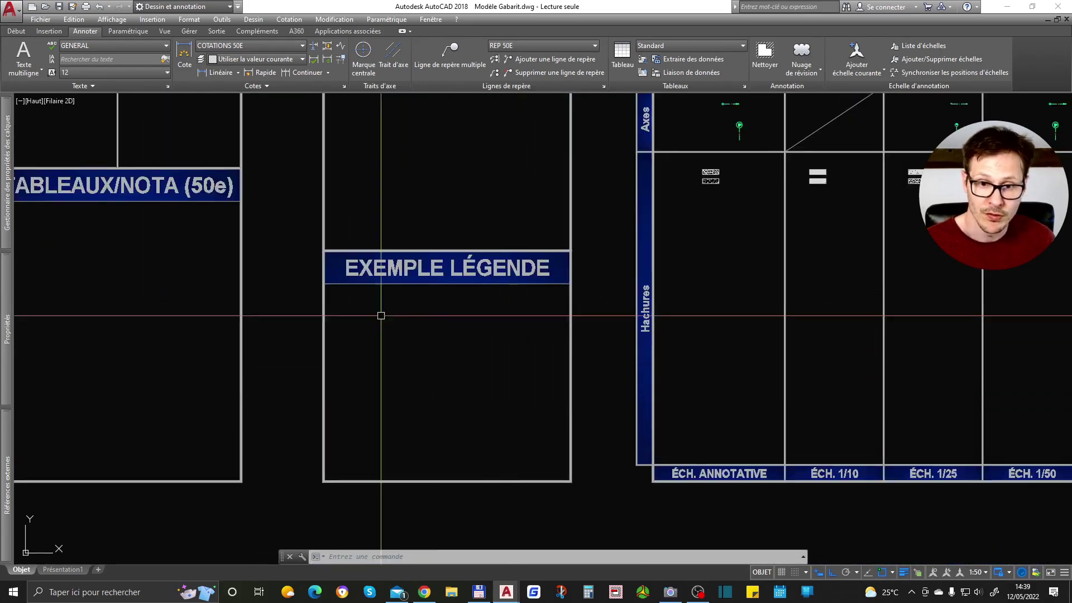
pyautogui.scroll(-4, 510, 340)
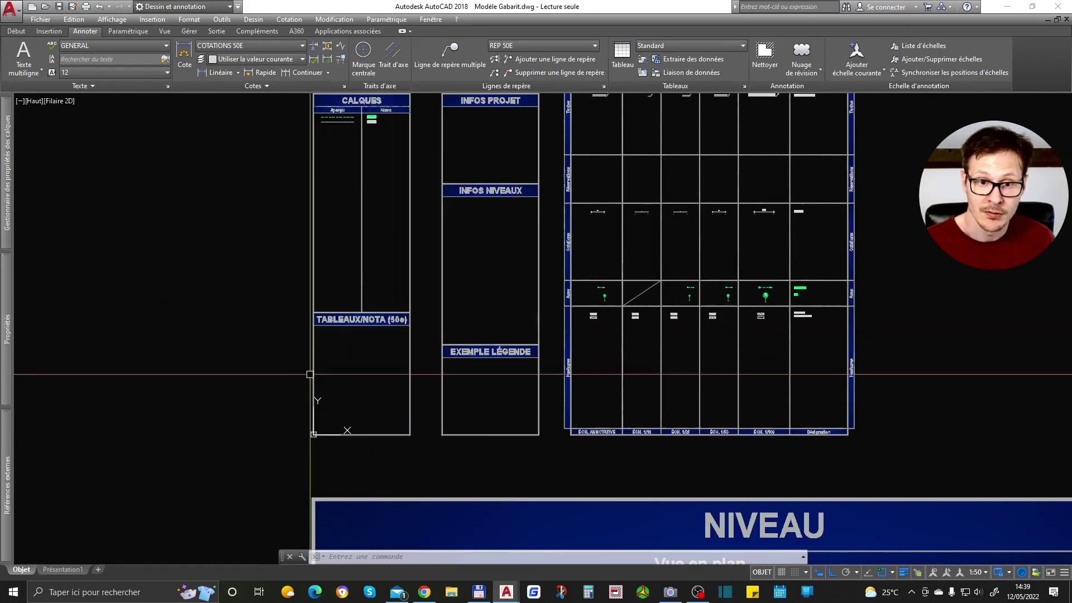
# Inspect the Standard multiline sample in the Aperçu column of the Multilignes table
pyautogui.moveTo(527, 254)
pyautogui.mouseDown(button='middle')
pyautogui.moveTo(529, 320)
pyautogui.moveTo(549, 382)
pyautogui.mouseUp(button='middle')
pyautogui.scroll(4, 503, 273)
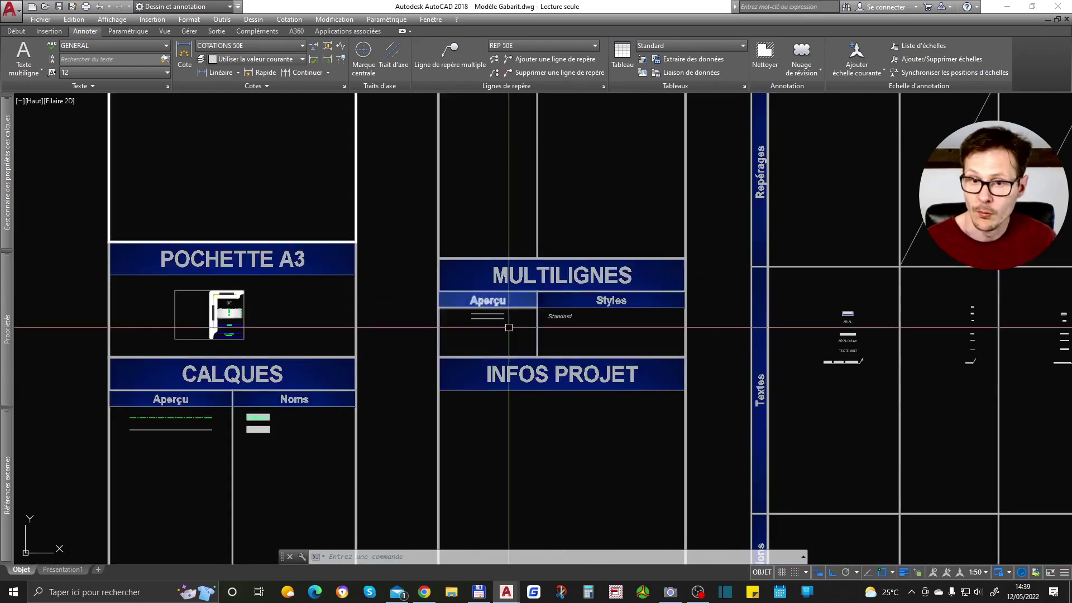
pyautogui.scroll(4, 494, 312)
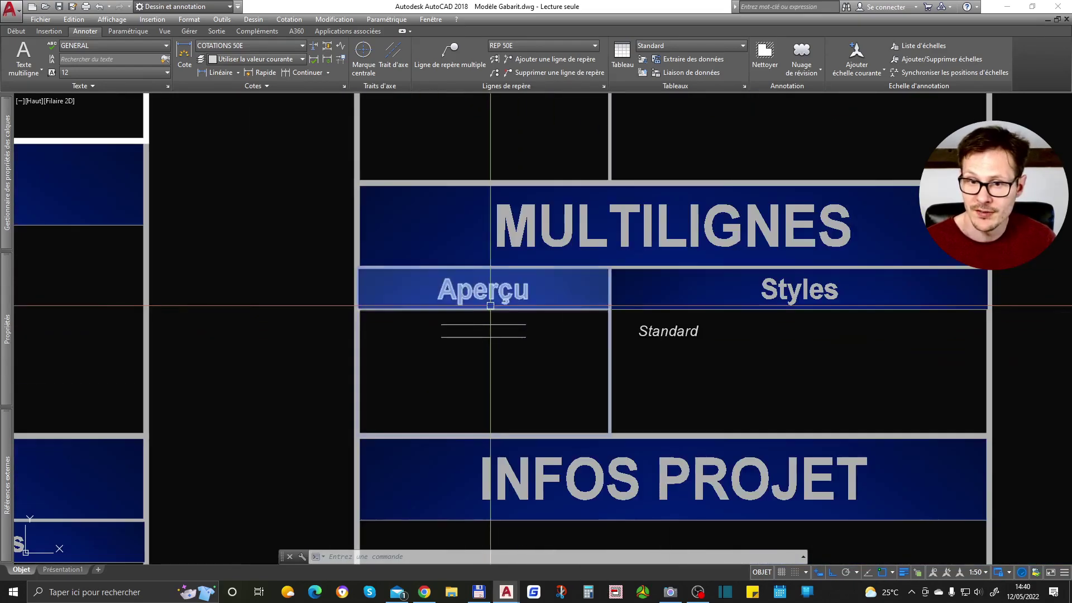
pyautogui.click(518, 324)
pyautogui.press('Escape')
pyautogui.press('Escape')
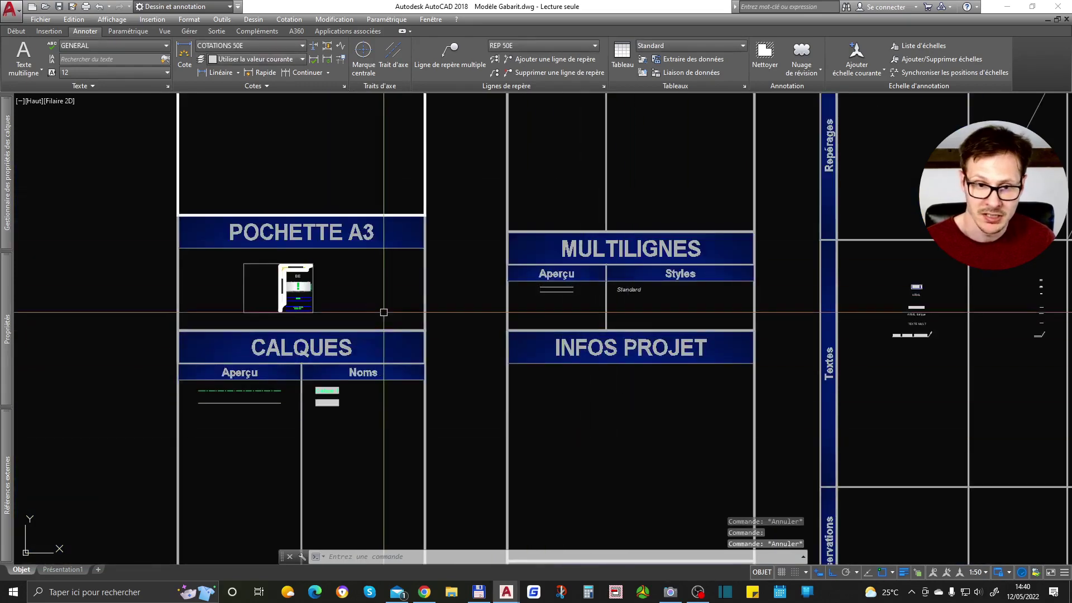
# Examine the Pochette A3 cover block and view its TYPE_INFOS choices, including the trades under Réservations, without changing the current one
pyautogui.scroll(2, 282, 288)
pyautogui.scroll(2, 294, 273)
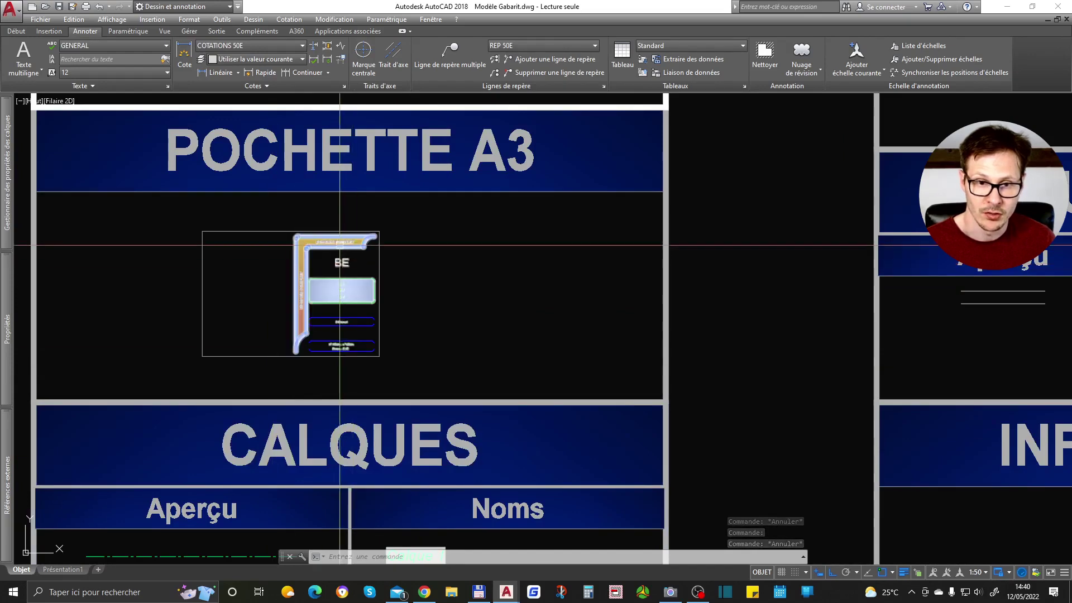
pyautogui.scroll(2, 364, 324)
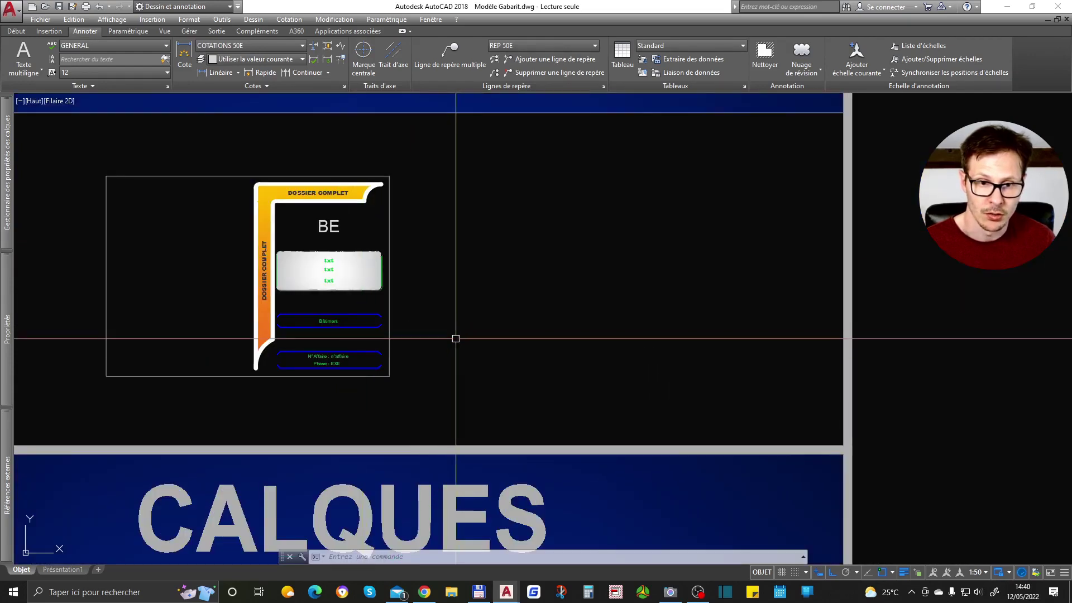
pyautogui.scroll(-6, 463, 363)
pyautogui.press('Escape')
pyautogui.press('Escape')
pyautogui.scroll(4, 418, 361)
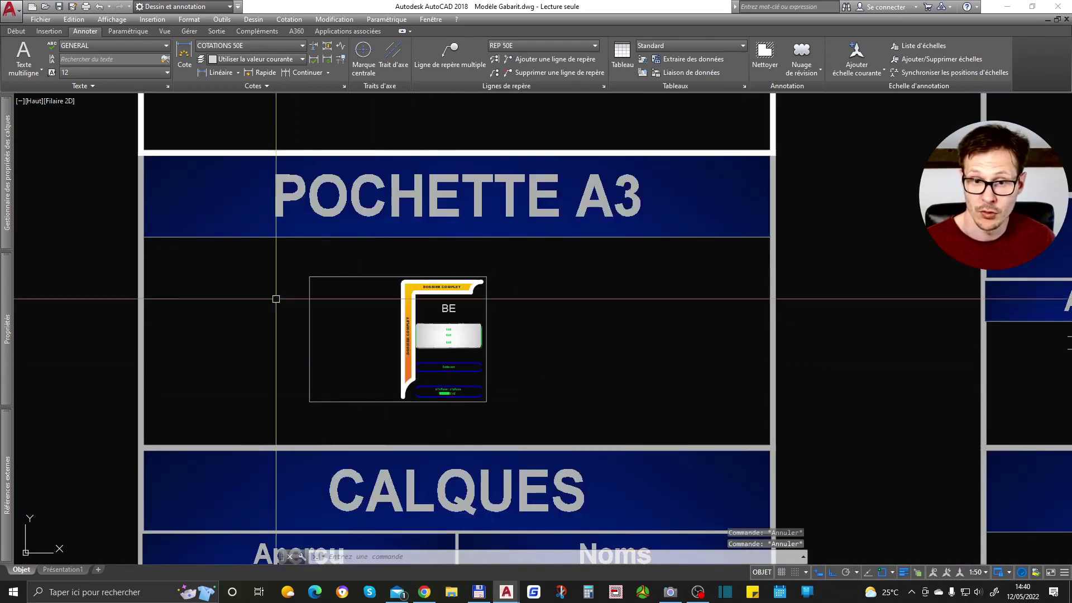
pyautogui.click(440, 309)
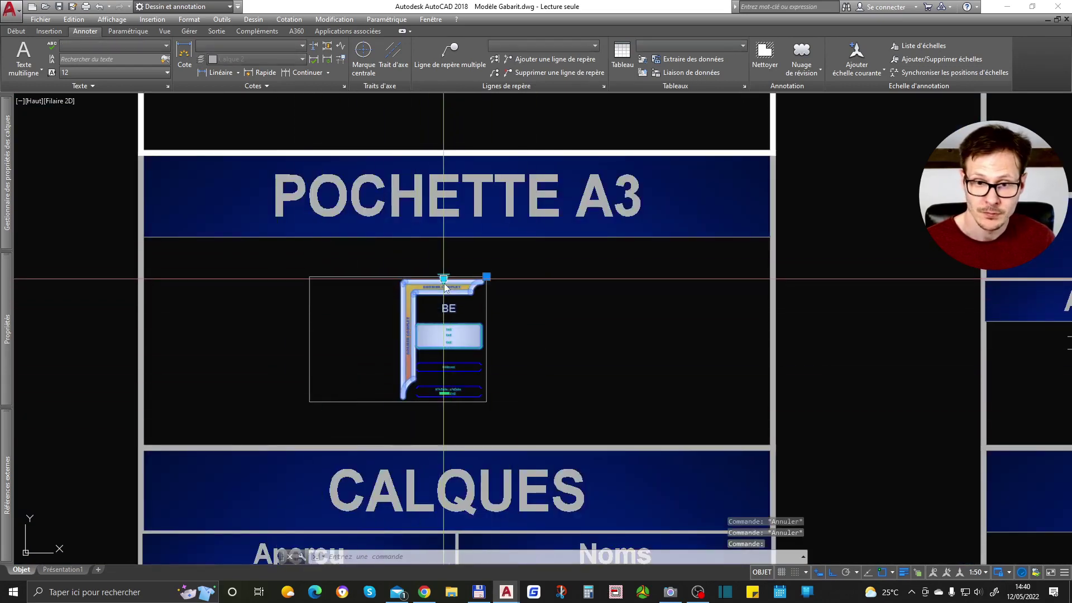
pyautogui.click(443, 277)
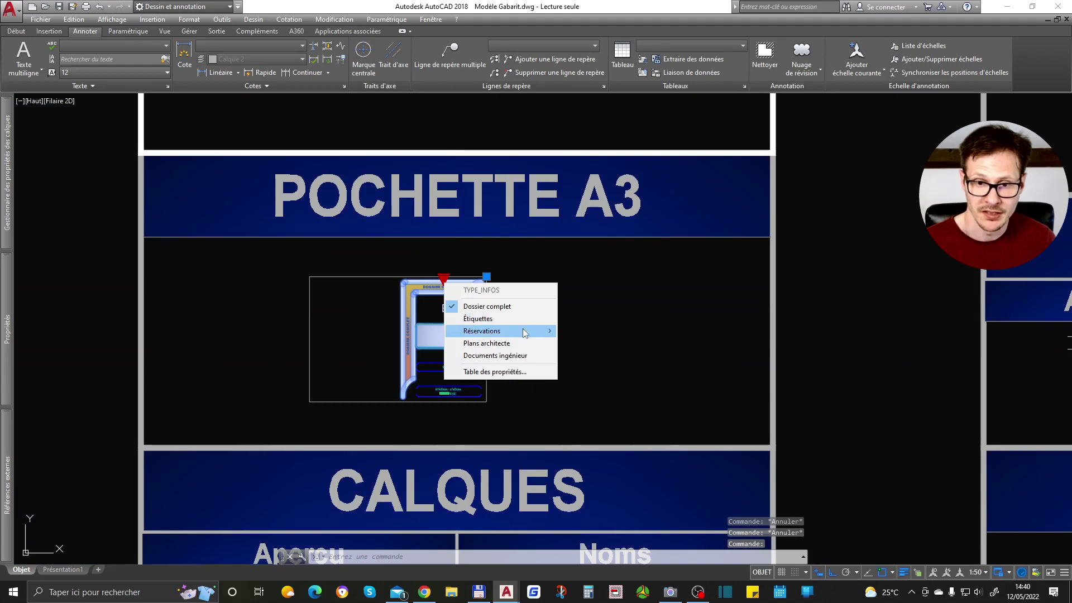
pyautogui.moveTo(525, 334)
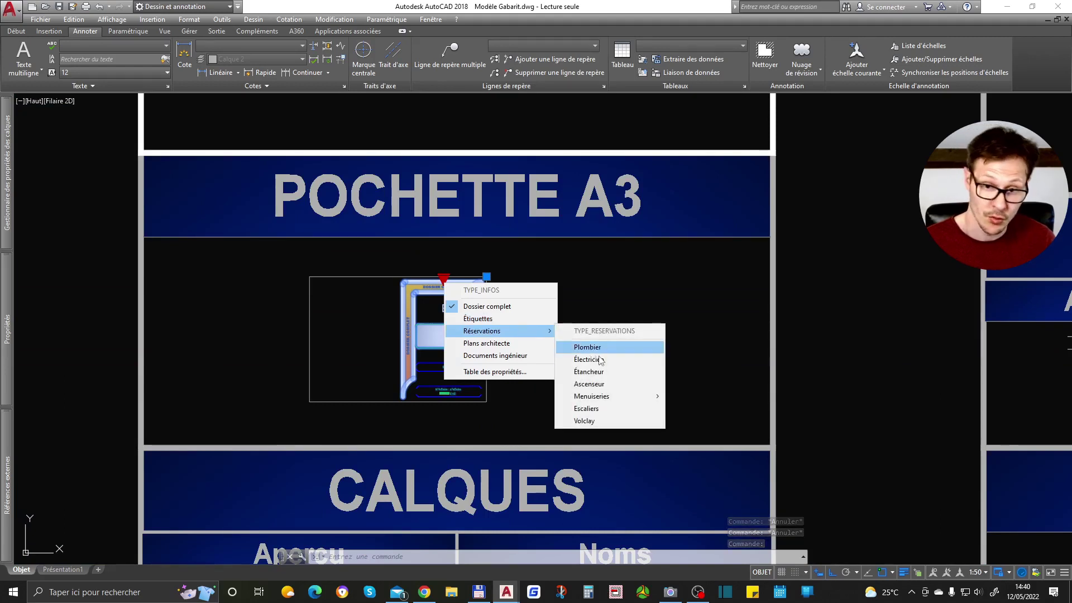
pyautogui.press('Escape')
pyautogui.press('Escape')
# Look over the Outils dessin table and the empty Infos gabarit frame beside it
pyautogui.scroll(-5, 542, 324)
pyautogui.moveTo(480, 363); pyautogui.dragTo(218, 405, button='middle')
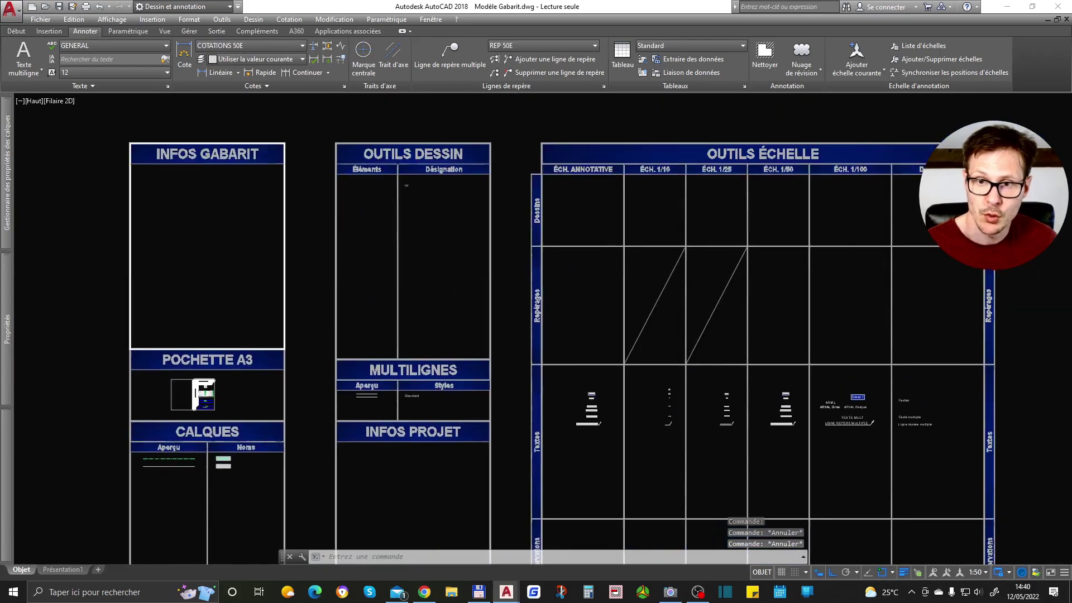
pyautogui.scroll(4, 394, 186)
pyautogui.scroll(-2, 421, 218)
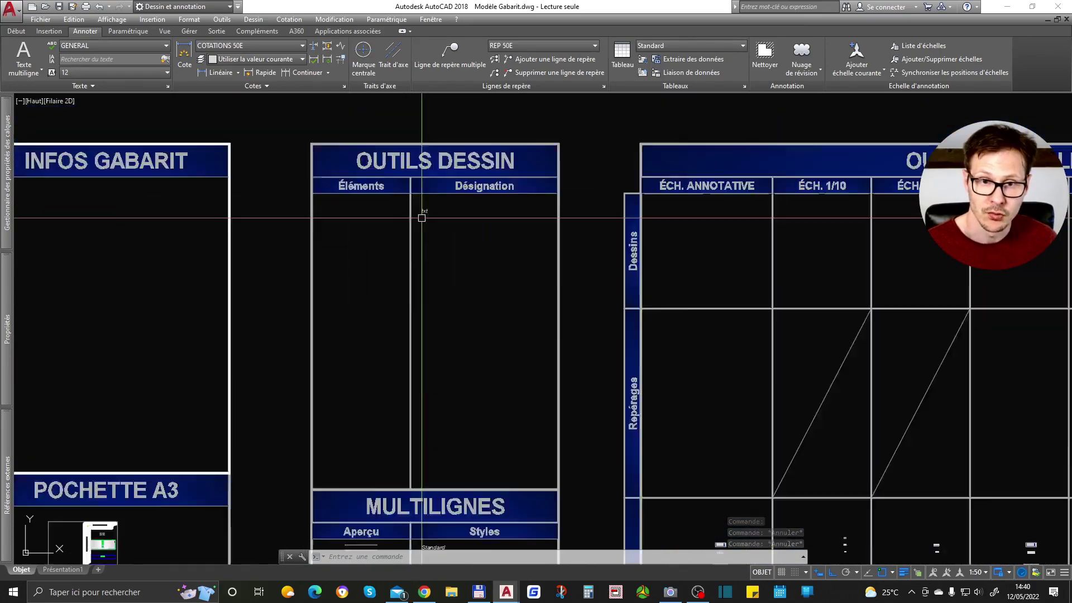
pyautogui.scroll(-2, 421, 218)
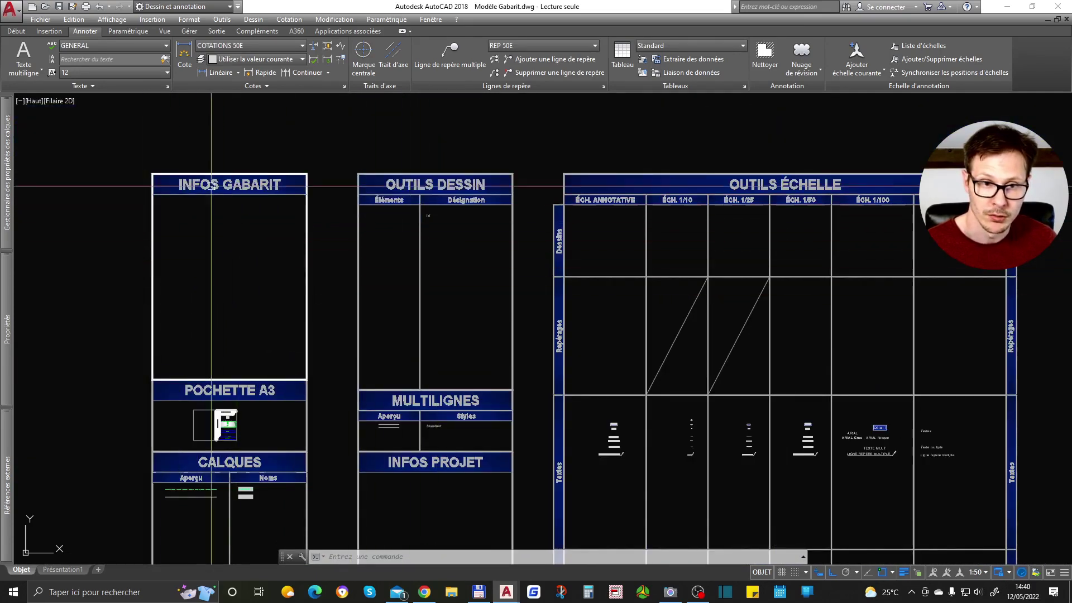
pyautogui.scroll(4, 213, 242)
pyautogui.click(287, 234)
pyautogui.click(368, 324)
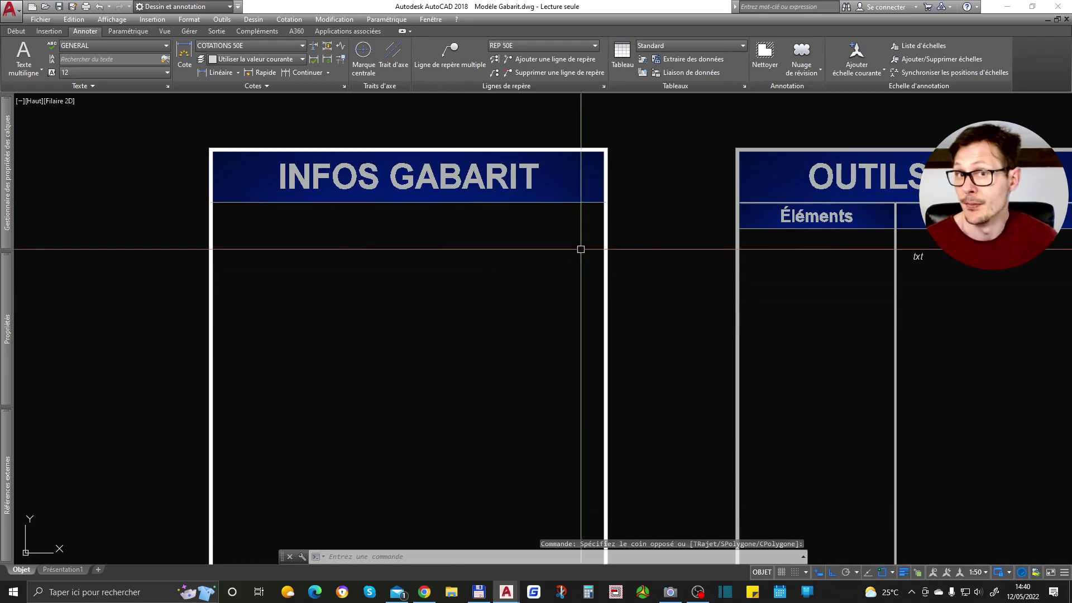
# View the Tableaux/Nota (50e) frame, then the whole set of tables together with the Niveau frame below them
pyautogui.scroll(-4, 580, 249)
pyautogui.moveTo(522, 488)
pyautogui.mouseDown(button='middle')
pyautogui.moveTo(442, 375)
pyautogui.moveTo(327, 279)
pyautogui.mouseUp(button='middle')
pyautogui.scroll(4, 326, 279)
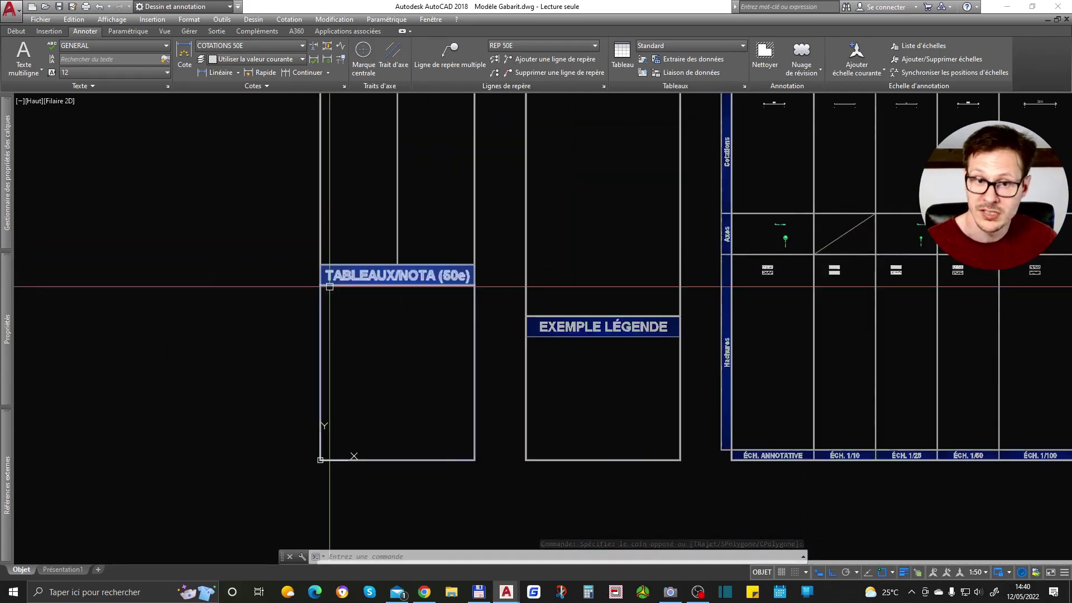
pyautogui.scroll(-6, 443, 396)
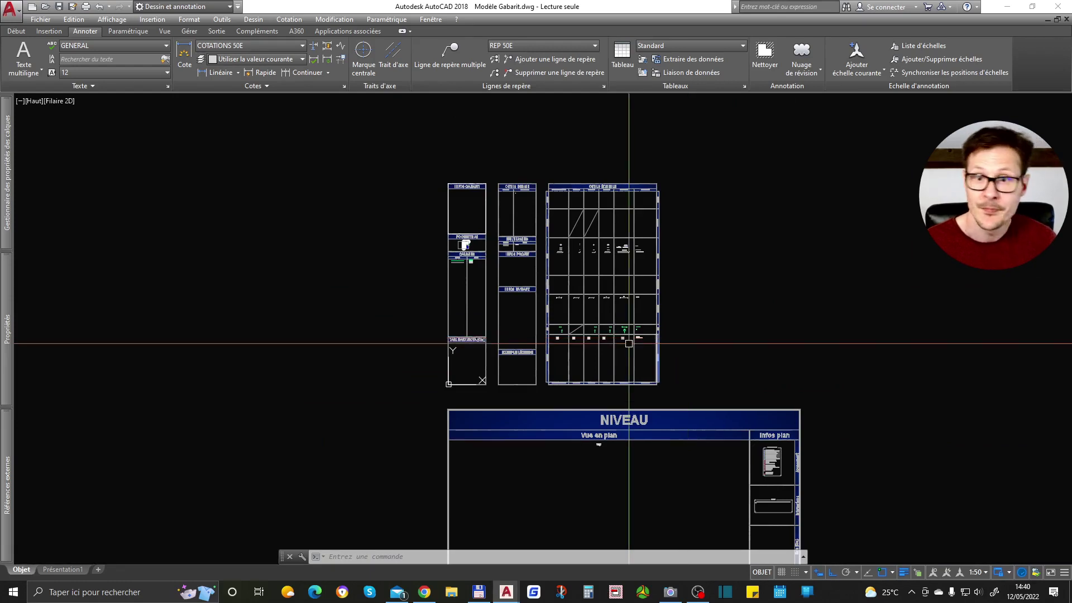
pyautogui.moveTo(645, 360); pyautogui.dragTo(537, 249, button='middle')
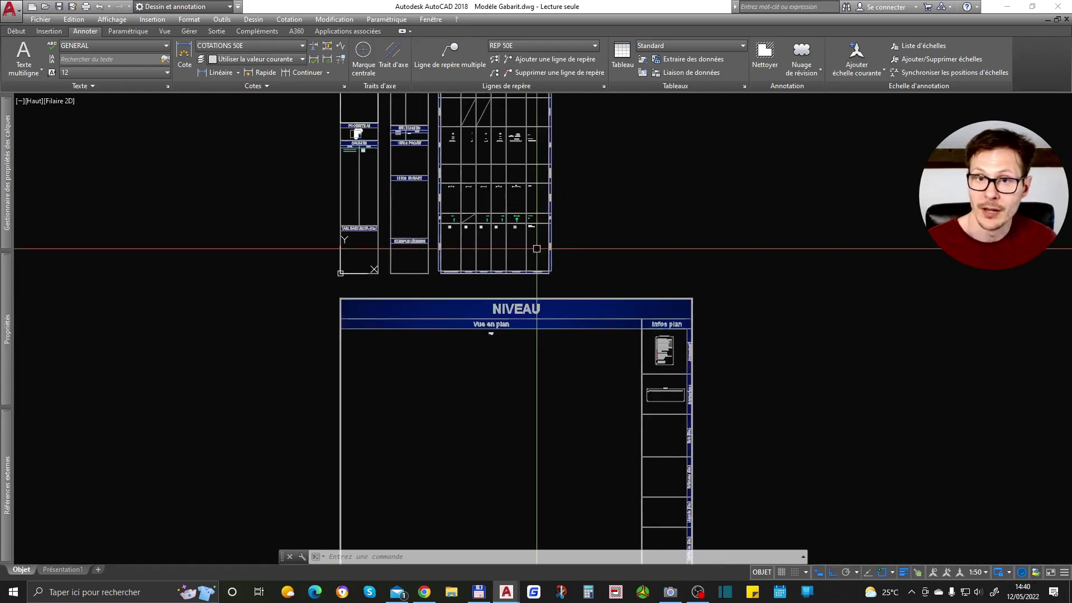
pyautogui.moveTo(569, 233); pyautogui.dragTo(556, 309, button='middle')
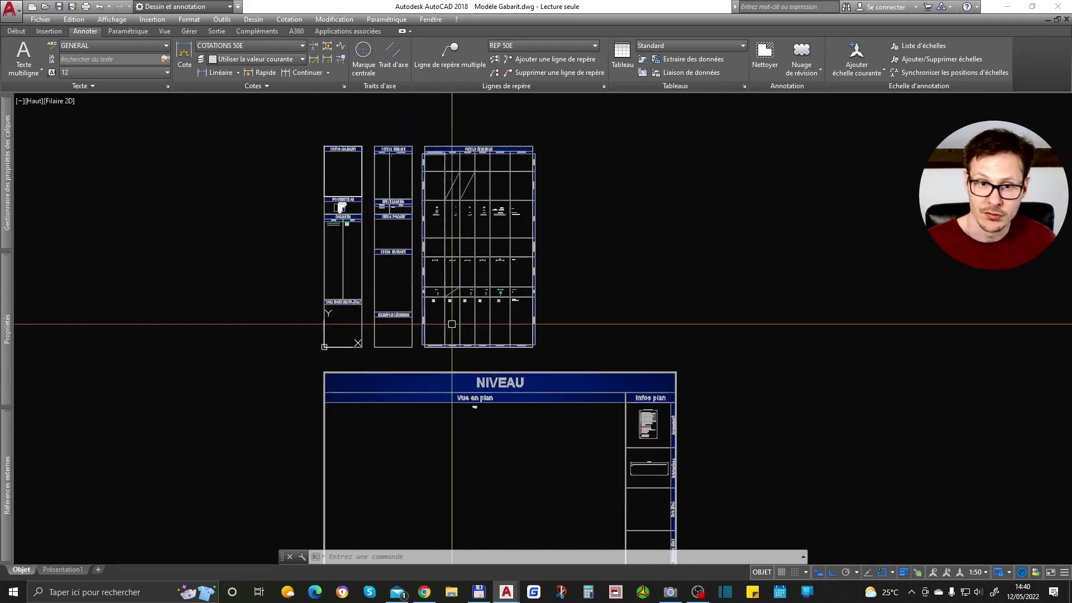
# Review the Textes row of the Outils échelle table and return to an overview of all the template tables
pyautogui.moveTo(424, 313)
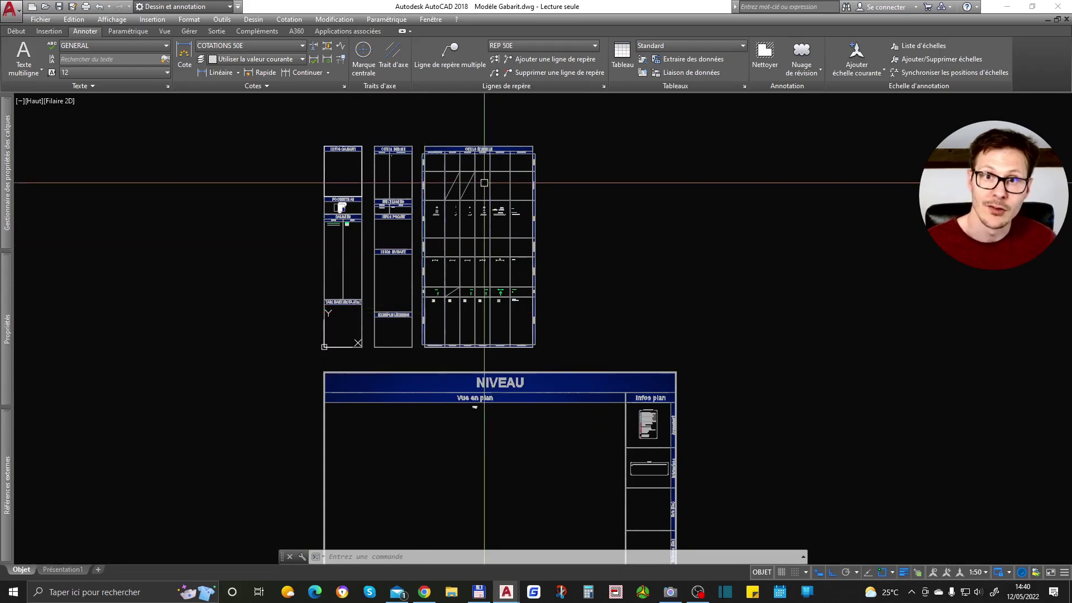
pyautogui.scroll(8, 478, 206)
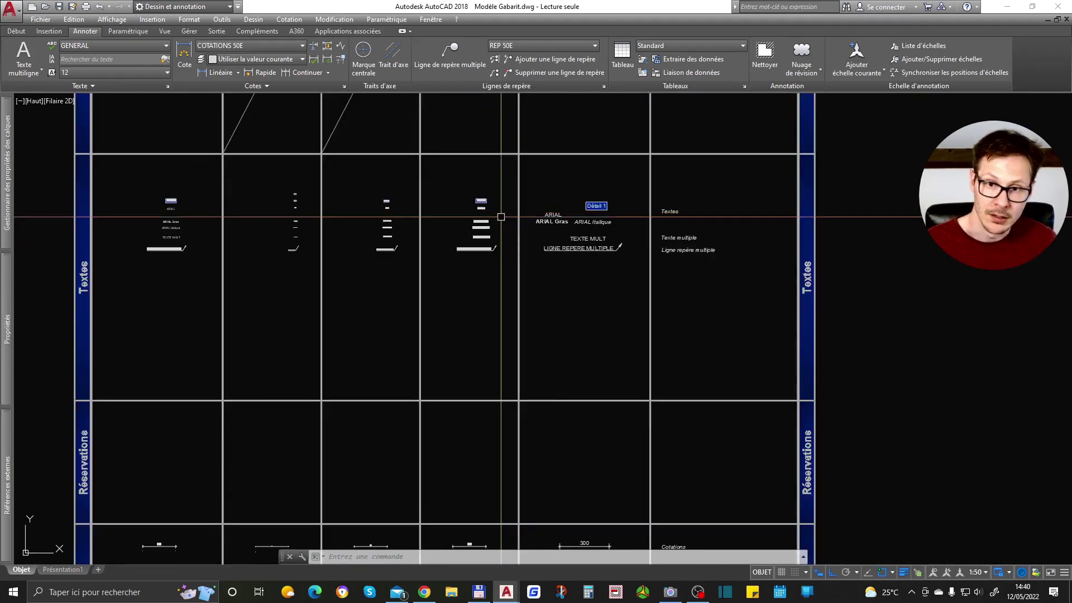
pyautogui.scroll(-8, 805, 467)
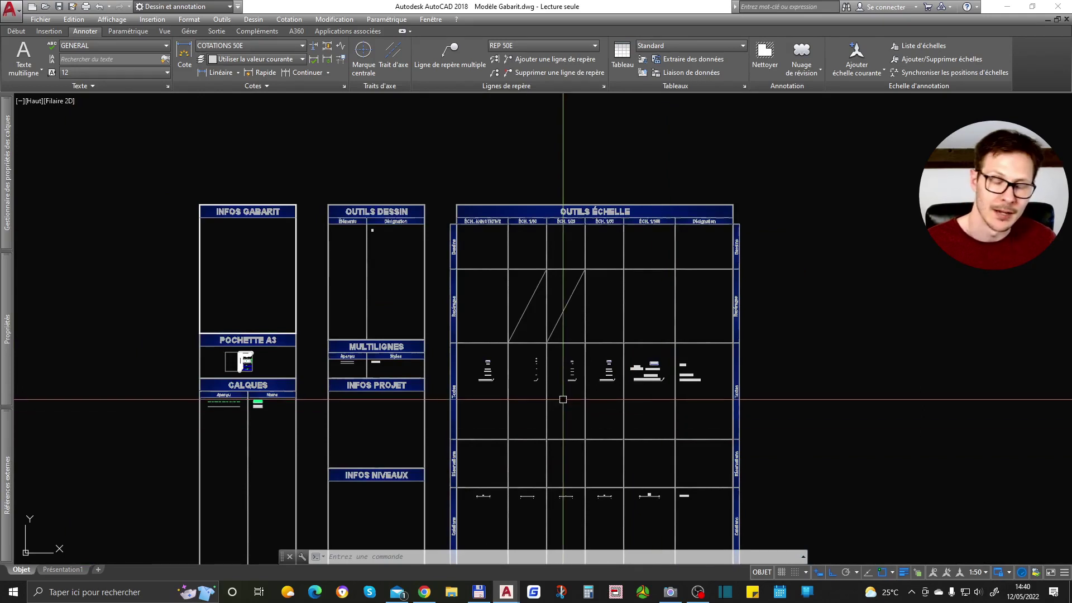
pyautogui.scroll(3, 631, 348)
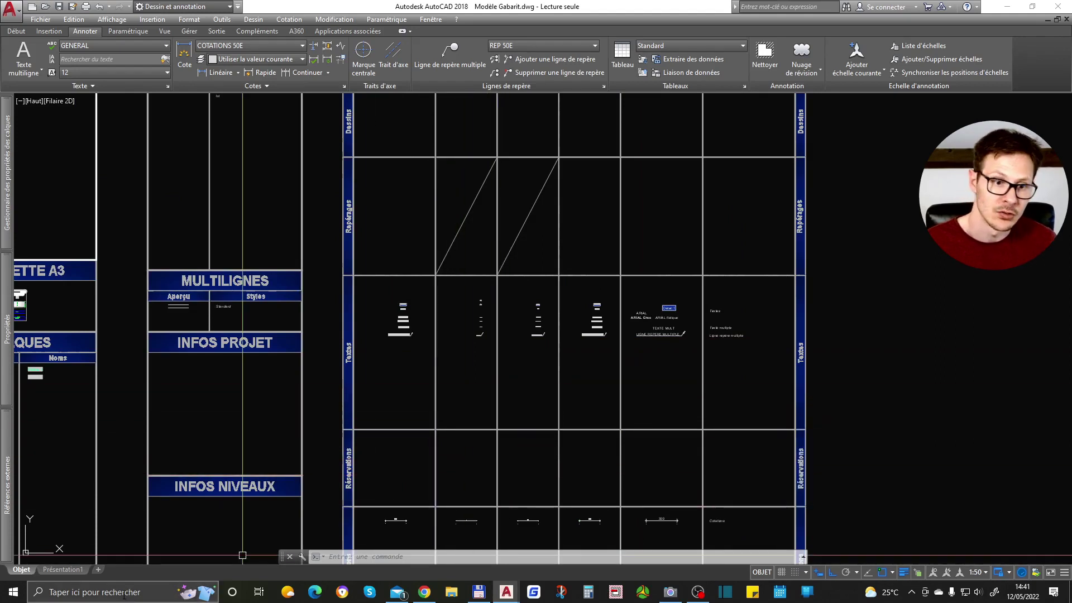
pyautogui.scroll(-2, 529, 409)
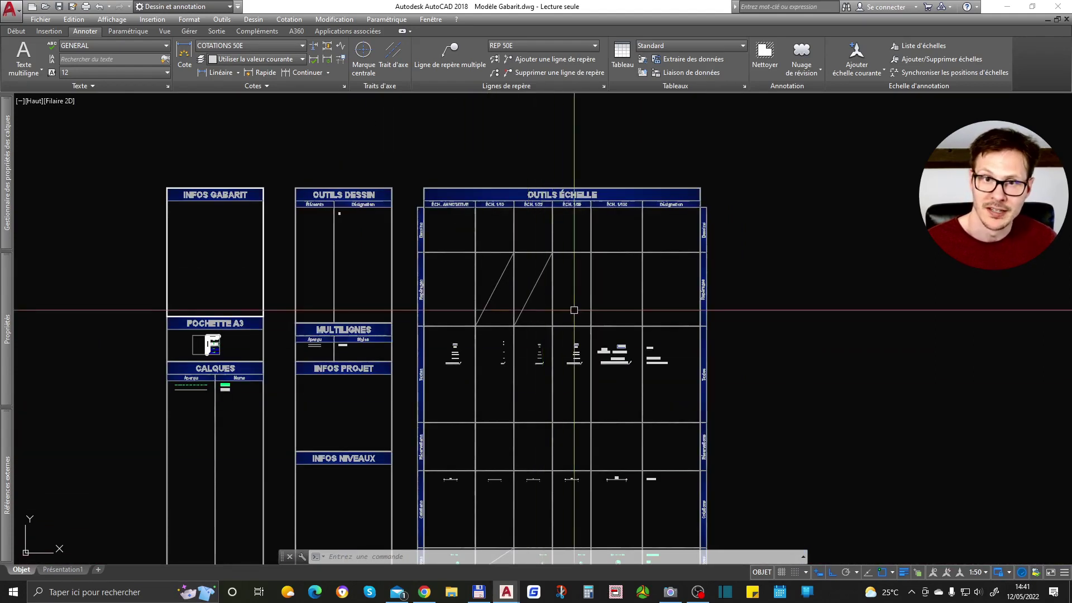
pyautogui.scroll(-2, 586, 203)
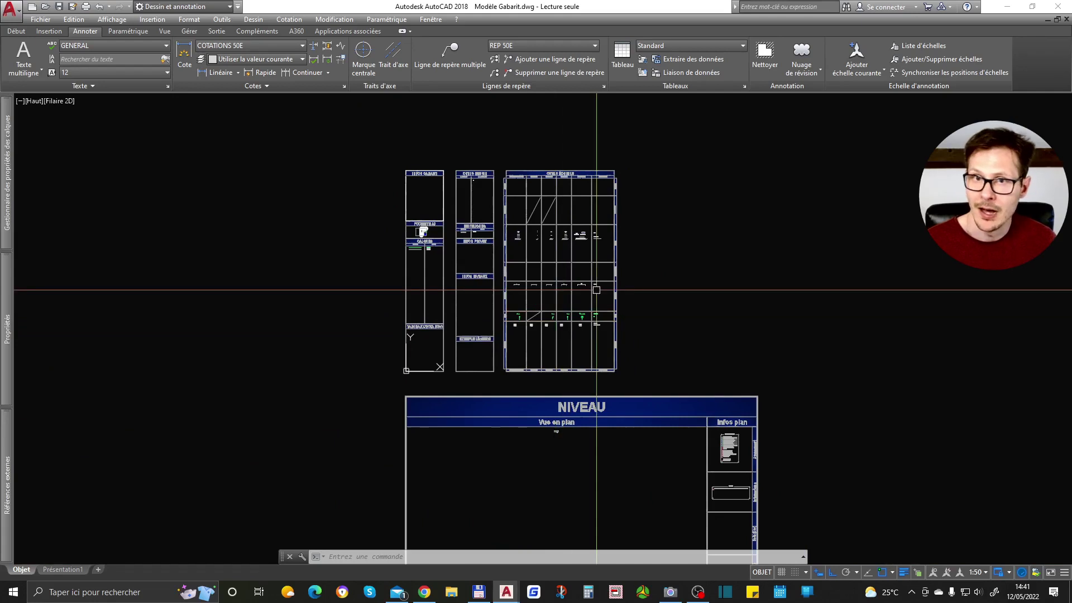